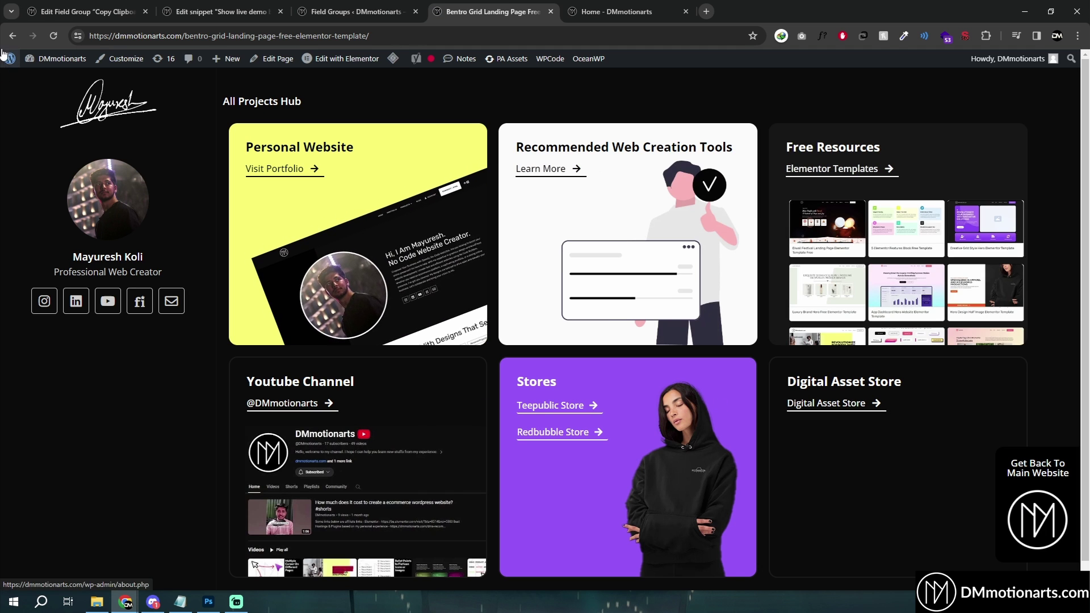
Go back to the Bento Grid page and open several Elementor template products, including Creative Grid, in new tabs.
{"action": "left_click", "coordinate": [7, 38]}
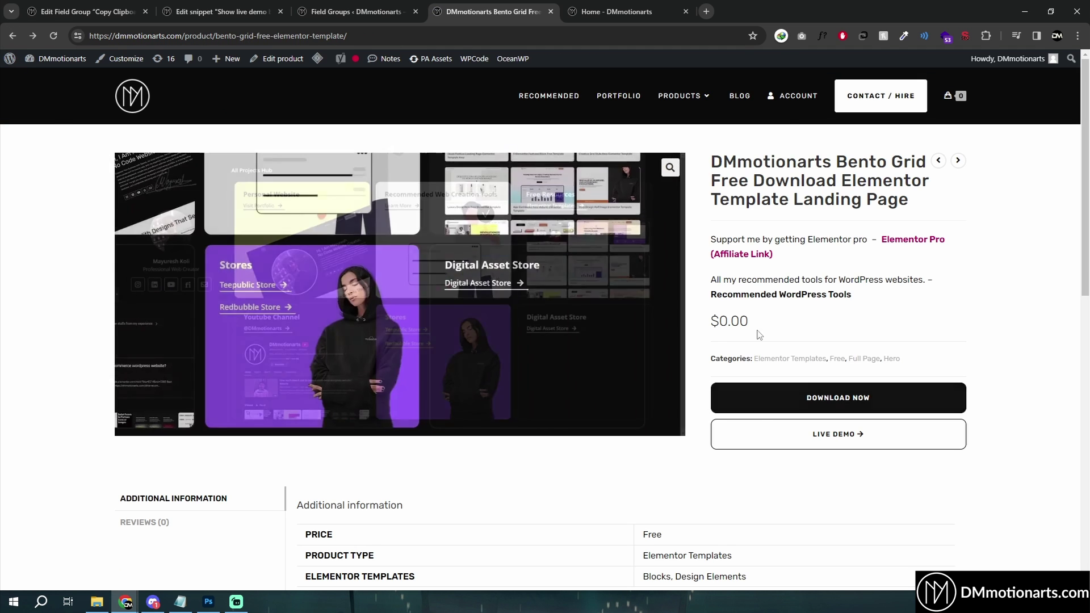
{"action": "mouse_move", "coordinate": [665, 98]}
{"action": "left_click", "coordinate": [681, 189]}
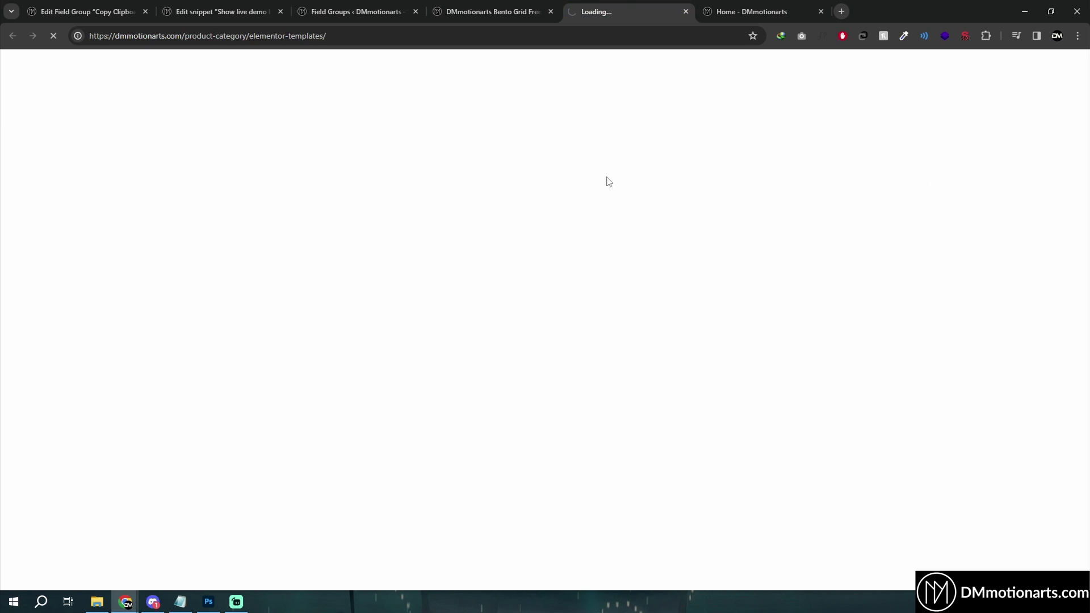
{"action": "left_click", "coordinate": [567, 295], "text": "ctrl"}
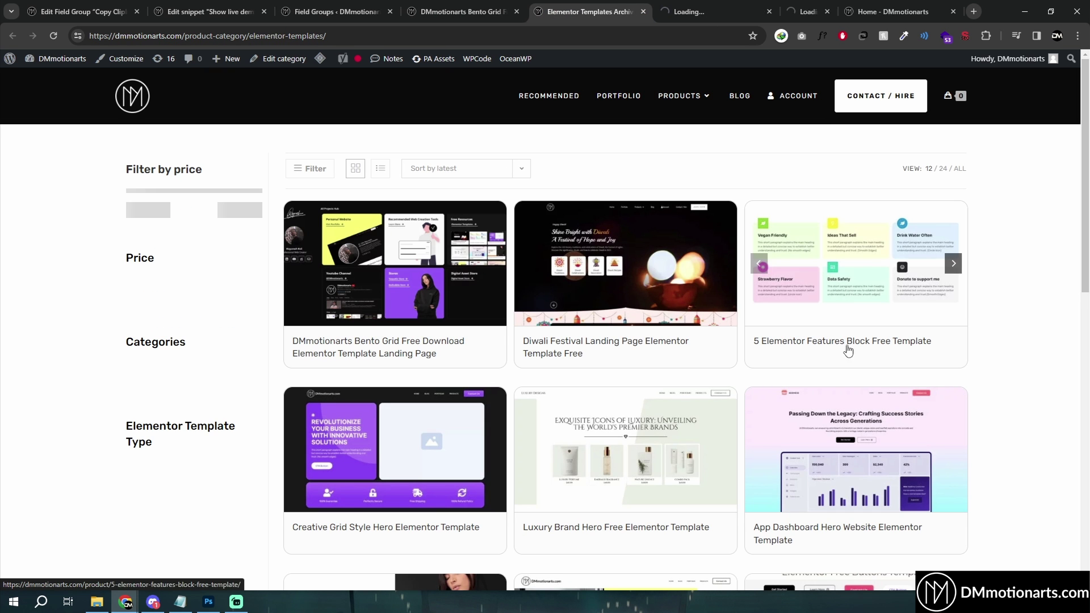
{"action": "left_click", "coordinate": [846, 284], "text": "ctrl"}
{"action": "left_click", "coordinate": [852, 454], "text": "ctrl"}
{"action": "left_click", "coordinate": [624, 455], "text": "ctrl"}
{"action": "left_click", "coordinate": [411, 438], "text": "ctrl"}
Close the Diwali Festival, Features Block, App Dashboard, Luxury Brand and Creative Grid tabs, returning to Bento Grid.
{"action": "key", "text": "ctrl+Tab"}
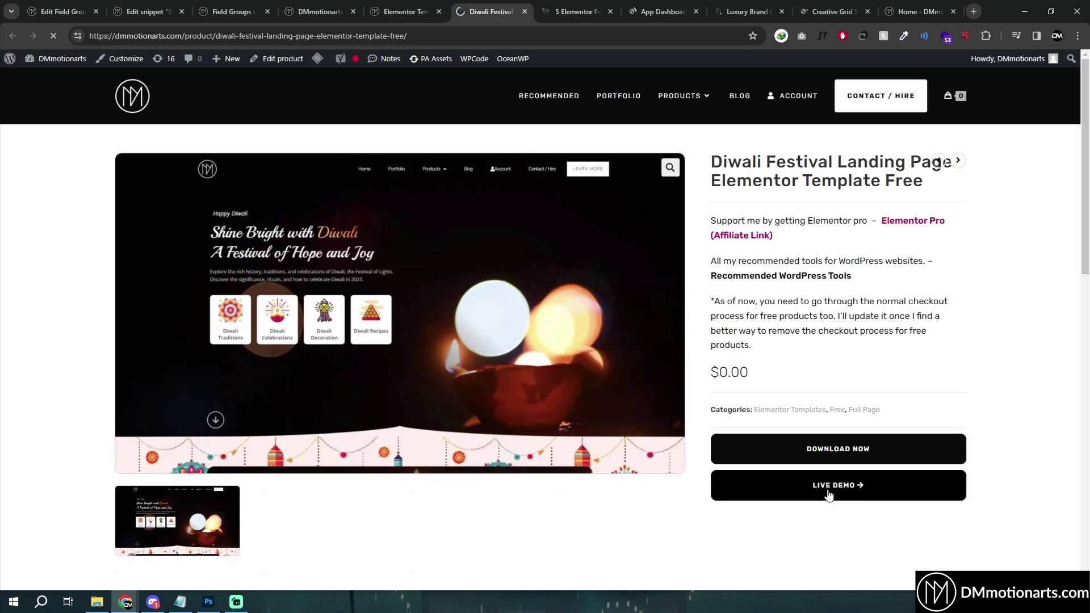
{"action": "middle_click", "coordinate": [482, 13]}
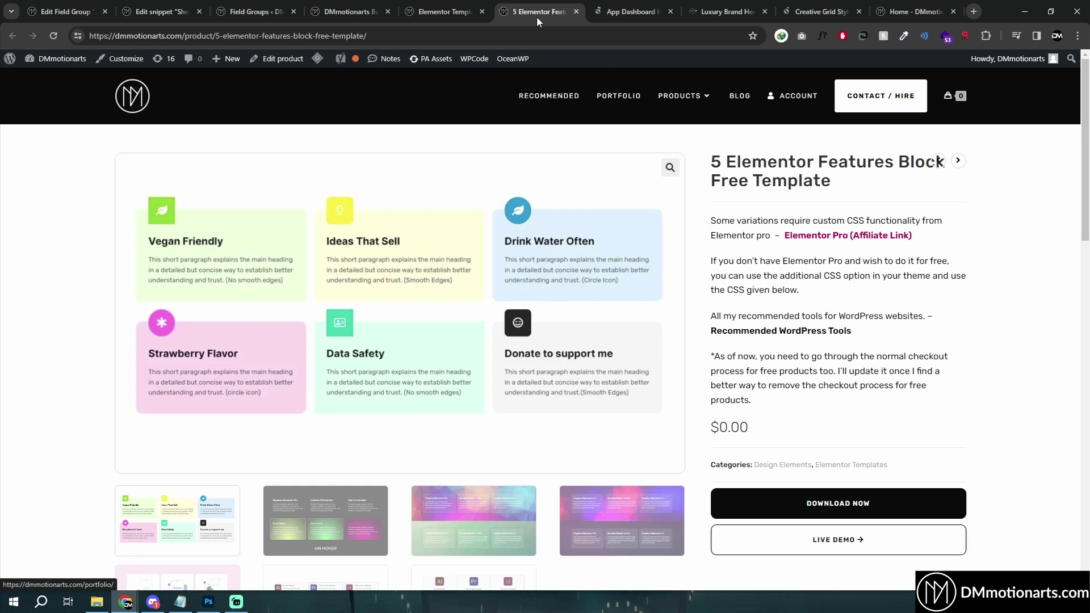
{"action": "middle_click", "coordinate": [537, 16]}
{"action": "middle_click", "coordinate": [541, 13]}
{"action": "middle_click", "coordinate": [540, 12]}
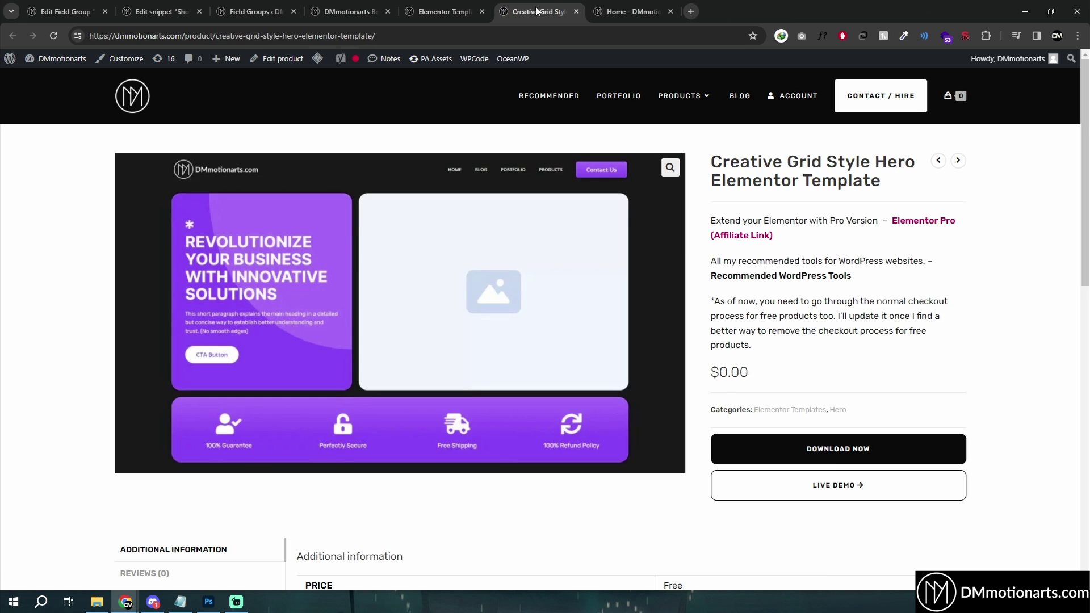
{"action": "middle_click", "coordinate": [541, 13]}
{"action": "left_click", "coordinate": [346, 9]}
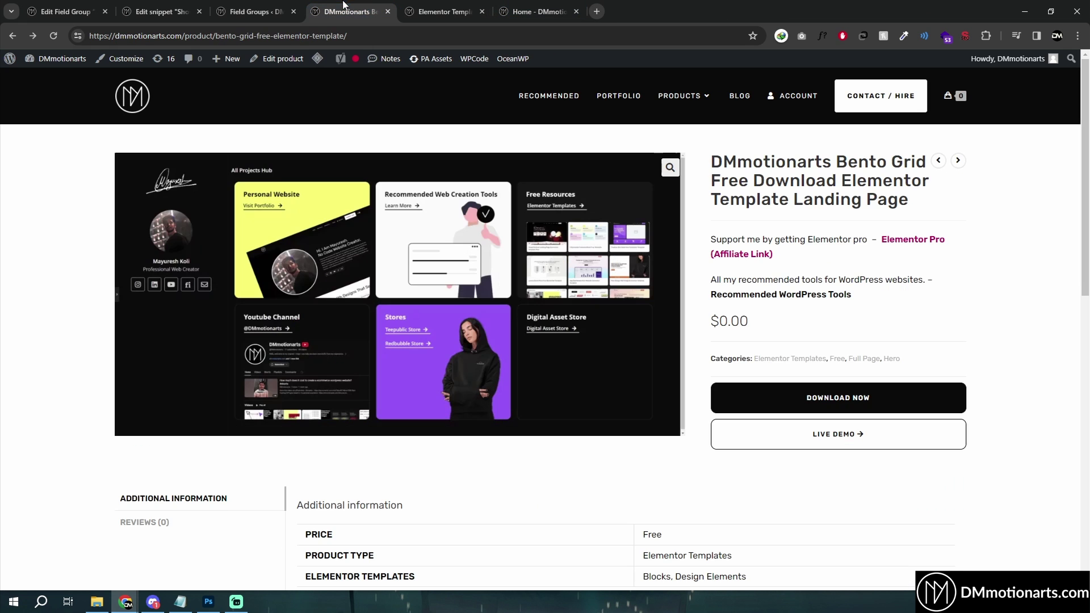
Review part of the PHP button snippet in Notepad, then switch back to the Bento Grid tab.
{"action": "left_click", "coordinate": [182, 602]}
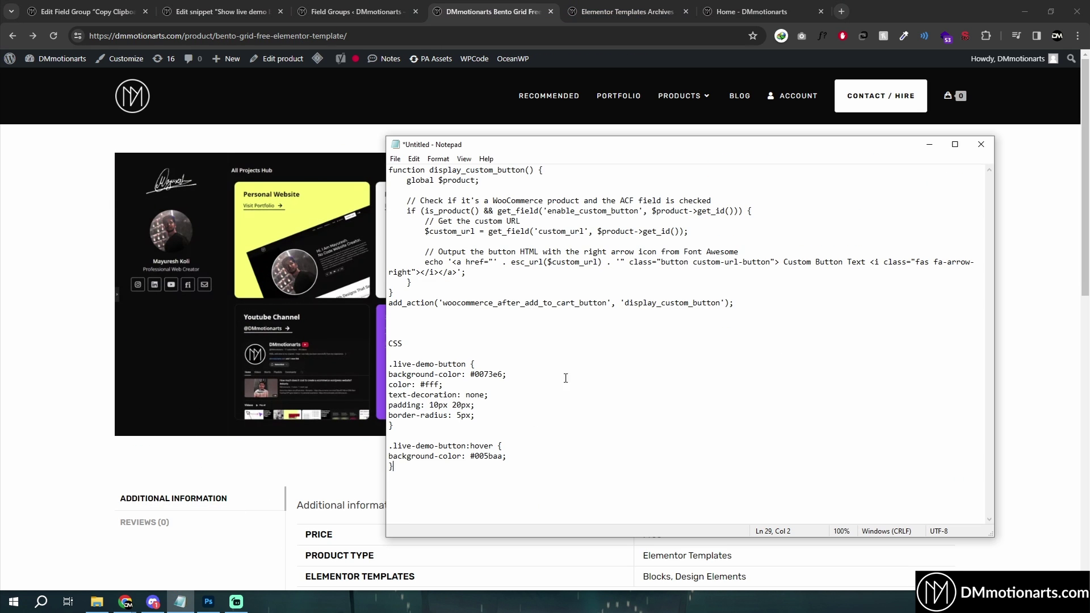
{"action": "left_click_drag", "start_coordinate": [395, 180], "coordinate": [496, 286]}
{"action": "left_click", "coordinate": [496, 287]}
{"action": "left_click", "coordinate": [352, 10]}
{"action": "left_click", "coordinate": [449, 11]}
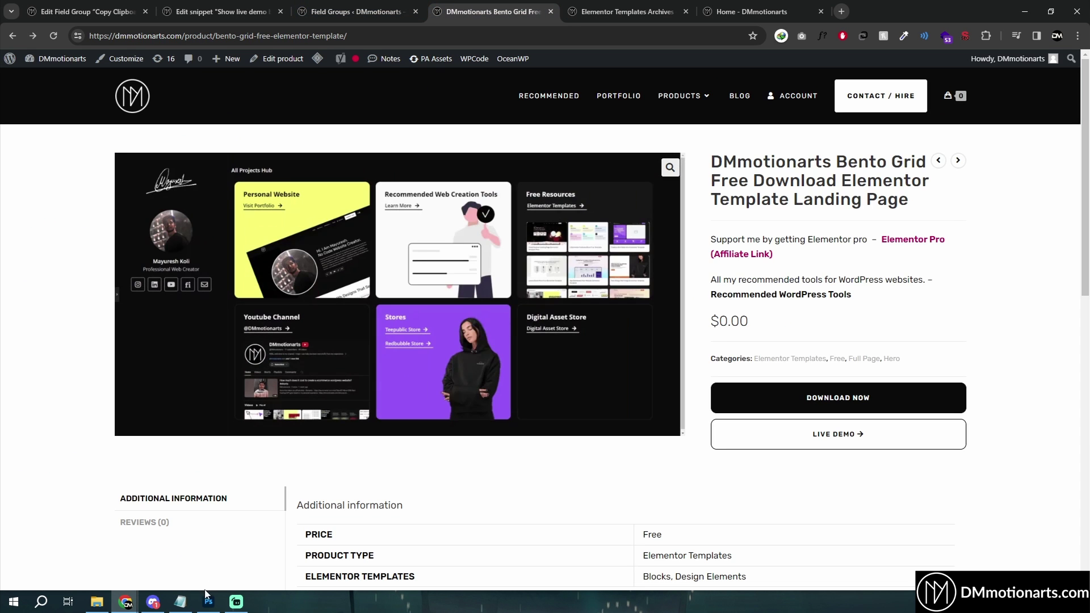
Select and check the whole display_custom_button function and add_action line, then leave Notepad for WordPress admin.
{"action": "left_click", "coordinate": [181, 602]}
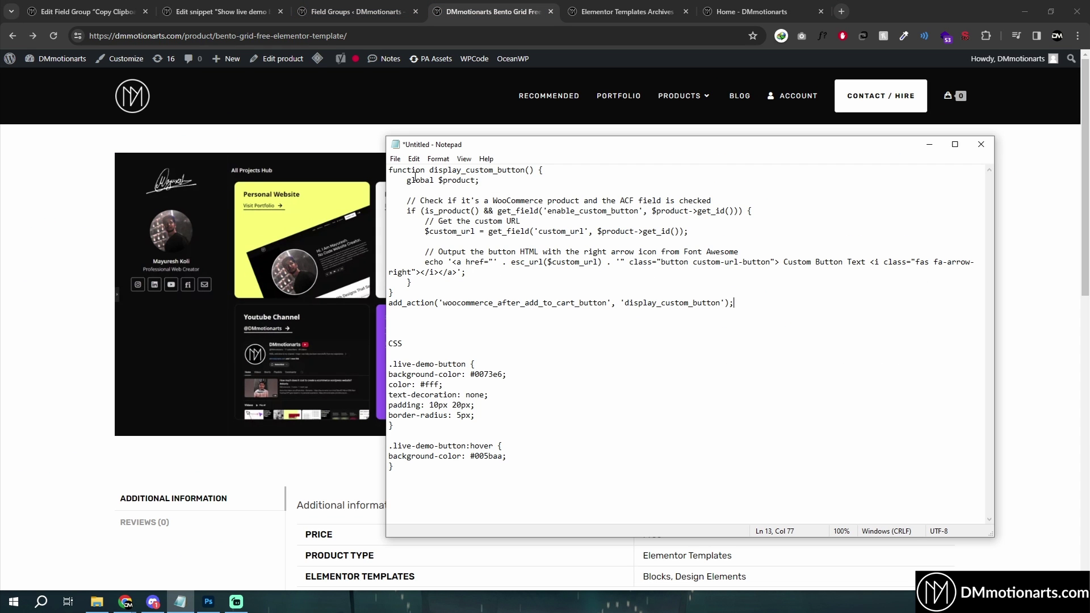
{"action": "left_click", "coordinate": [391, 170], "text": "shift"}
{"action": "left_click", "coordinate": [632, 231]}
{"action": "key", "text": "Down"}
{"action": "key", "text": "Down"}
{"action": "left_click", "coordinate": [391, 171], "text": "shift"}
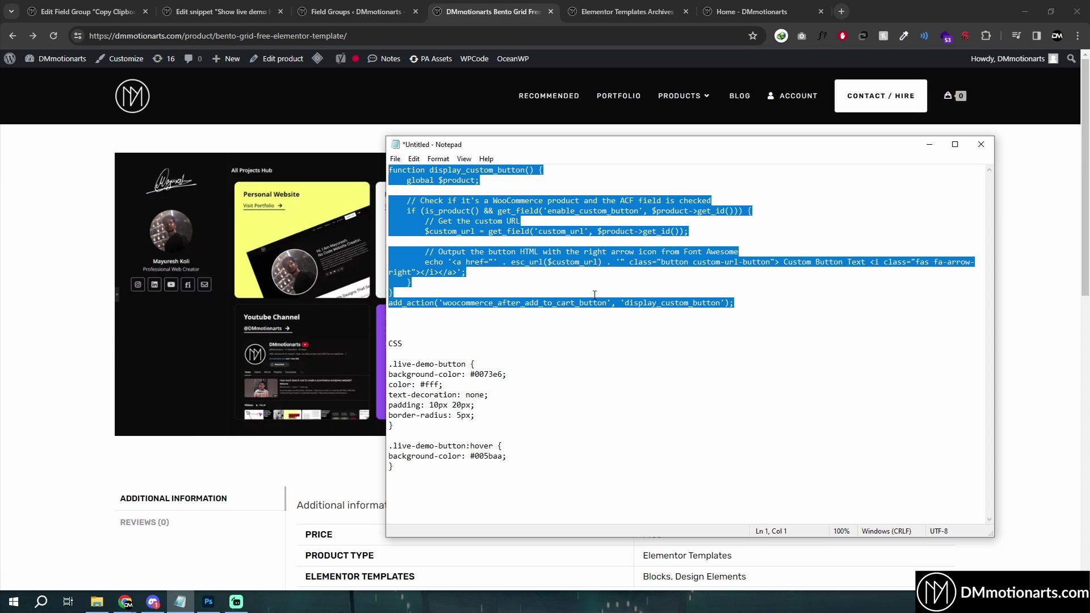
{"action": "left_click", "coordinate": [543, 252]}
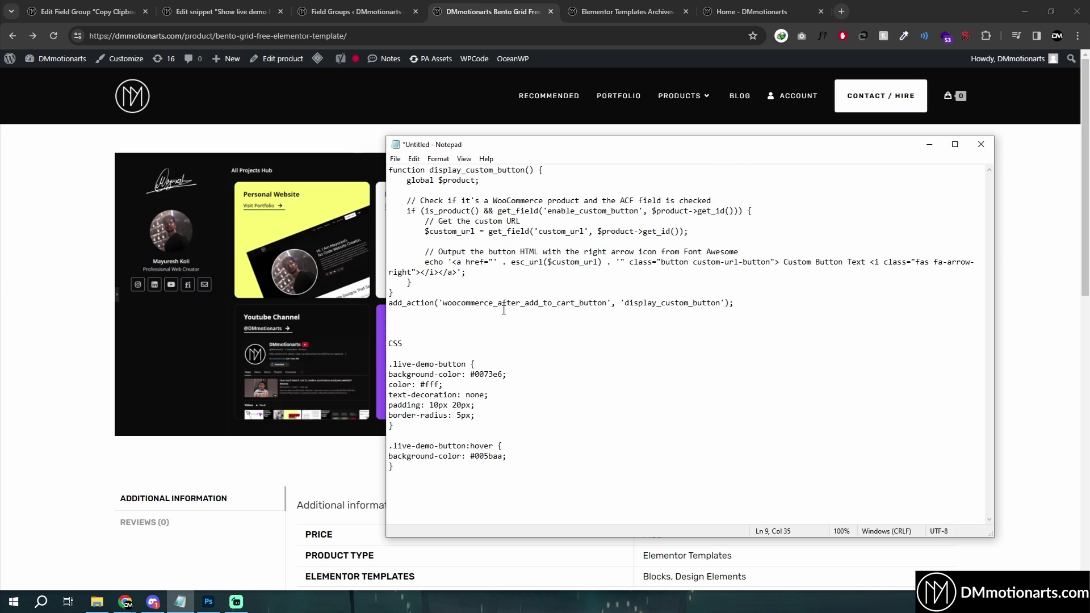
{"action": "key", "text": "alt+Tab"}
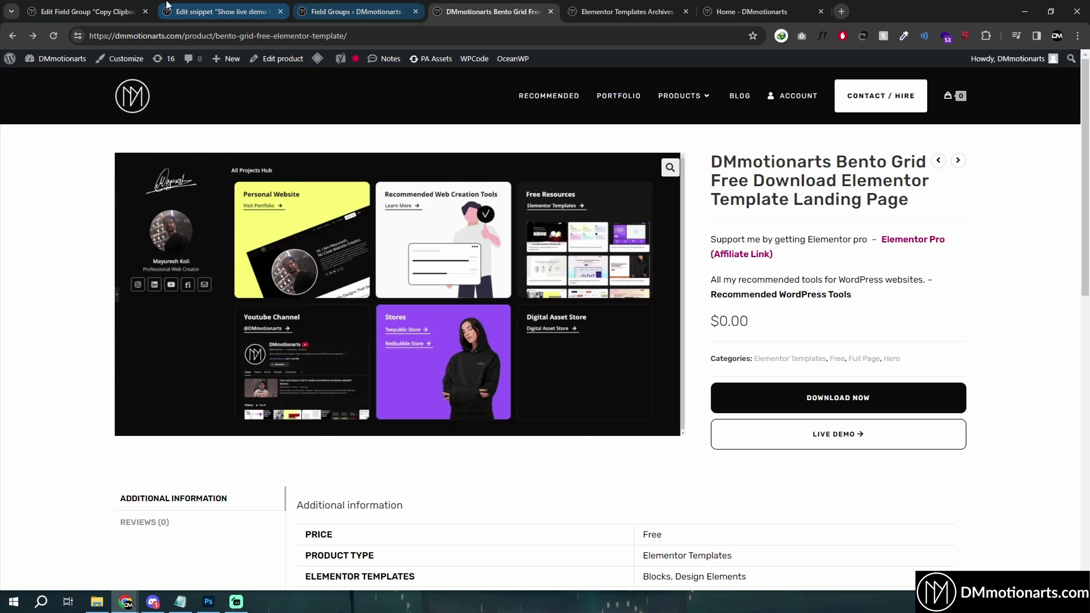
{"action": "left_click", "coordinate": [85, 11]}
Open Plugins > Add New in a background tab and search the directory for 'acf'.
{"action": "key", "text": "ctrl+Tab"}
{"action": "key", "text": "ctrl+Tab"}
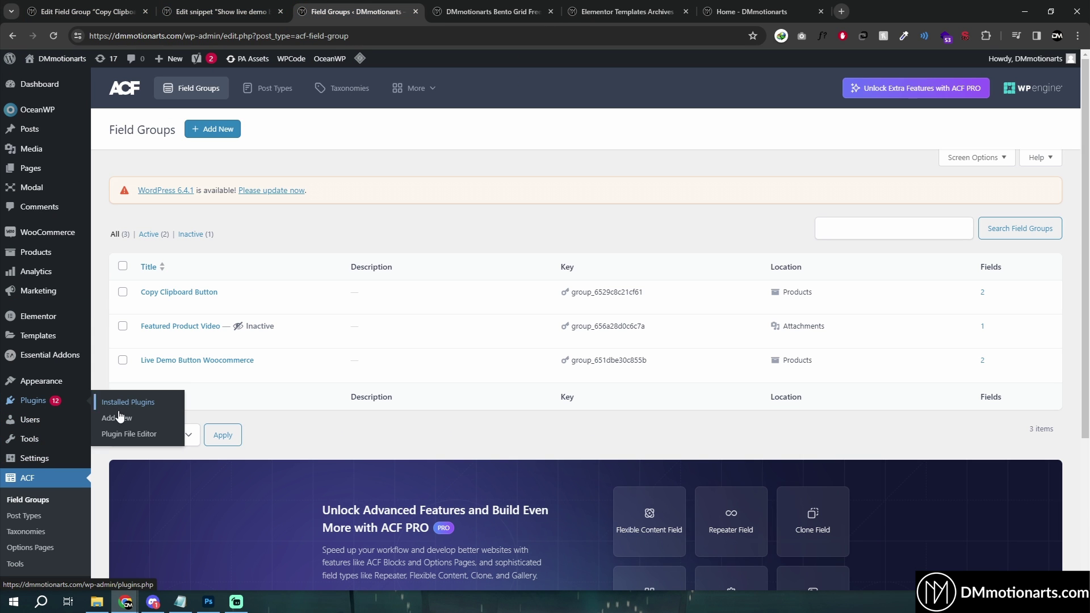
{"action": "middle_click", "coordinate": [119, 419]}
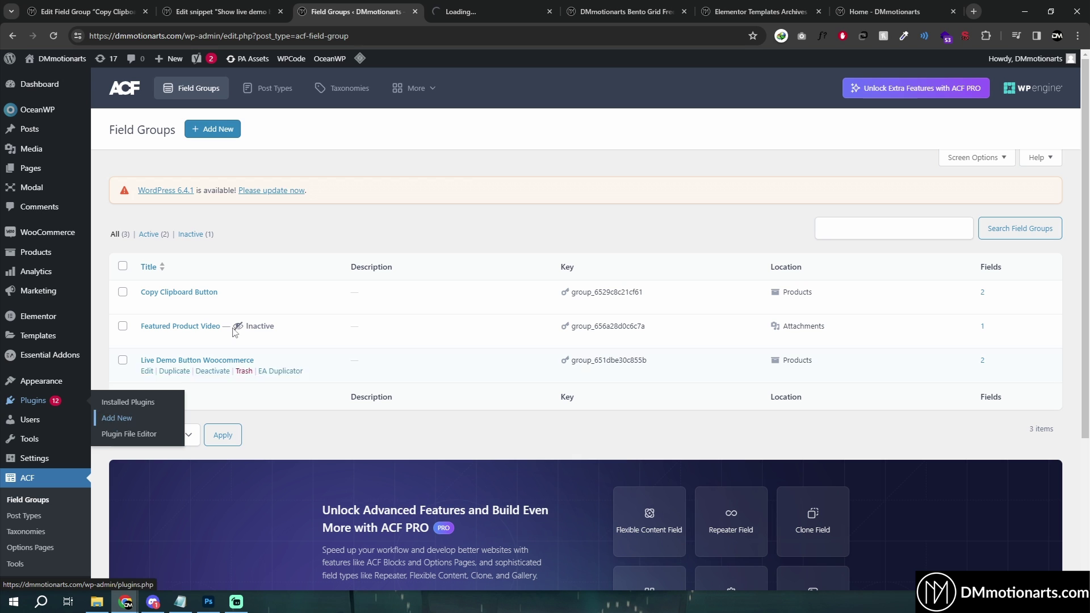
{"action": "left_click", "coordinate": [460, 6]}
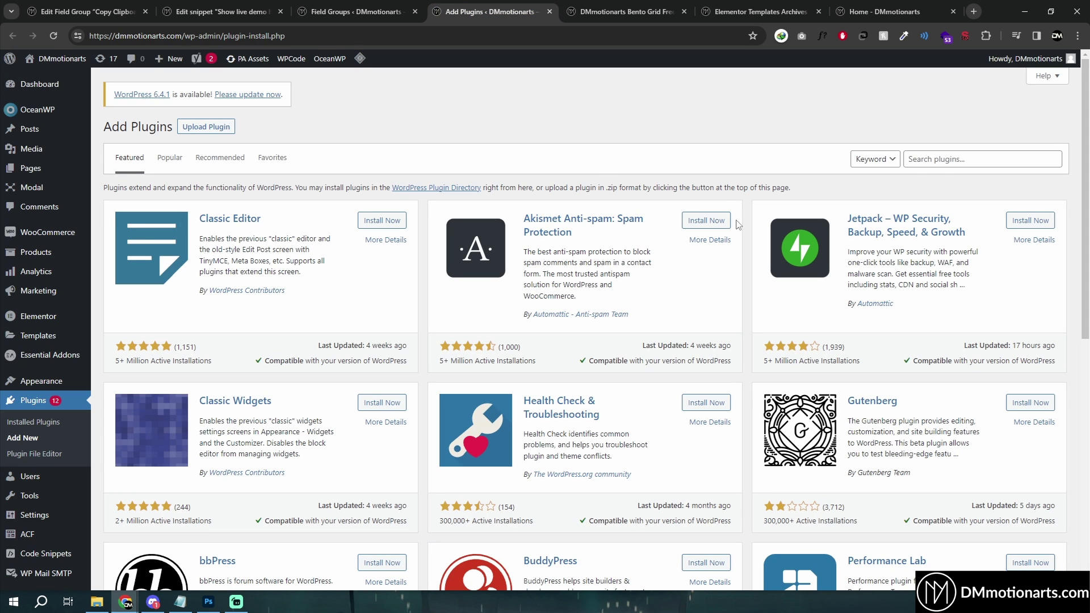
{"action": "left_click", "coordinate": [948, 163]}
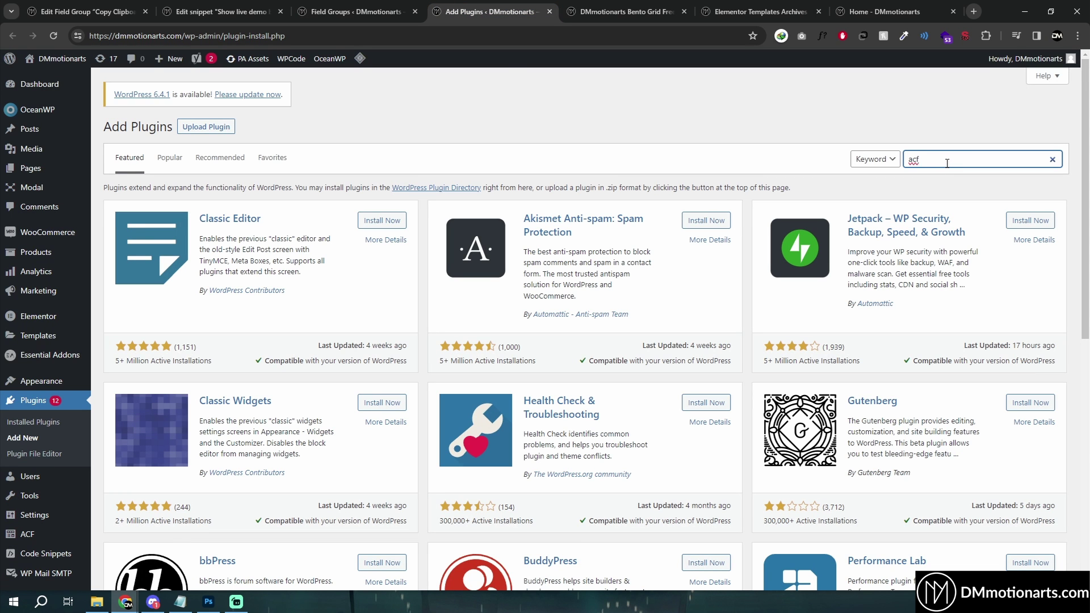
{"action": "type", "text": "acf"}
{"action": "left_click", "coordinate": [355, 11]}
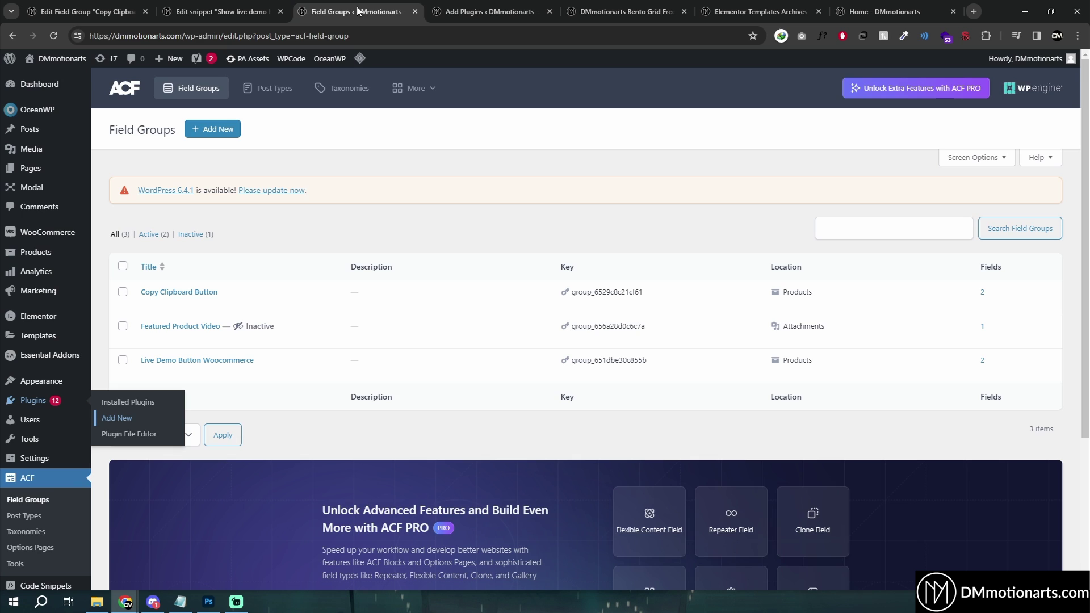
{"action": "left_click", "coordinate": [527, 5]}
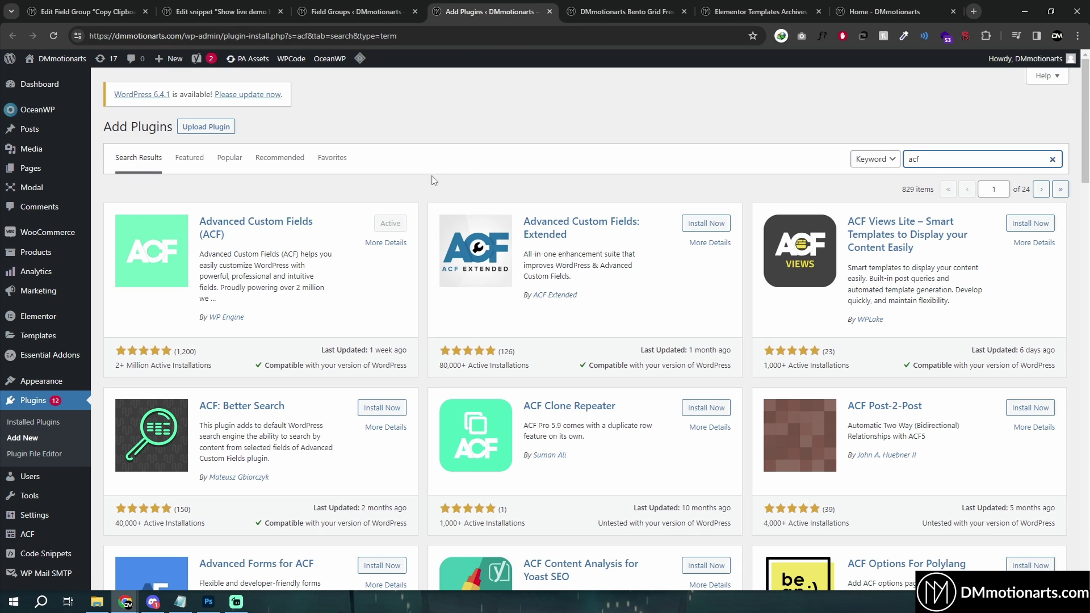
Confirm Advanced Custom Fields (ACF) is listed as Active, then close the Add Plugins tab.
{"action": "left_click_drag", "start_coordinate": [199, 225], "coordinate": [225, 236]}
{"action": "left_click", "coordinate": [225, 226]}
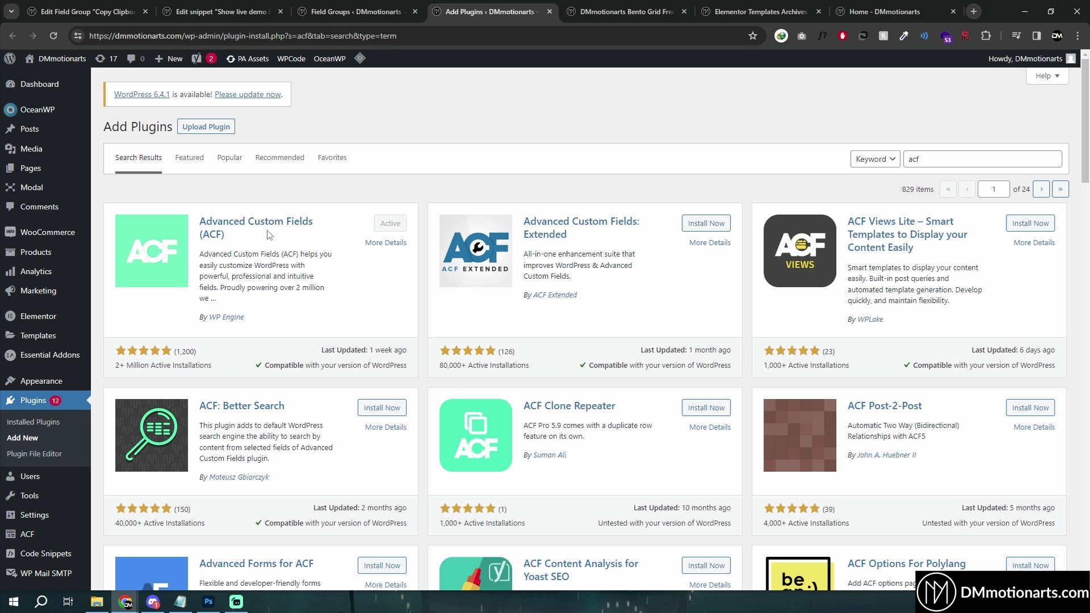
{"action": "left_click_drag", "start_coordinate": [224, 235], "coordinate": [200, 230]}
{"action": "left_click", "coordinate": [318, 216]}
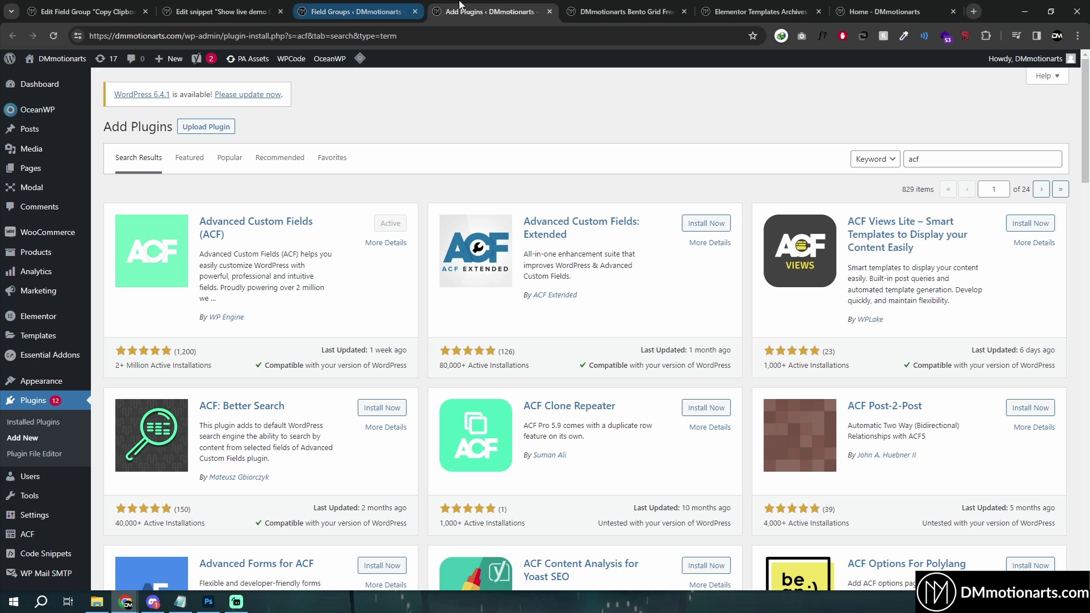
{"action": "key", "text": "ctrl+w"}
Reopen the Add Plugins page in a new background tab and switch to it.
{"action": "middle_click", "coordinate": [200, 359]}
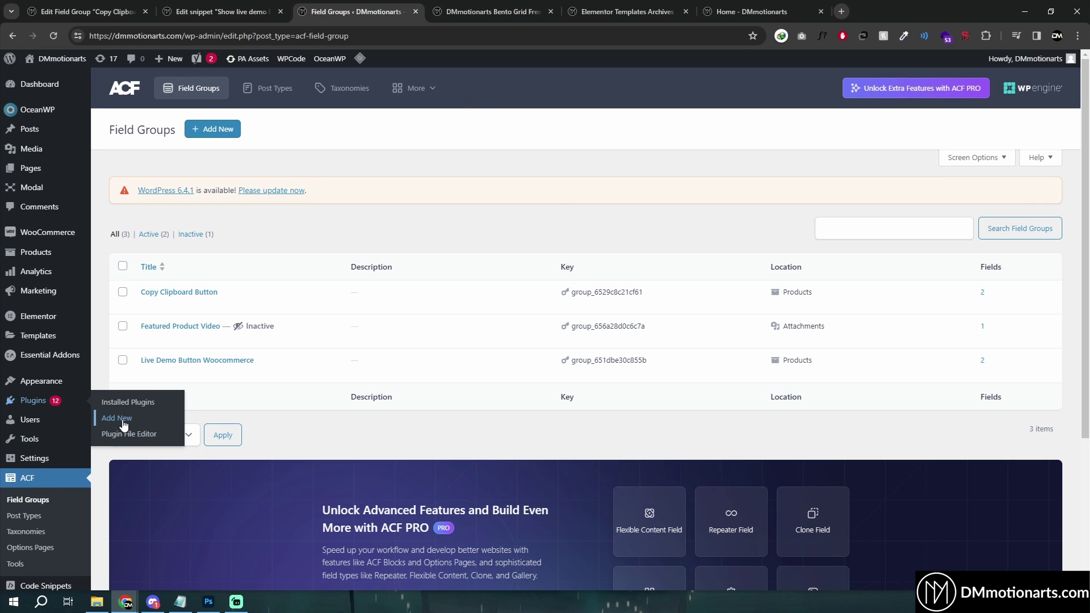
{"action": "scroll", "coordinate": [49, 512], "scroll_direction": "down", "scroll_amount": 4}
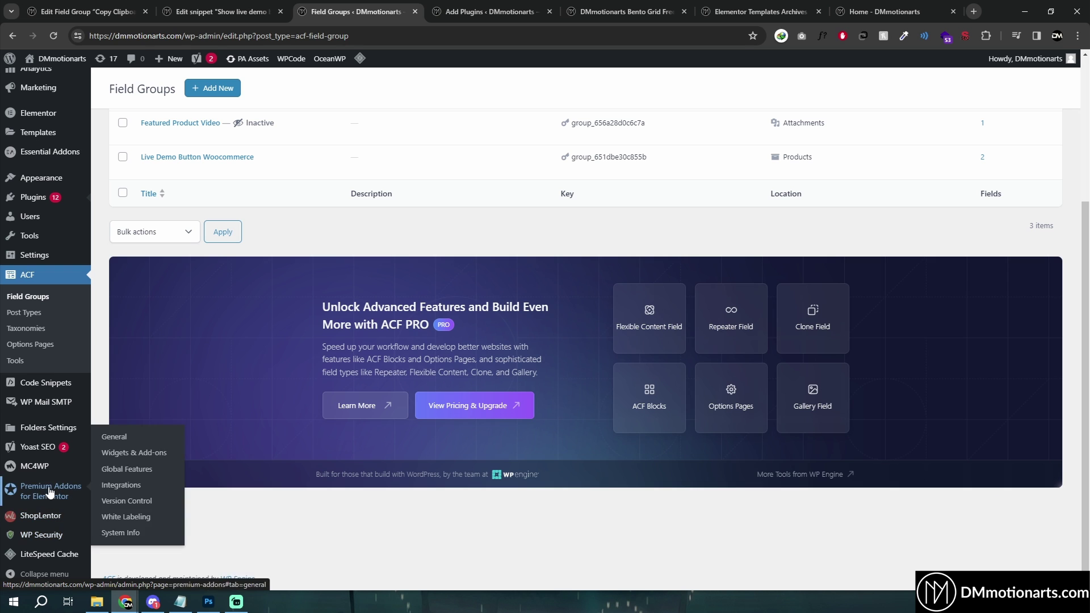
{"action": "mouse_move", "coordinate": [53, 403]}
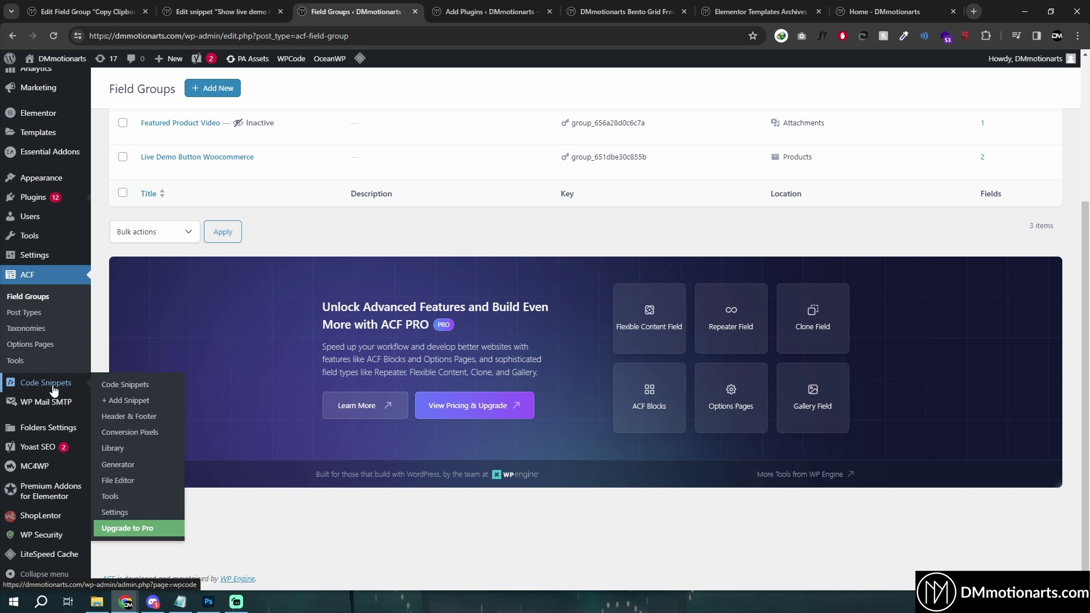
{"action": "left_click", "coordinate": [490, 11]}
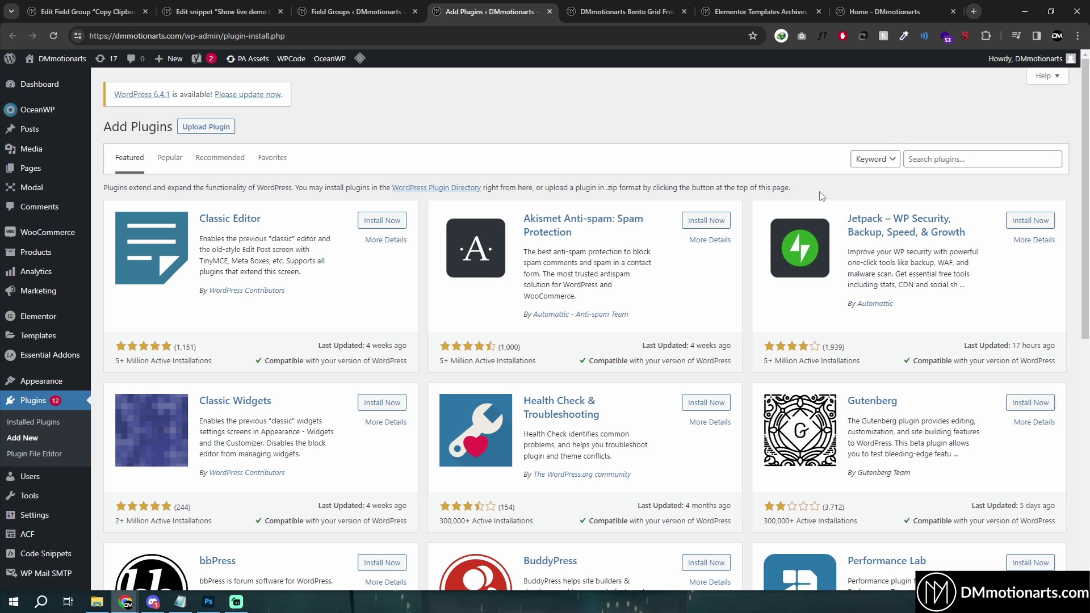
Start a plugin directory search, then open the WPCode code snippets list.
{"action": "left_click", "coordinate": [983, 163]}
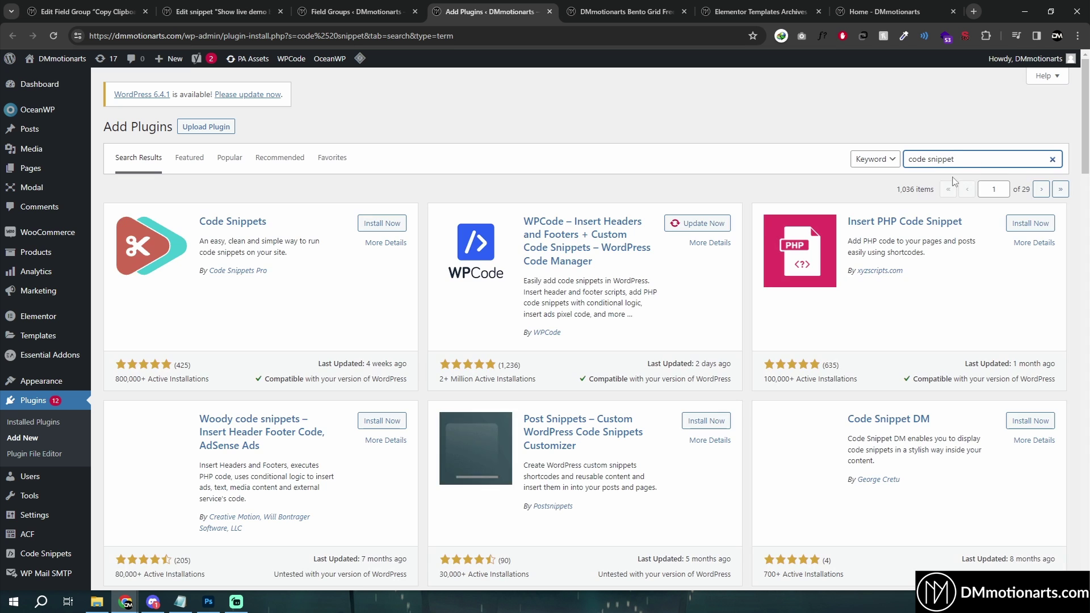
{"action": "mouse_move", "coordinate": [39, 553]}
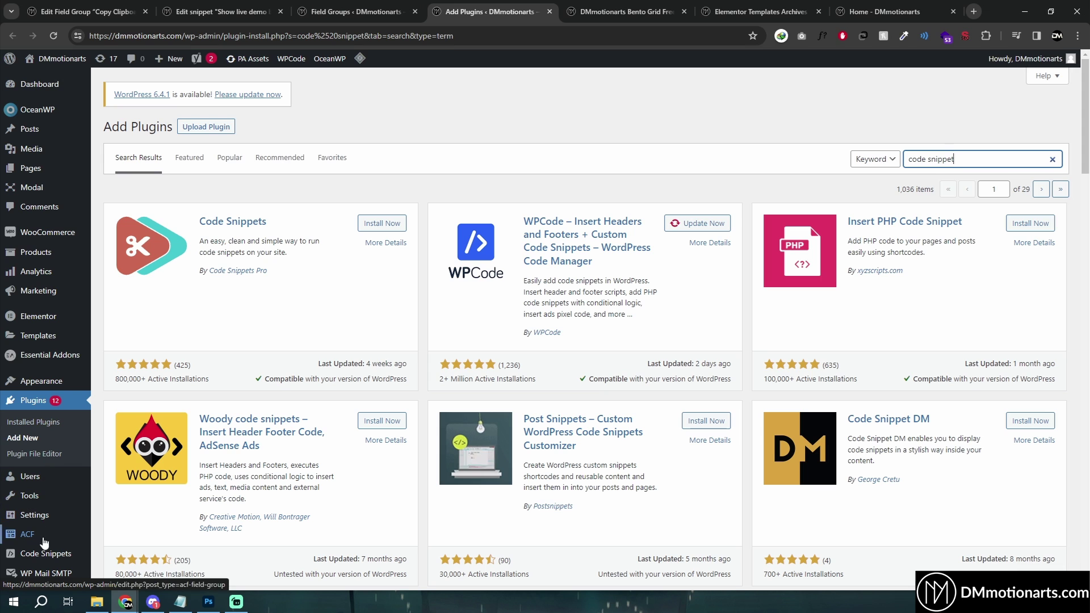
{"action": "left_click", "coordinate": [129, 418]}
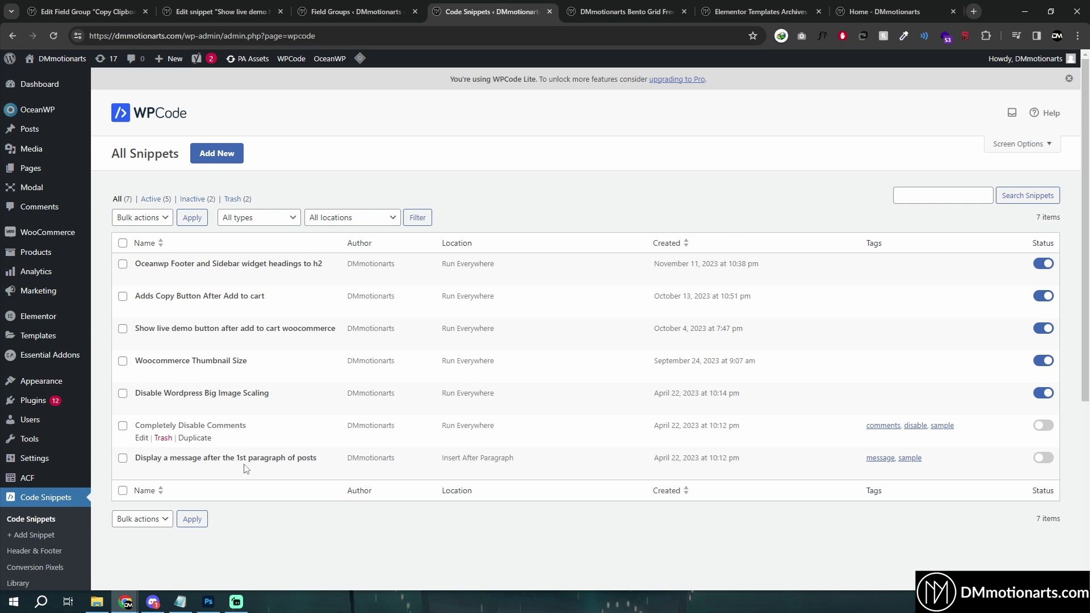
Review the 7 WPCode snippets and return to the ACF Field Groups tab.
{"action": "scroll", "coordinate": [26, 474], "scroll_direction": "down", "scroll_amount": 1}
{"action": "scroll", "coordinate": [350, 218], "scroll_direction": "up", "scroll_amount": 1}
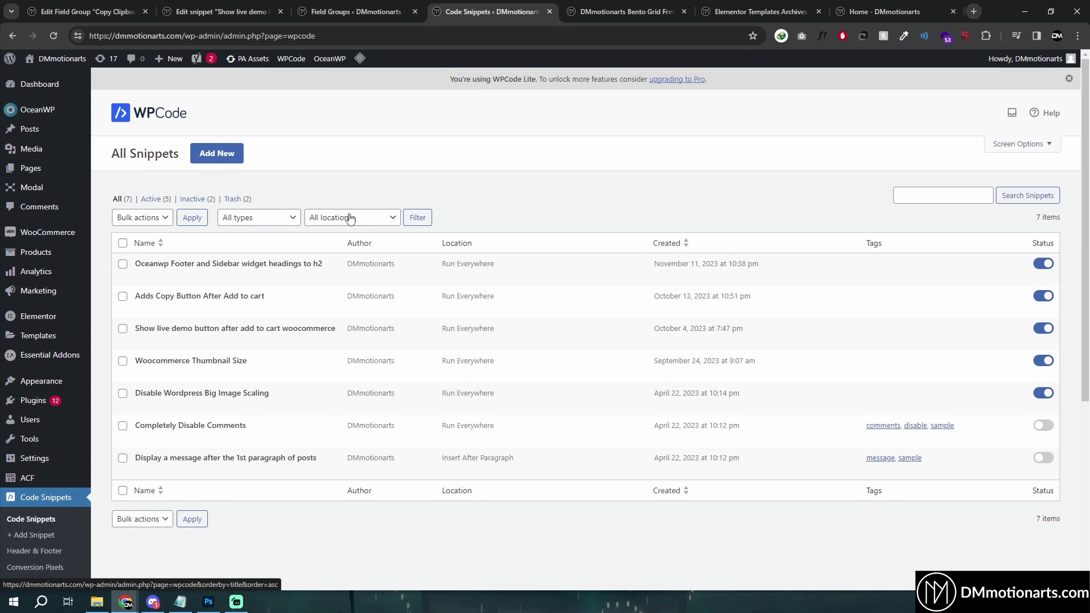
{"action": "left_click", "coordinate": [366, 21]}
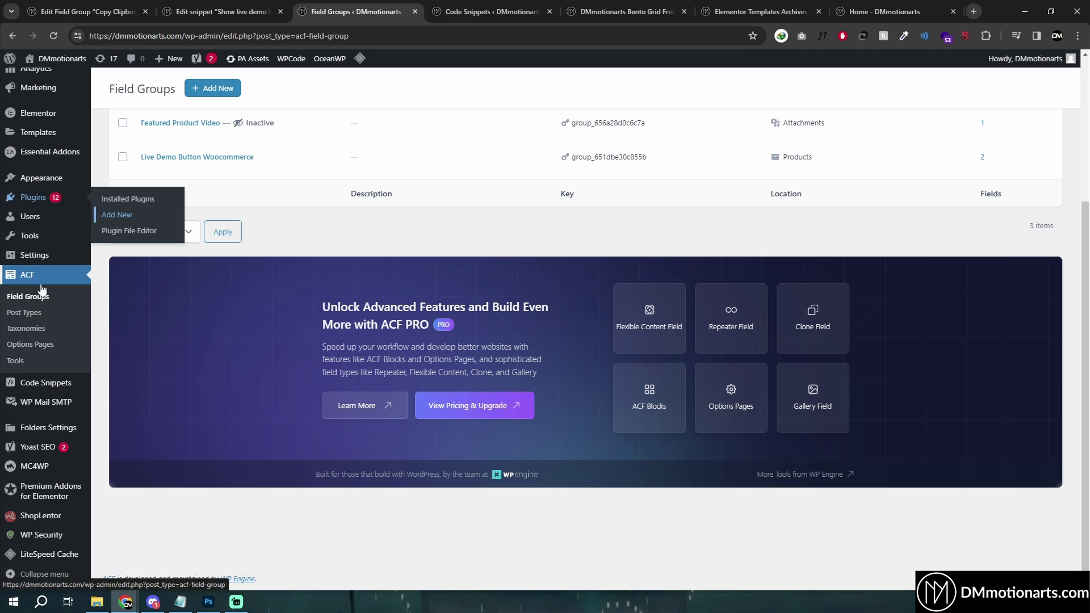
{"action": "scroll", "coordinate": [39, 282], "scroll_direction": "up", "scroll_amount": 4}
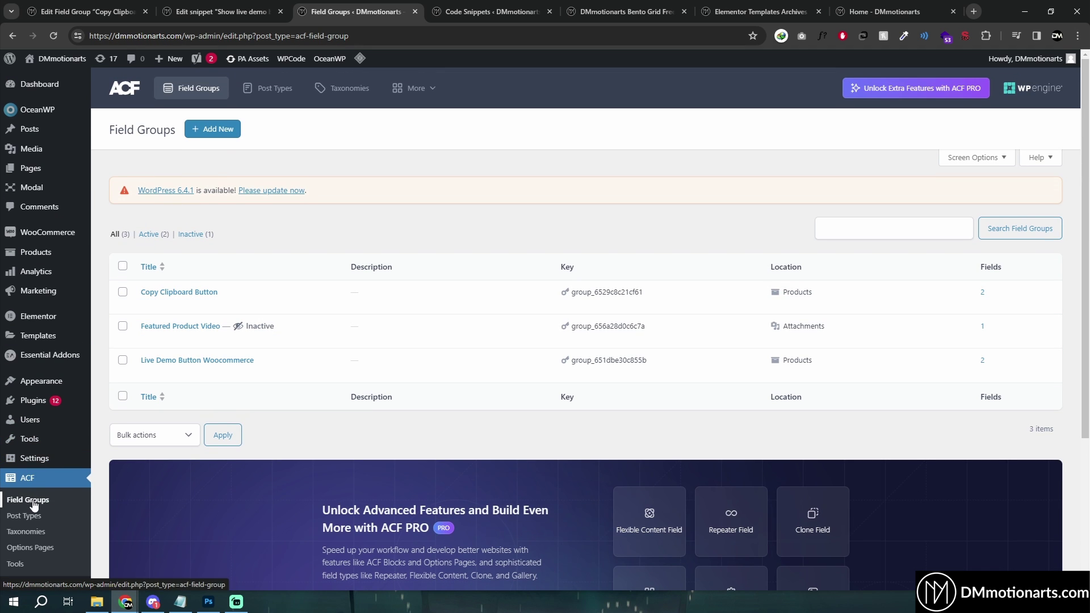
Create a new ACF field group whose first field is a True / False type.
{"action": "left_click", "coordinate": [214, 136]}
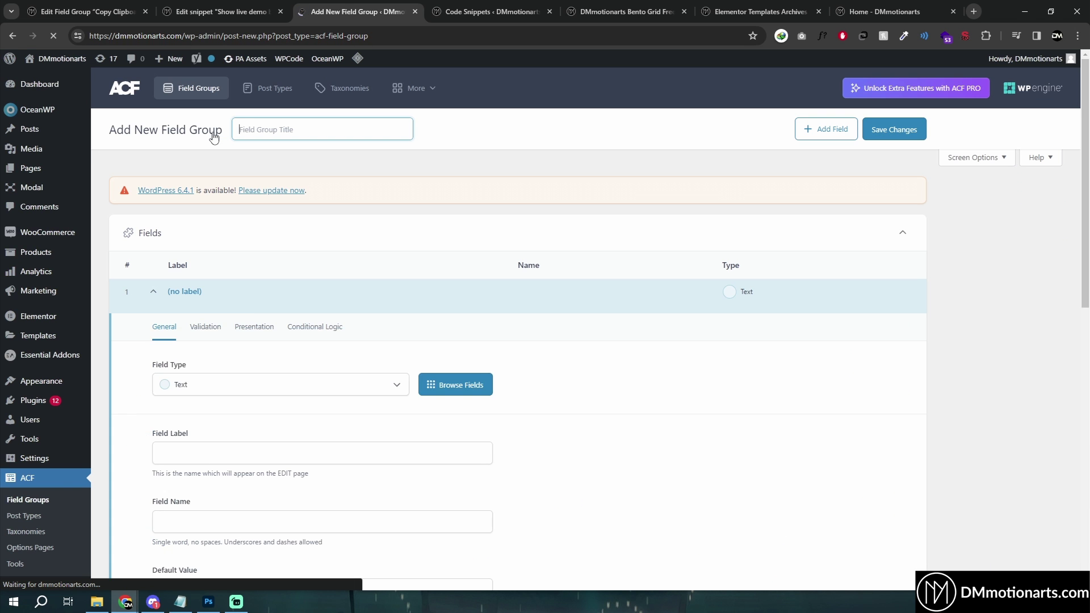
{"action": "scroll", "coordinate": [253, 343], "scroll_direction": "down", "scroll_amount": 2}
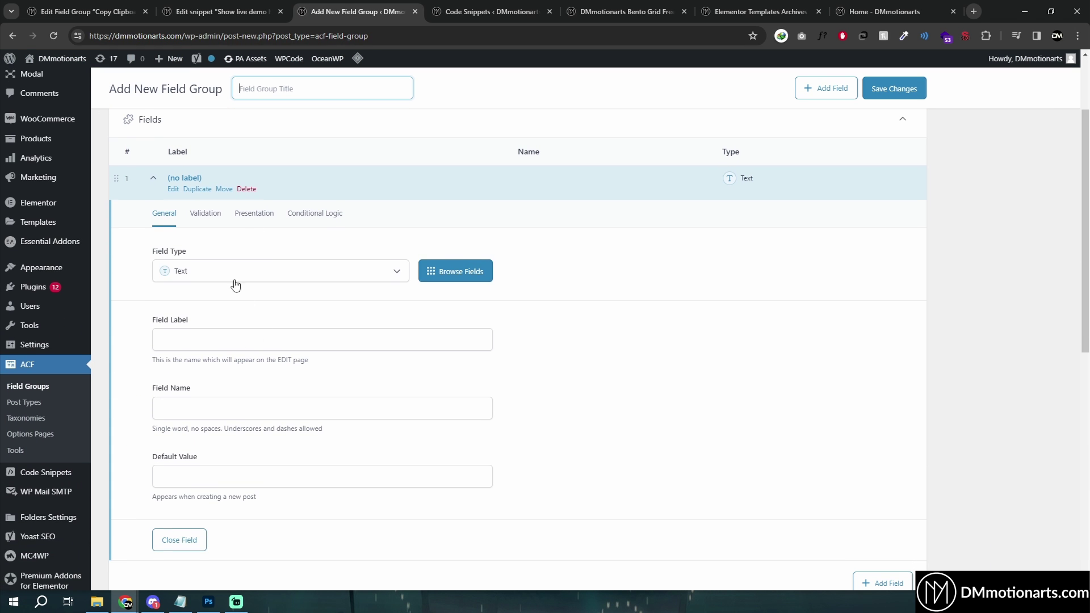
{"action": "left_click", "coordinate": [236, 284]}
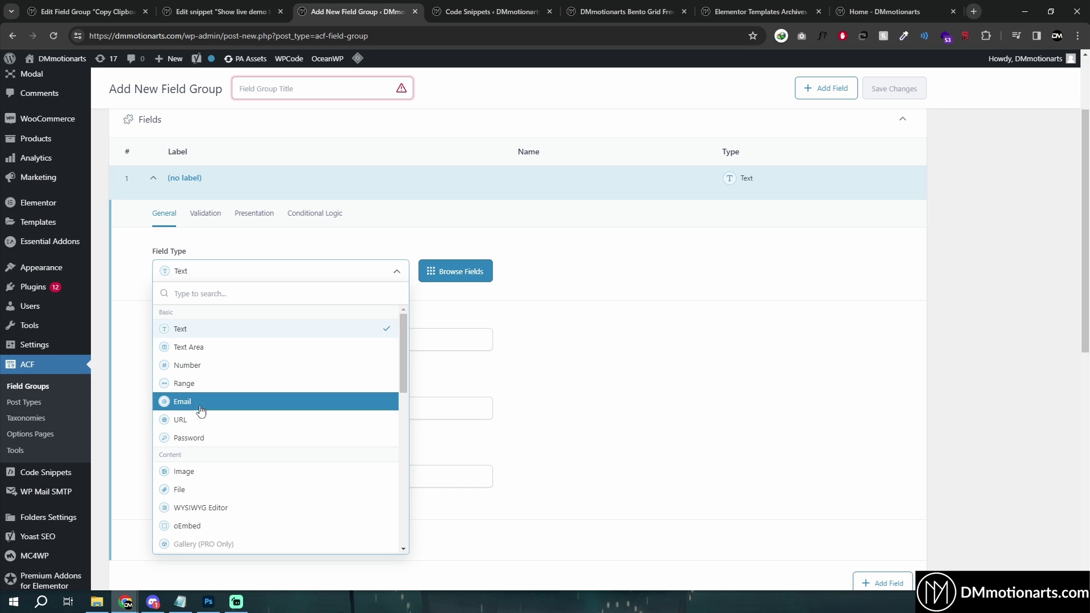
{"action": "scroll", "coordinate": [202, 414], "scroll_direction": "down", "scroll_amount": 2}
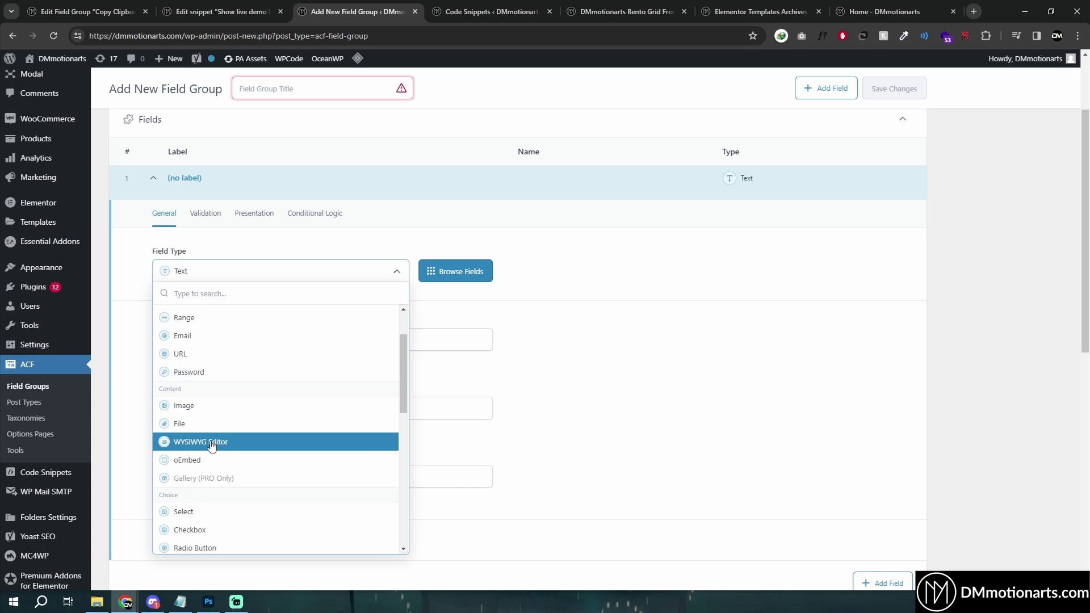
{"action": "scroll", "coordinate": [213, 446], "scroll_direction": "down", "scroll_amount": 3}
{"action": "left_click", "coordinate": [200, 480]}
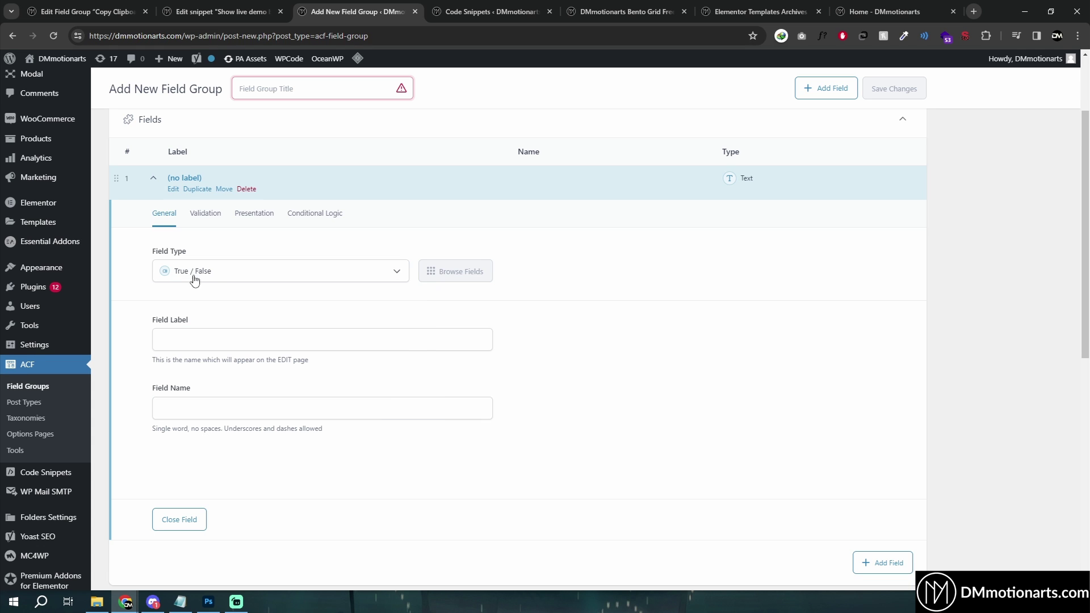
{"action": "left_click", "coordinate": [223, 336]}
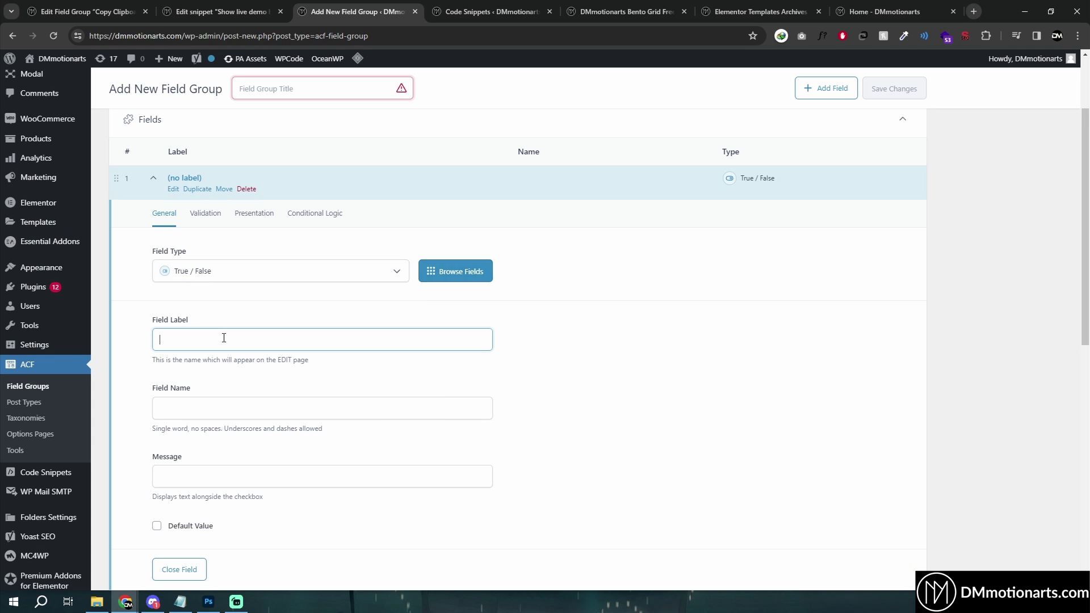
Consult the reference code image outside the browser, then return to the new field group.
{"action": "left_click", "coordinate": [181, 602]}
{"action": "left_click", "coordinate": [208, 602]}
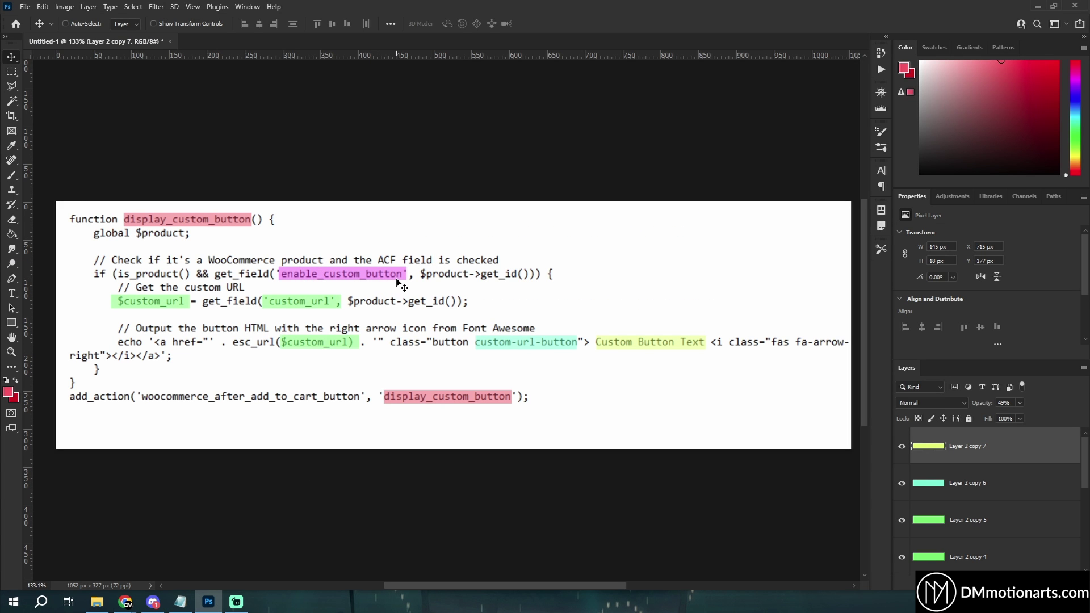
{"action": "mouse_move", "coordinate": [125, 602]}
{"action": "left_click", "coordinate": [202, 531]}
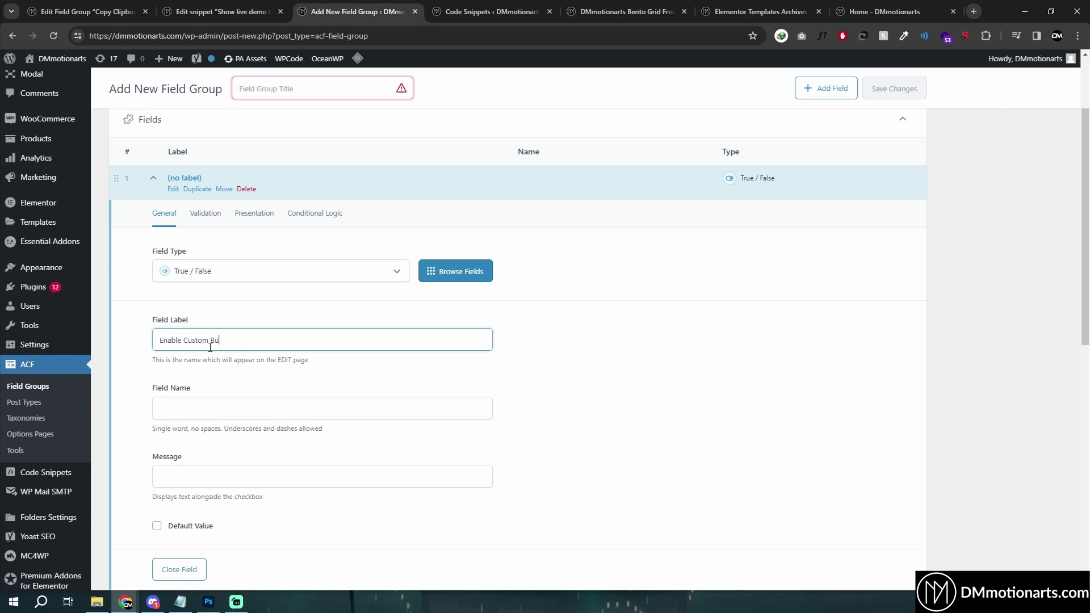
Confirm the label Enable Custom Button so the name enable_custom_button auto-fills, checking it against the code image.
{"action": "key", "text": "Tab"}
{"action": "left_click", "coordinate": [218, 407]}
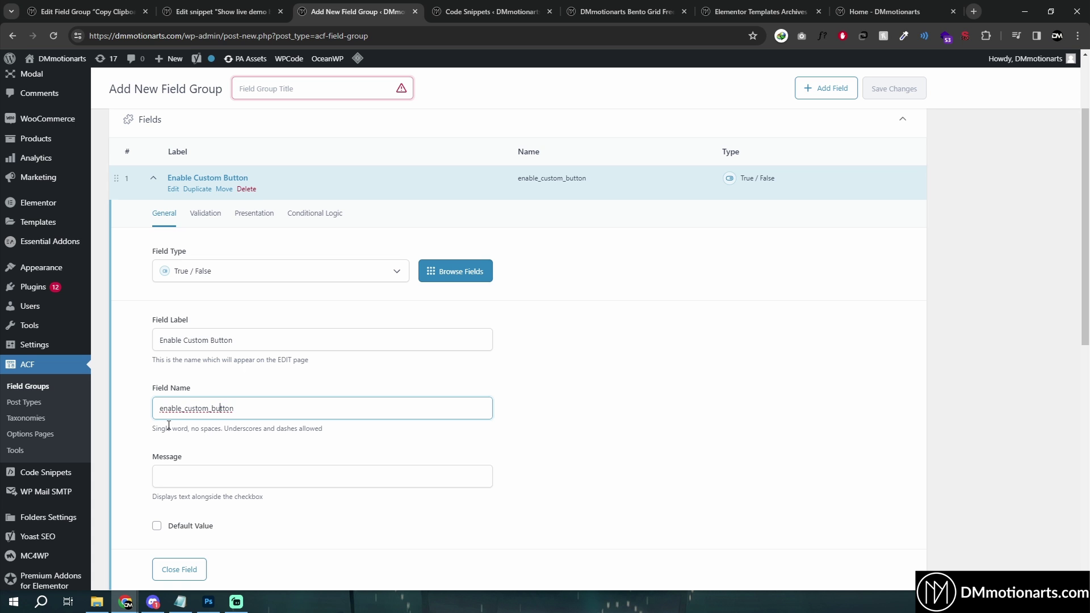
{"action": "double_click", "coordinate": [161, 407]}
{"action": "left_click", "coordinate": [240, 409]}
{"action": "left_click", "coordinate": [209, 602]}
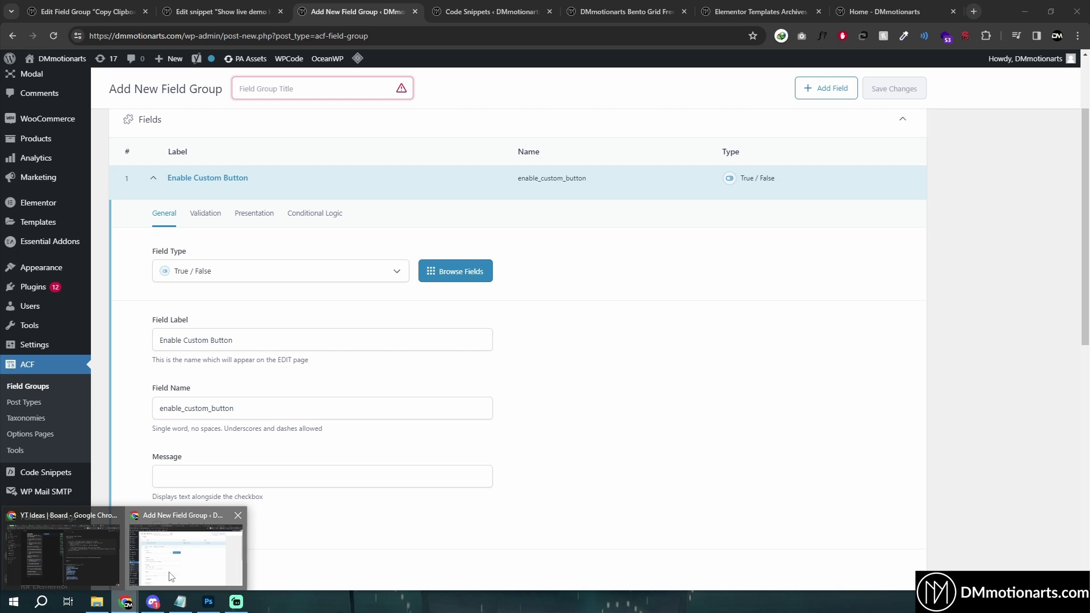
{"action": "left_click", "coordinate": [178, 568]}
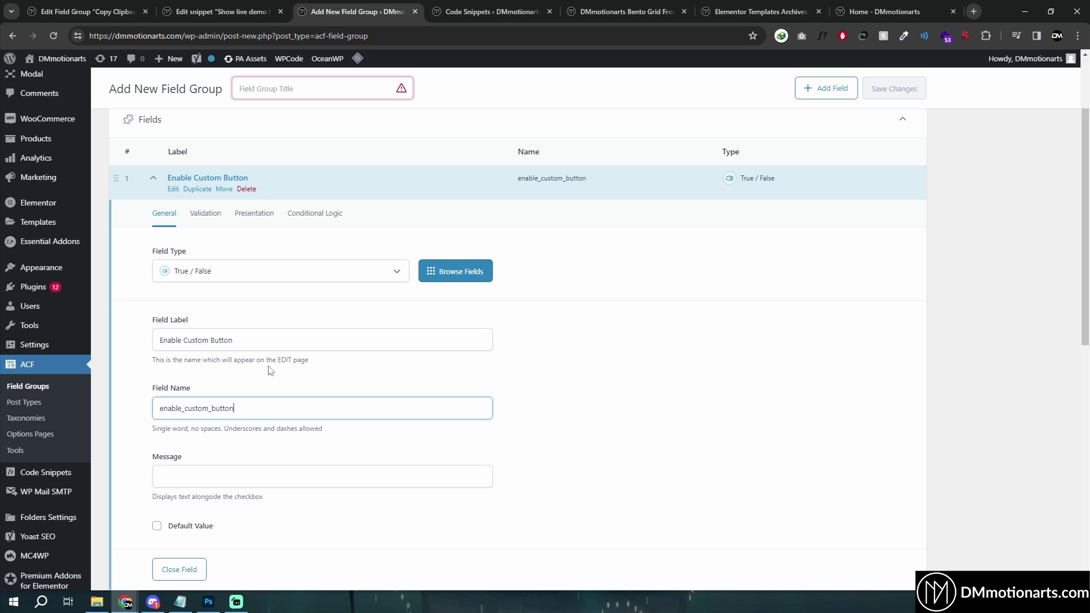
Look over the checkbox message setting, then collapse the Enable Custom Button field's settings.
{"action": "scroll", "coordinate": [271, 370], "scroll_direction": "down", "scroll_amount": 1}
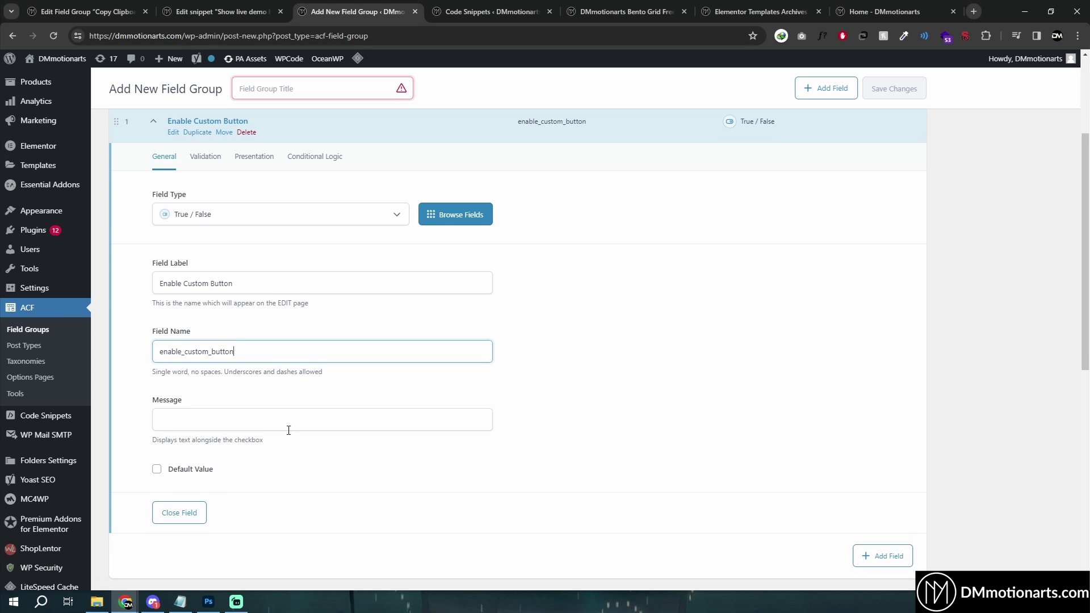
{"action": "left_click", "coordinate": [205, 423]}
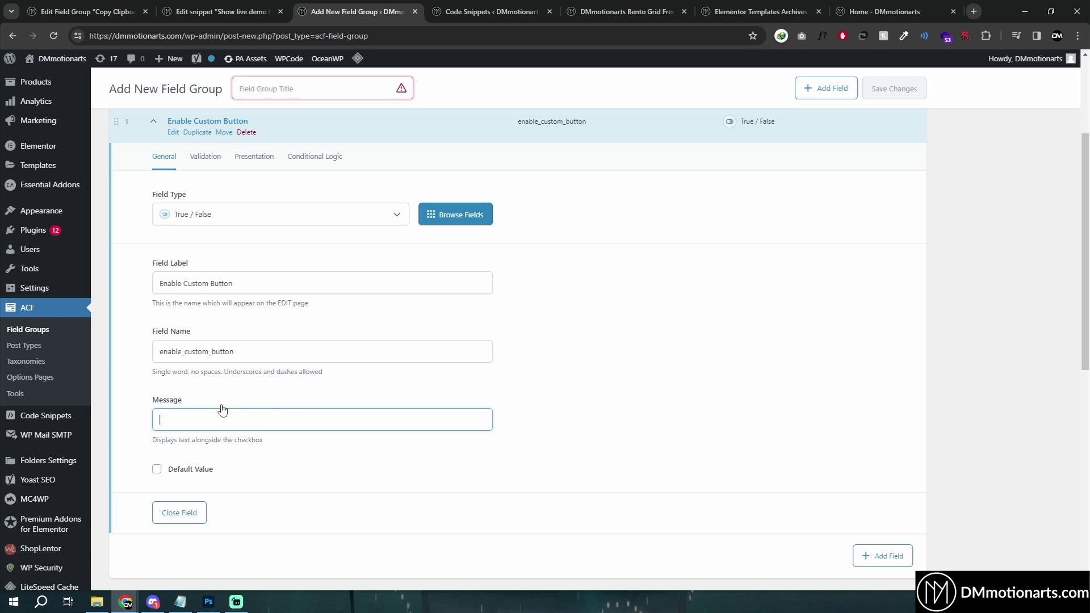
{"action": "scroll", "coordinate": [141, 501], "scroll_direction": "down", "scroll_amount": 2}
{"action": "scroll", "coordinate": [171, 443], "scroll_direction": "up", "scroll_amount": 3}
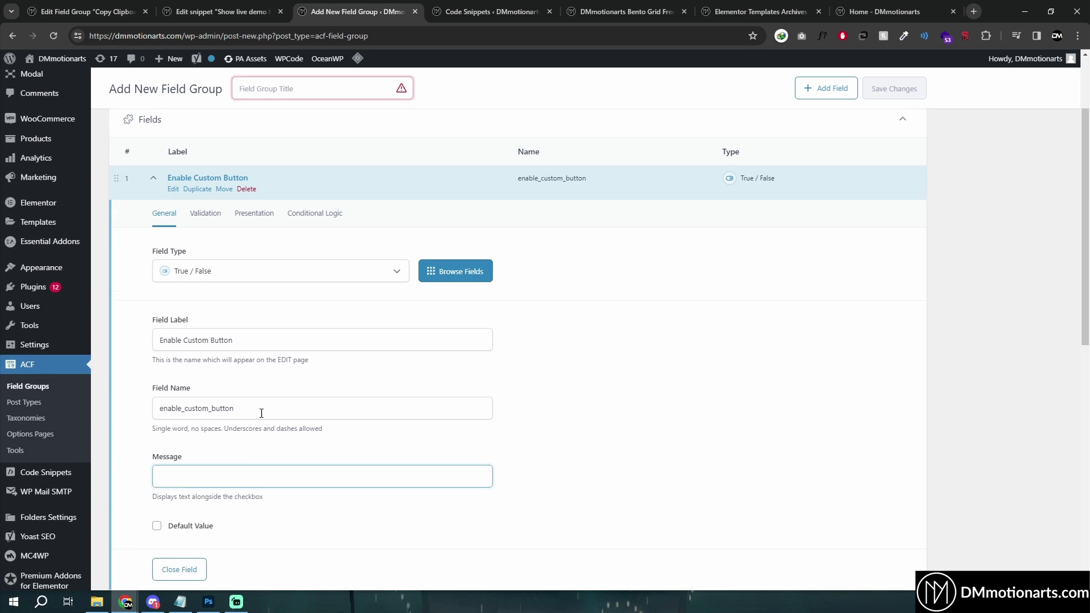
{"action": "left_click", "coordinate": [365, 183]}
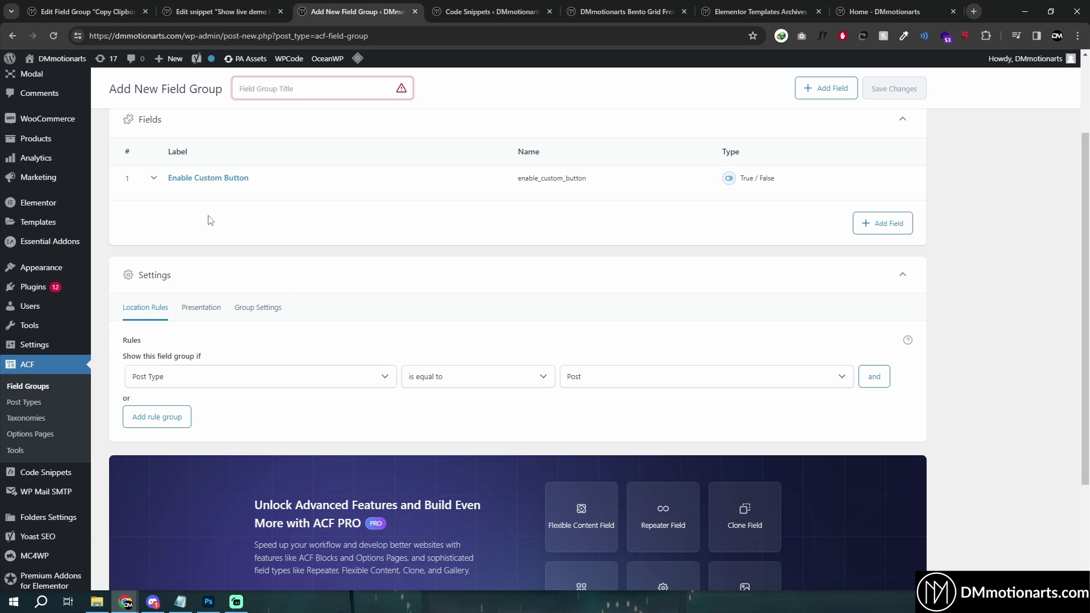
Add a second field to the group and set its type to URL.
{"action": "left_click", "coordinate": [877, 232]}
{"action": "left_click", "coordinate": [588, 219]}
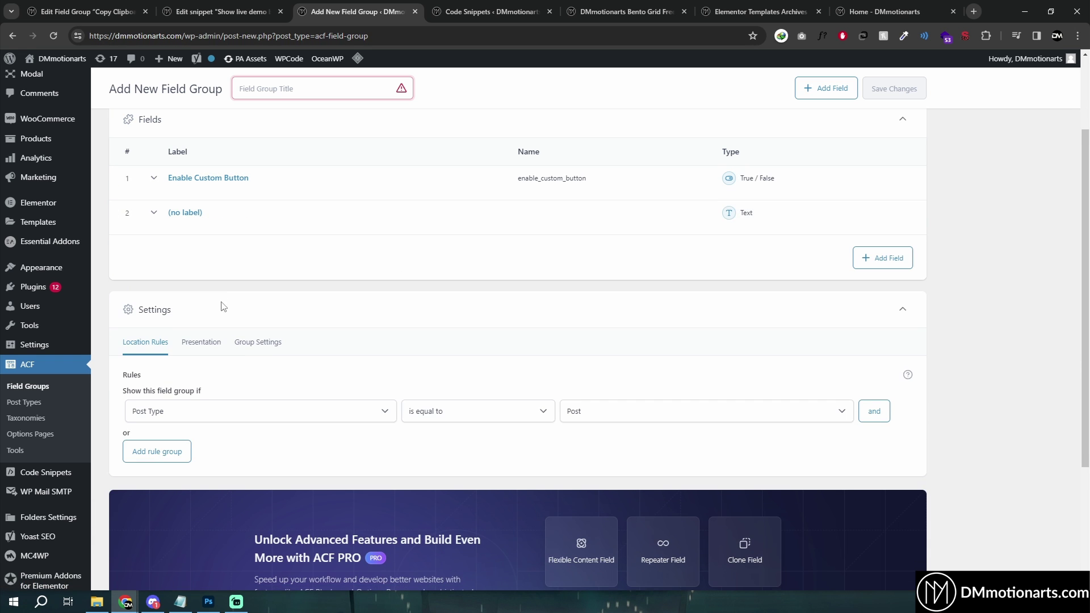
{"action": "left_click", "coordinate": [487, 220]}
{"action": "left_click", "coordinate": [256, 306]}
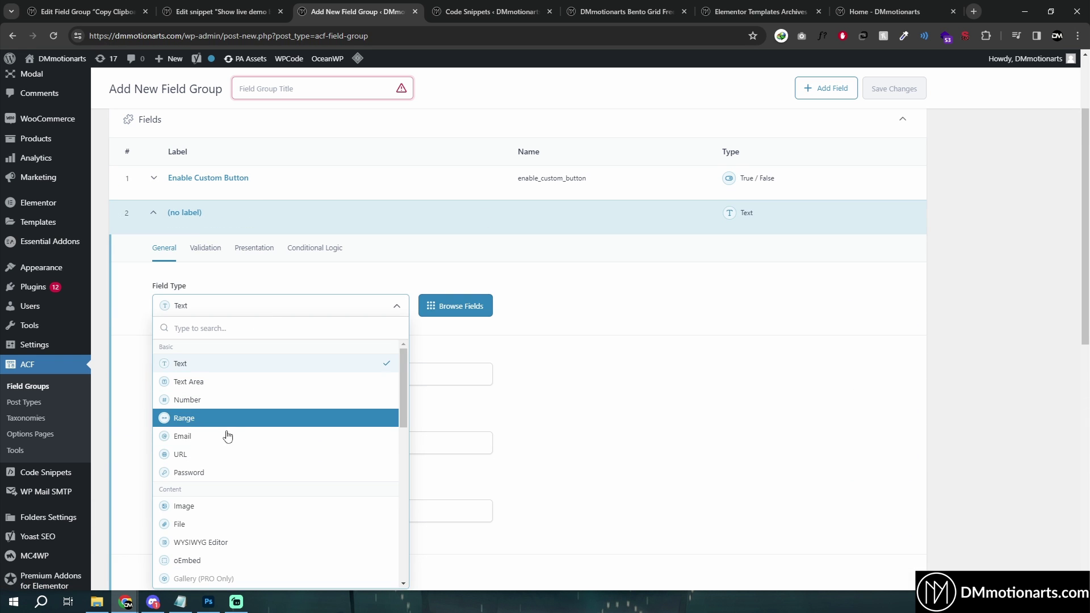
{"action": "scroll", "coordinate": [182, 403], "scroll_direction": "down", "scroll_amount": 1}
{"action": "left_click", "coordinate": [181, 402]}
{"action": "left_click", "coordinate": [207, 250]}
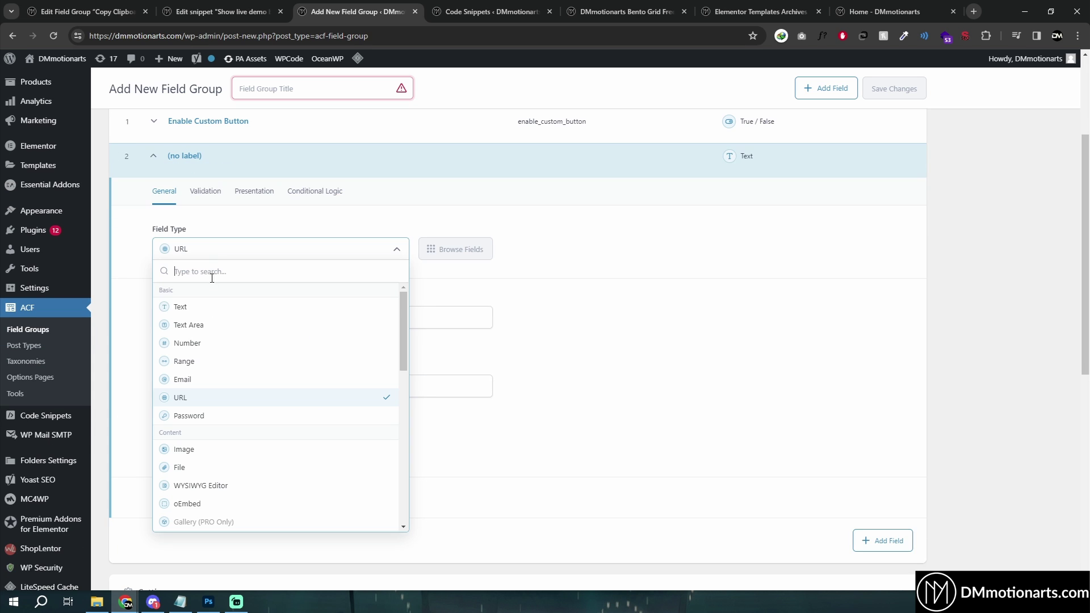
{"action": "left_click", "coordinate": [195, 402]}
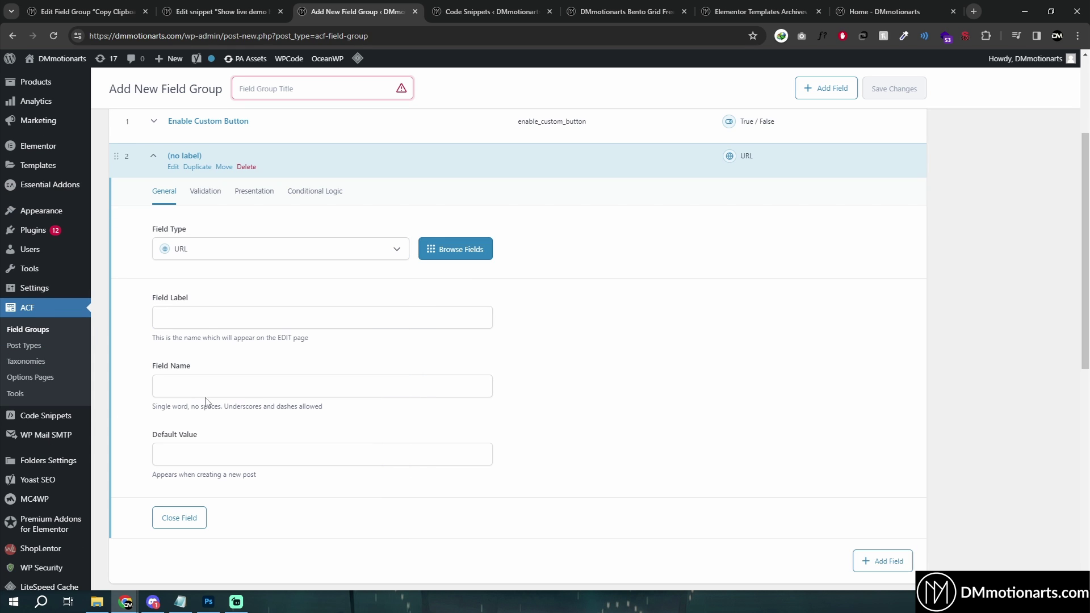
Label the second field Custom URL so custom_url auto-fills, and open Field Groups in a new tab.
{"action": "left_click", "coordinate": [228, 317]}
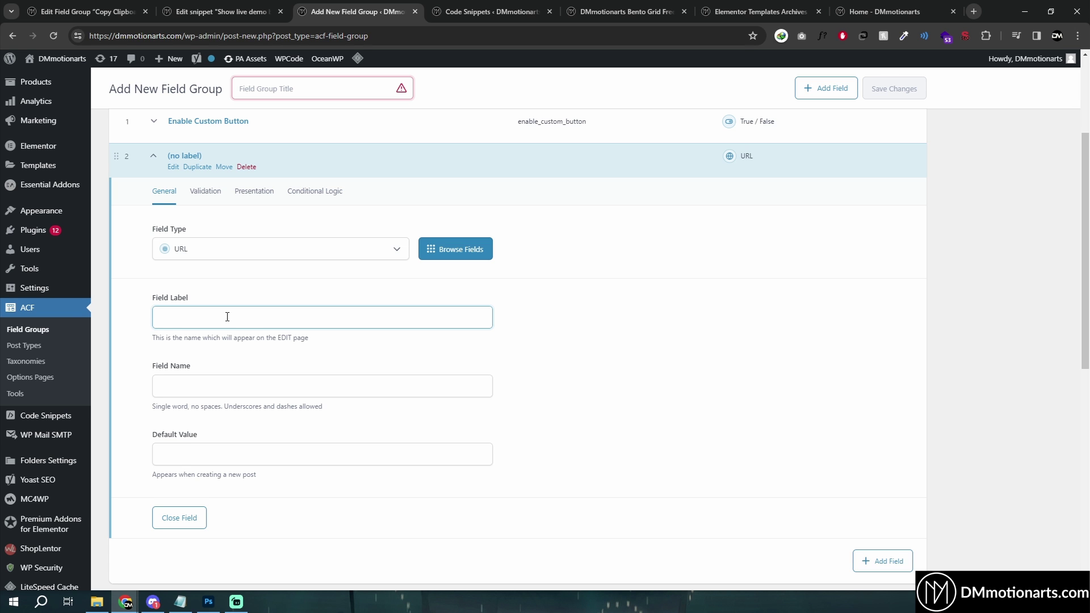
{"action": "left_click", "coordinate": [202, 606]}
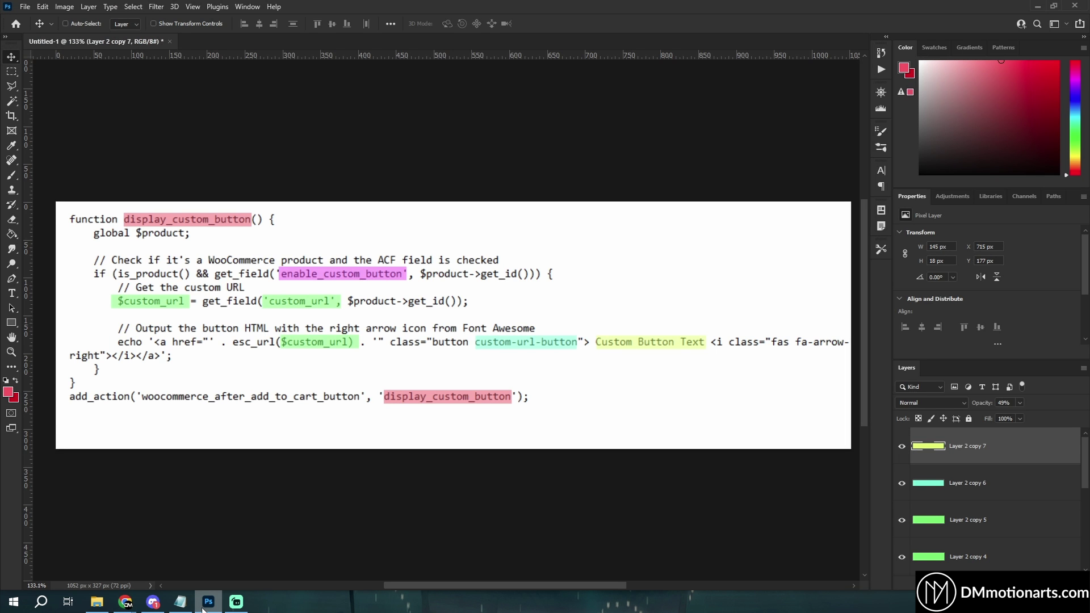
{"action": "left_click", "coordinate": [205, 603]}
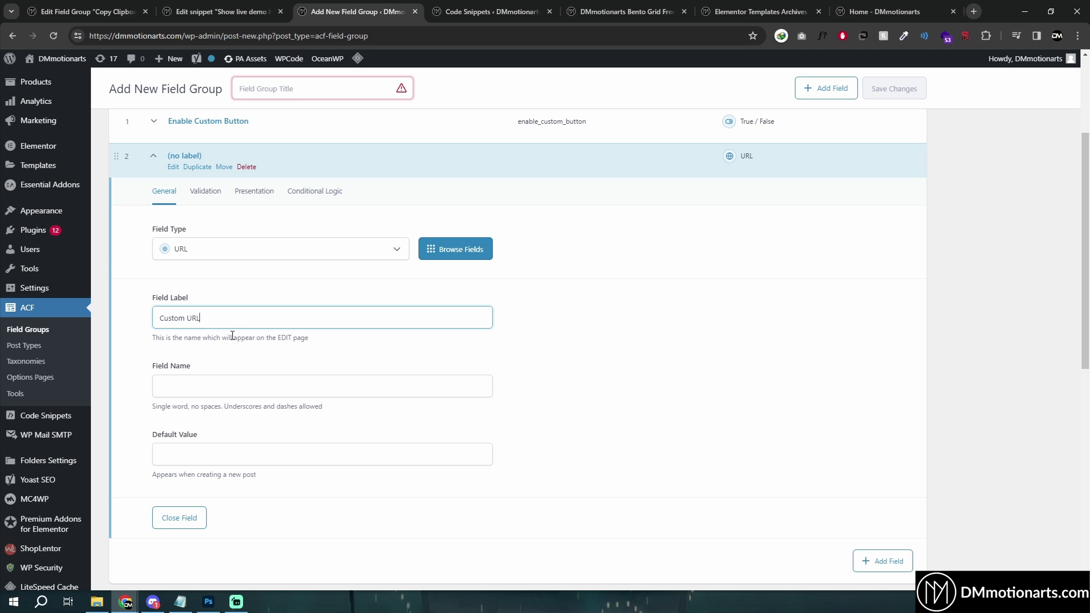
{"action": "left_click", "coordinate": [645, 310]}
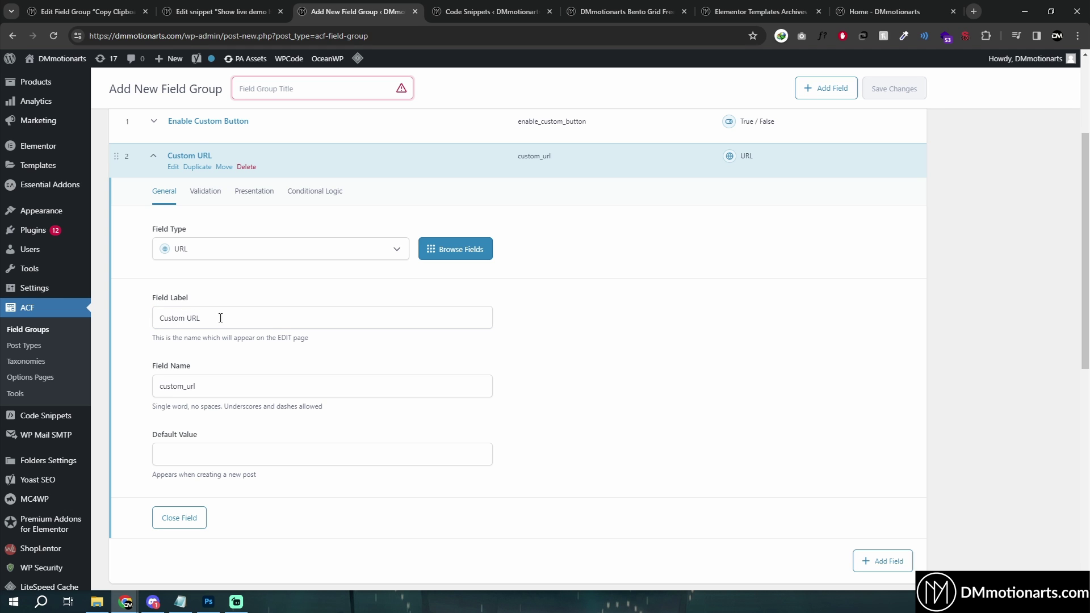
{"action": "middle_click", "coordinate": [28, 329]}
{"action": "left_click_drag", "start_coordinate": [518, 9], "coordinate": [318, 6]}
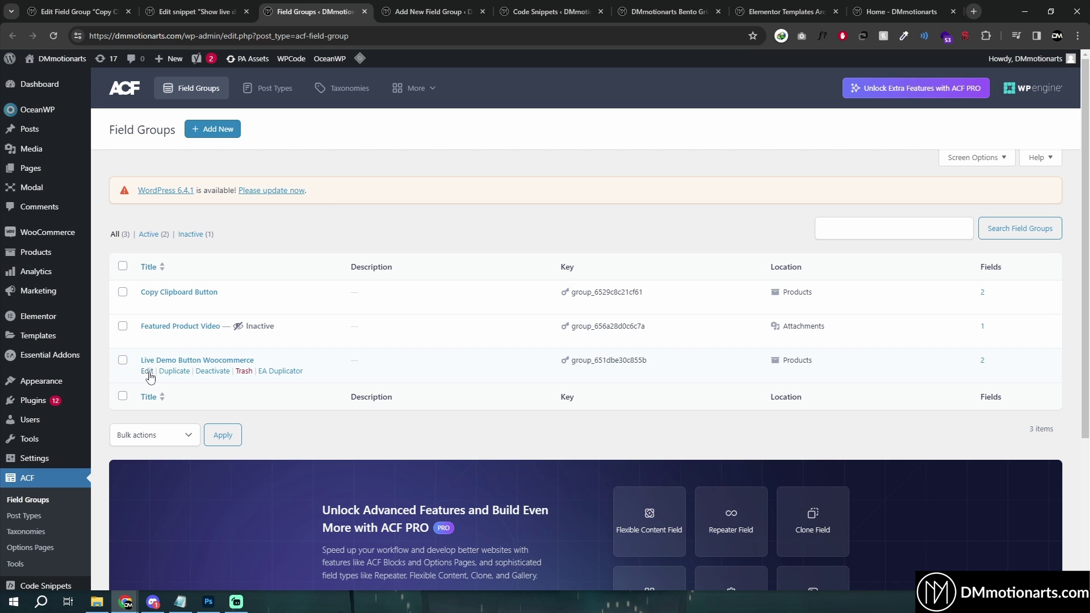
Inspect the Live Demo Button Woocommerce group's Enable Live Demo Button and Live Demo URL field settings.
{"action": "left_click", "coordinate": [149, 375]}
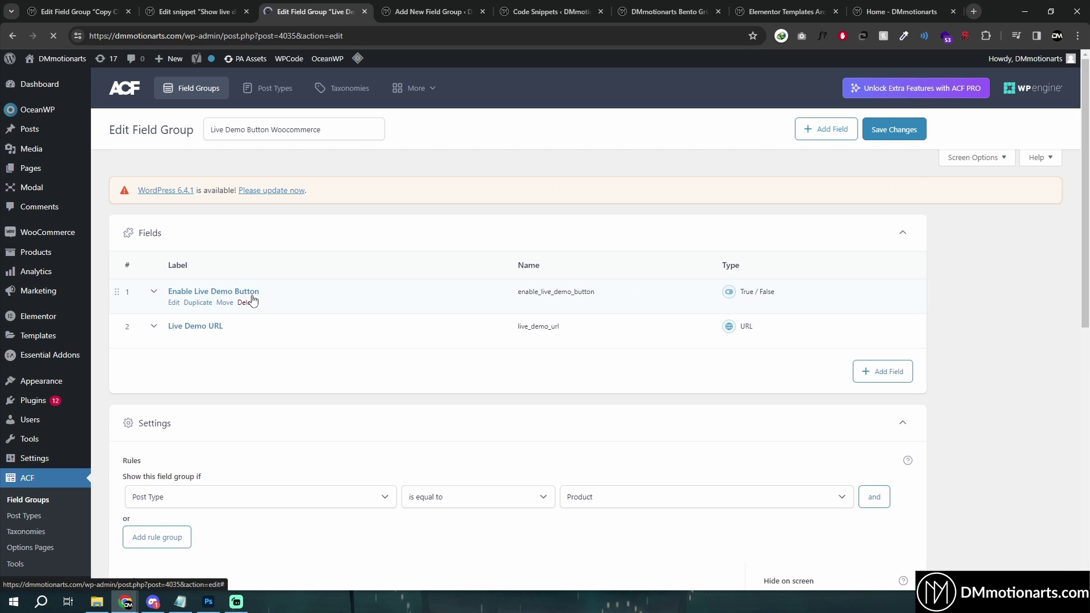
{"action": "left_click", "coordinate": [353, 289]}
{"action": "scroll", "coordinate": [256, 335], "scroll_direction": "down", "scroll_amount": 2}
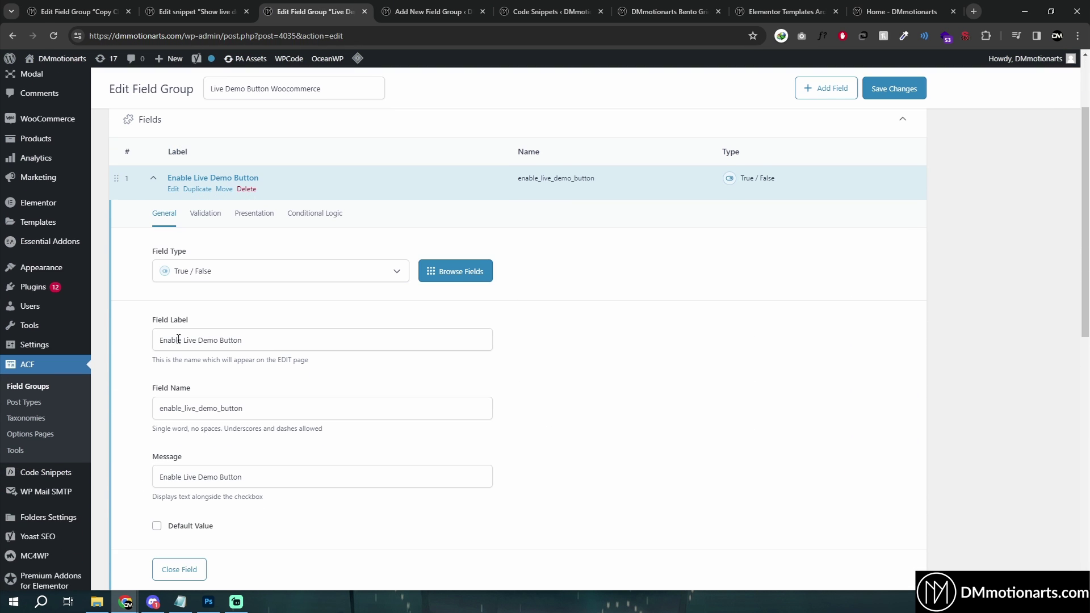
{"action": "scroll", "coordinate": [230, 369], "scroll_direction": "down", "scroll_amount": 5}
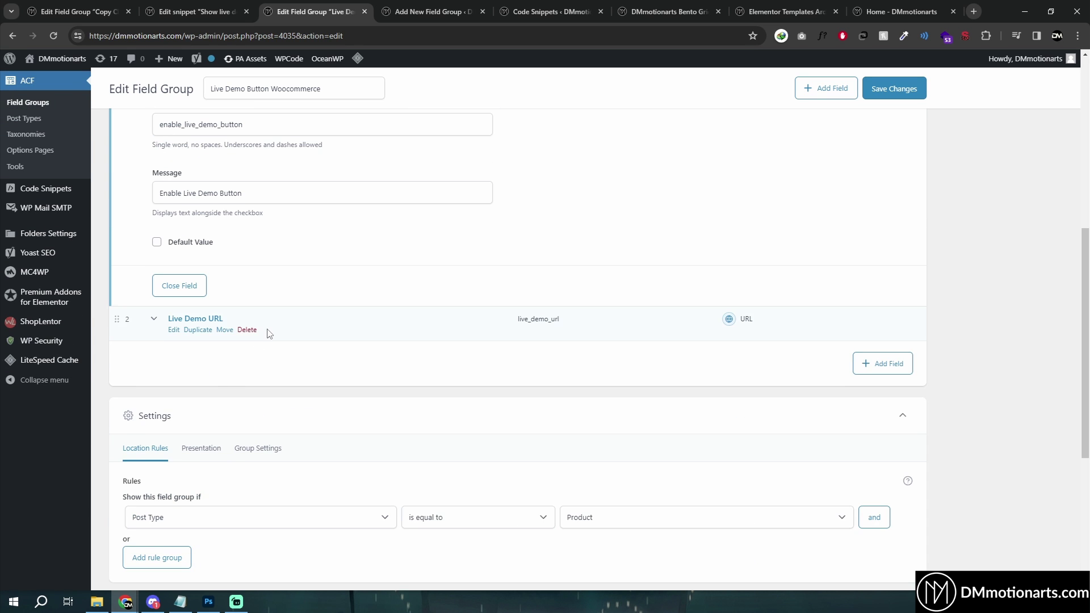
{"action": "left_click", "coordinate": [250, 329]}
{"action": "scroll", "coordinate": [239, 410], "scroll_direction": "down", "scroll_amount": 2}
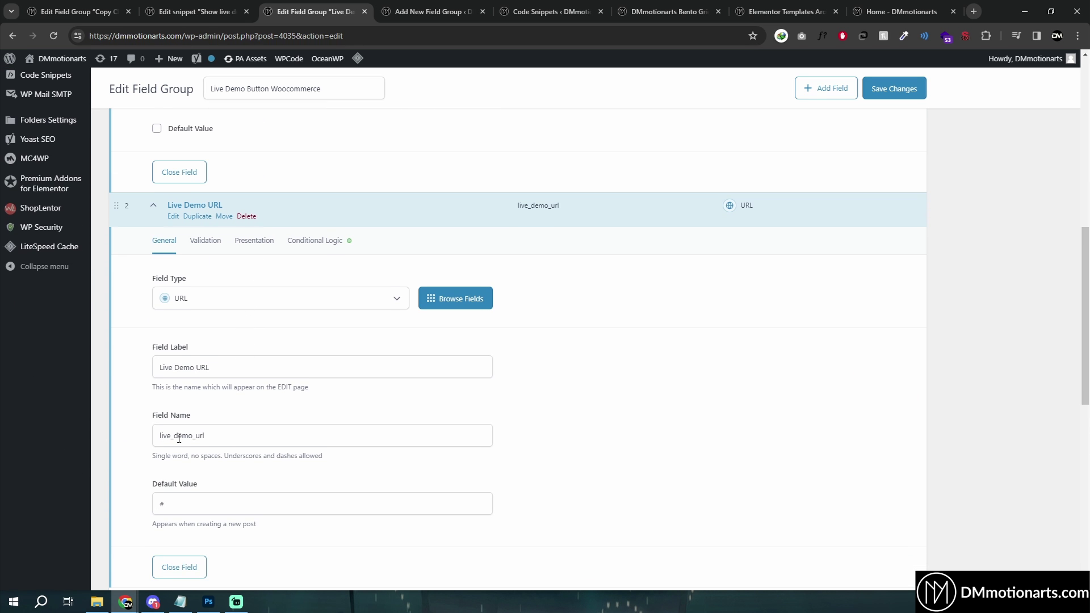
Close the existing group's tab, recheck the code image, and return to the new field group.
{"action": "middle_click", "coordinate": [295, 12]}
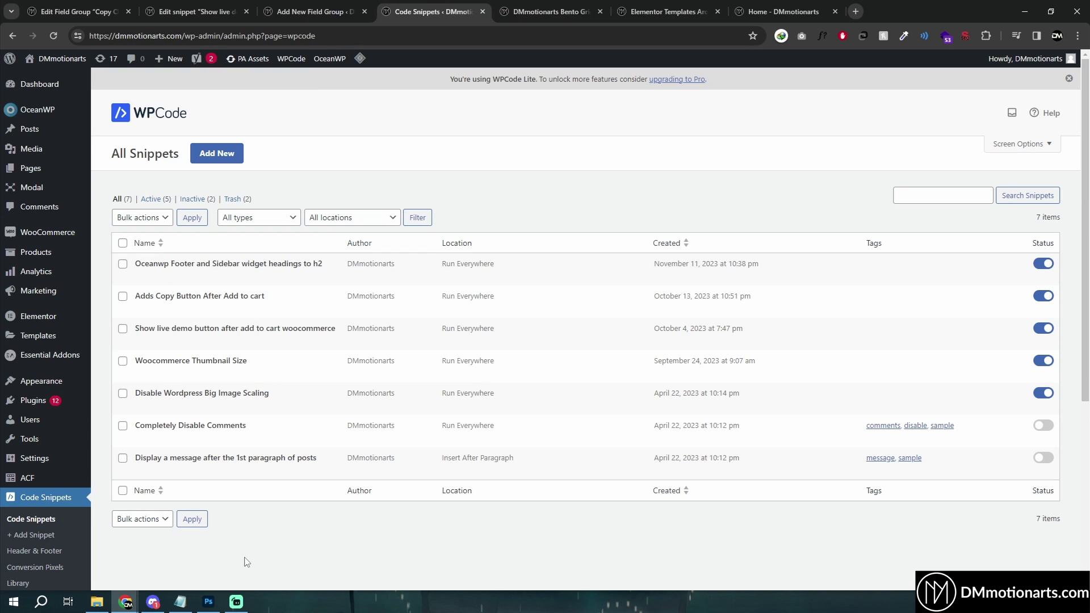
{"action": "left_click", "coordinate": [209, 601]}
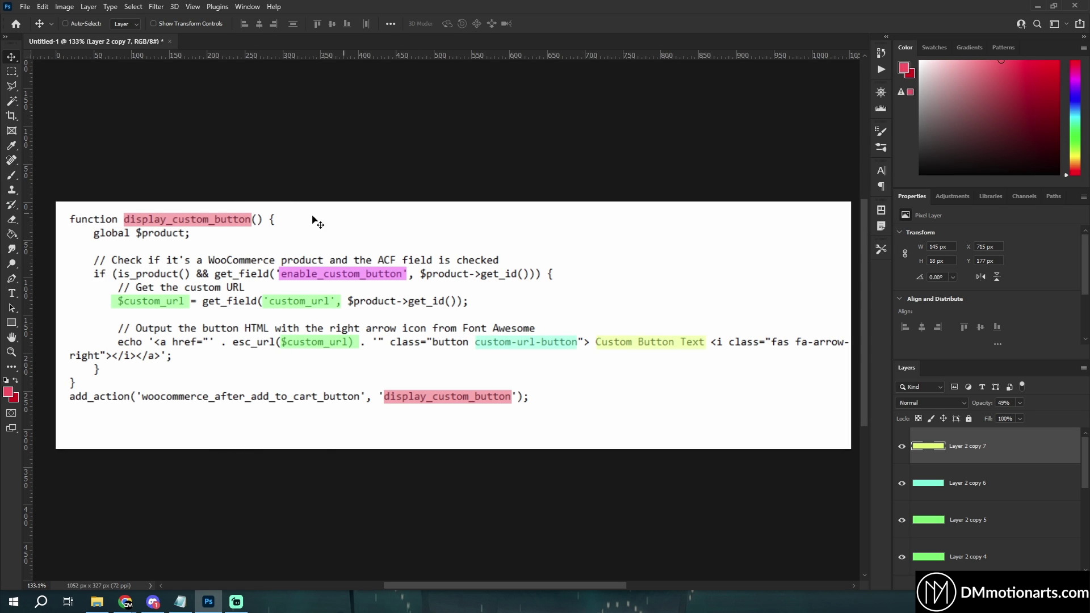
{"action": "mouse_move", "coordinate": [126, 600]}
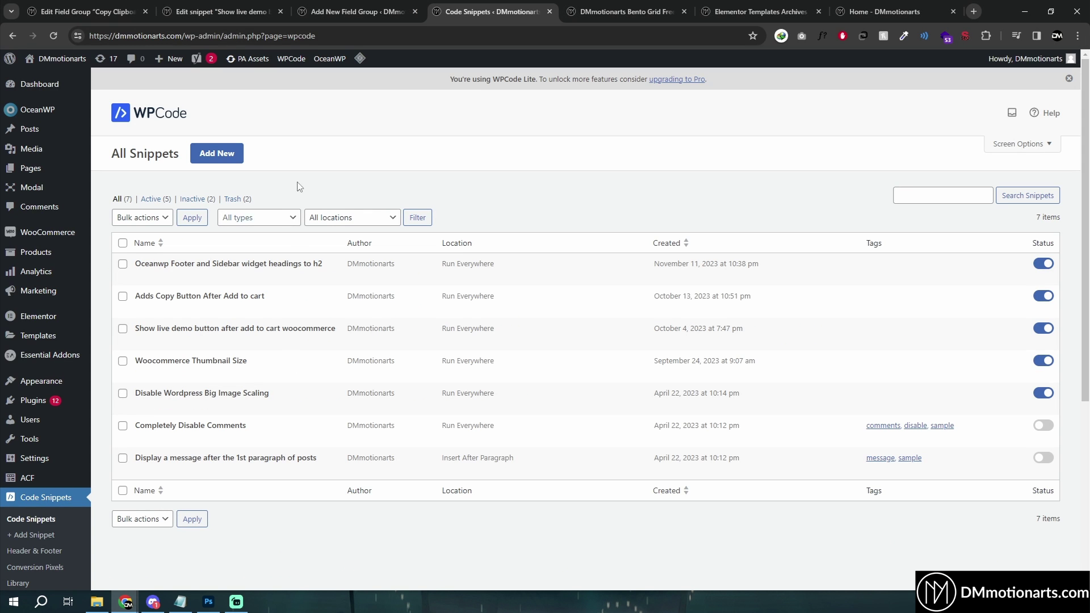
{"action": "key", "text": "ctrl+shift+Tab"}
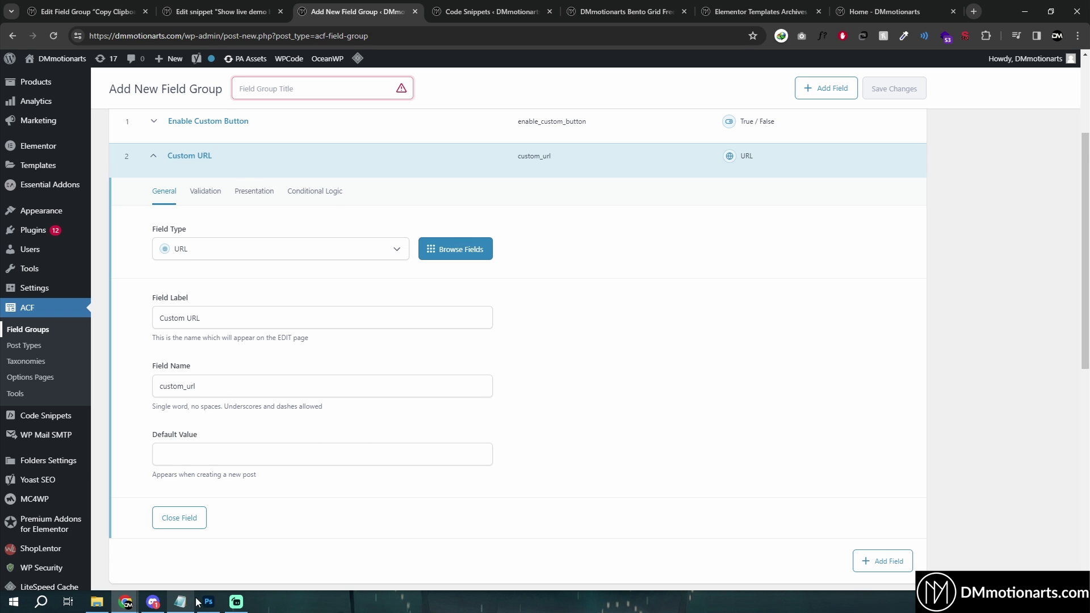
Turn on conditional logic for Custom URL, depending on Enable Custom Button being Checked.
{"action": "scroll", "coordinate": [224, 256], "scroll_direction": "down", "scroll_amount": 1}
{"action": "scroll", "coordinate": [224, 257], "scroll_direction": "up", "scroll_amount": 2}
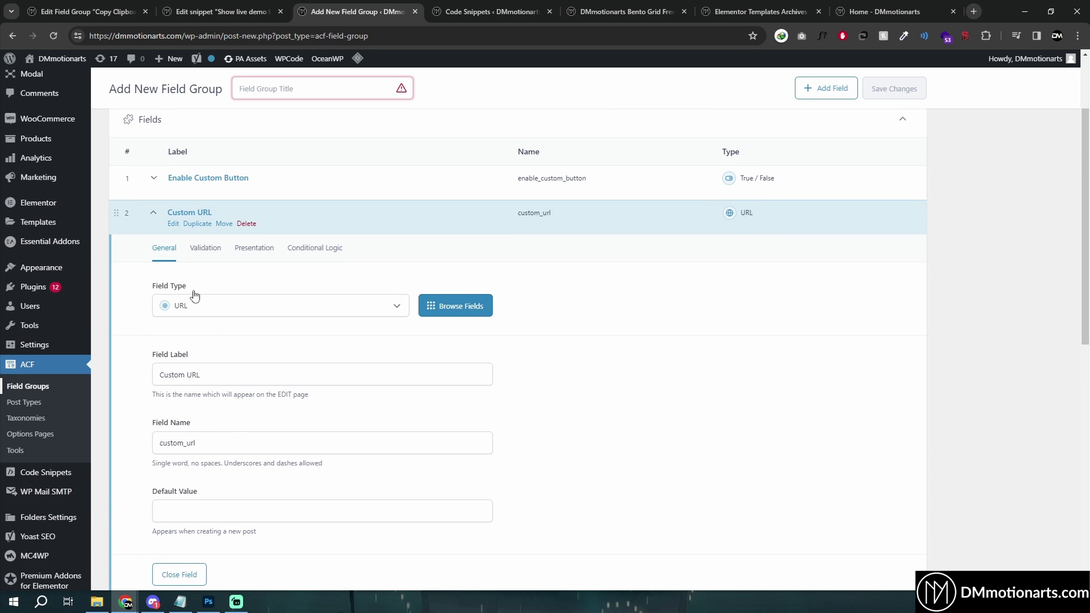
{"action": "scroll", "coordinate": [195, 295], "scroll_direction": "down", "scroll_amount": 1}
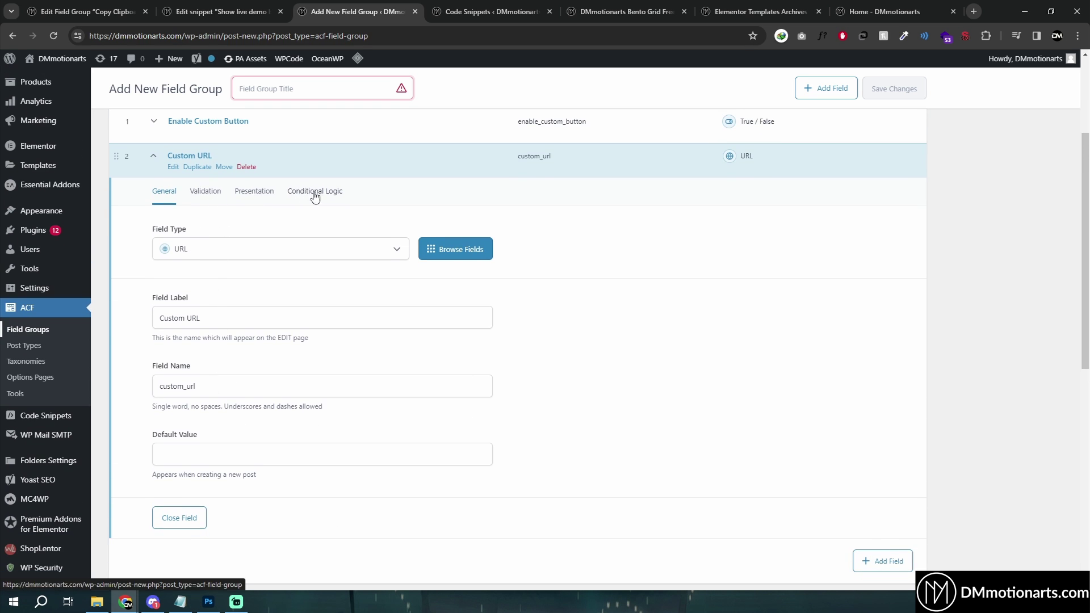
{"action": "left_click", "coordinate": [315, 192]}
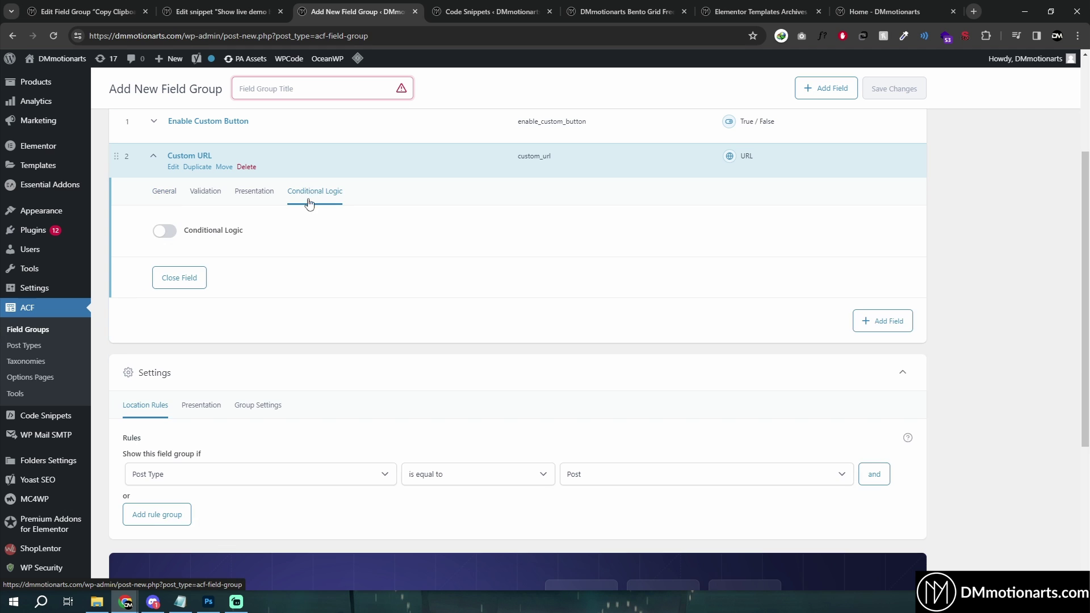
{"action": "left_click", "coordinate": [165, 231]}
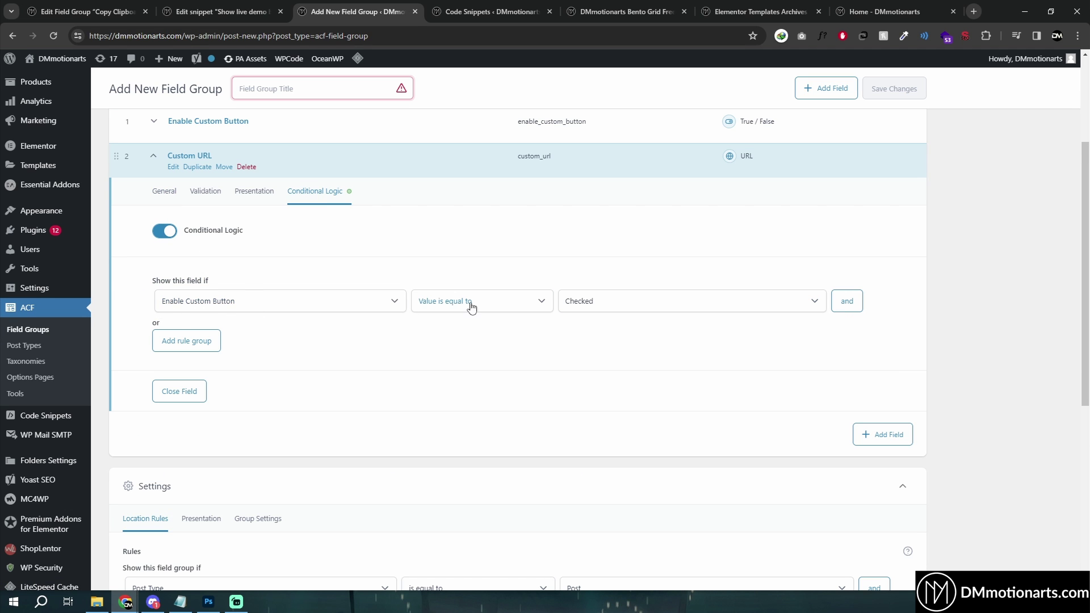
{"action": "left_click", "coordinate": [565, 305]}
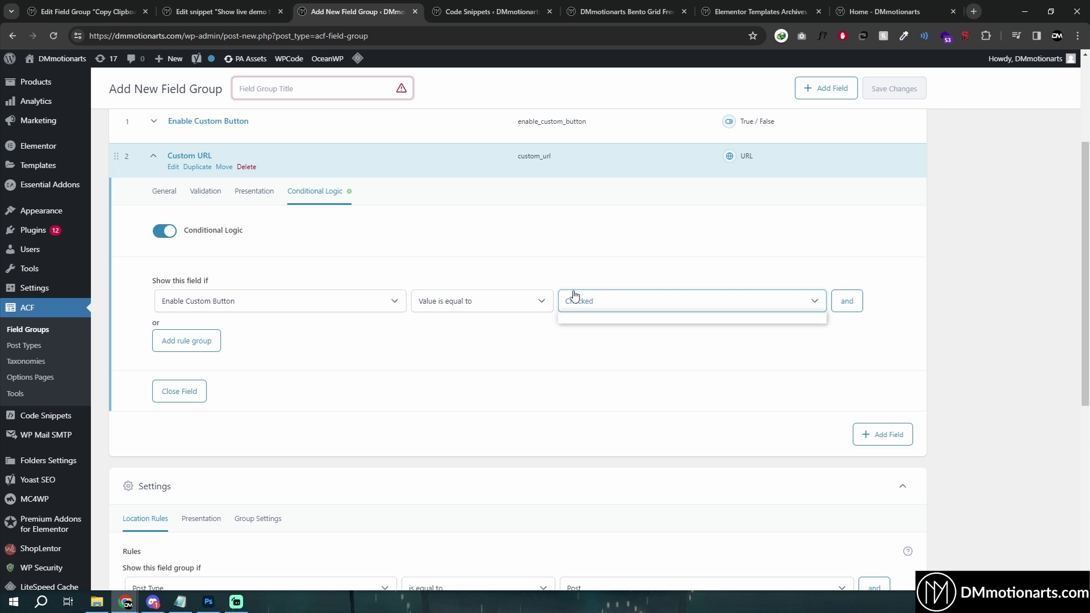
{"action": "left_click", "coordinate": [575, 298]}
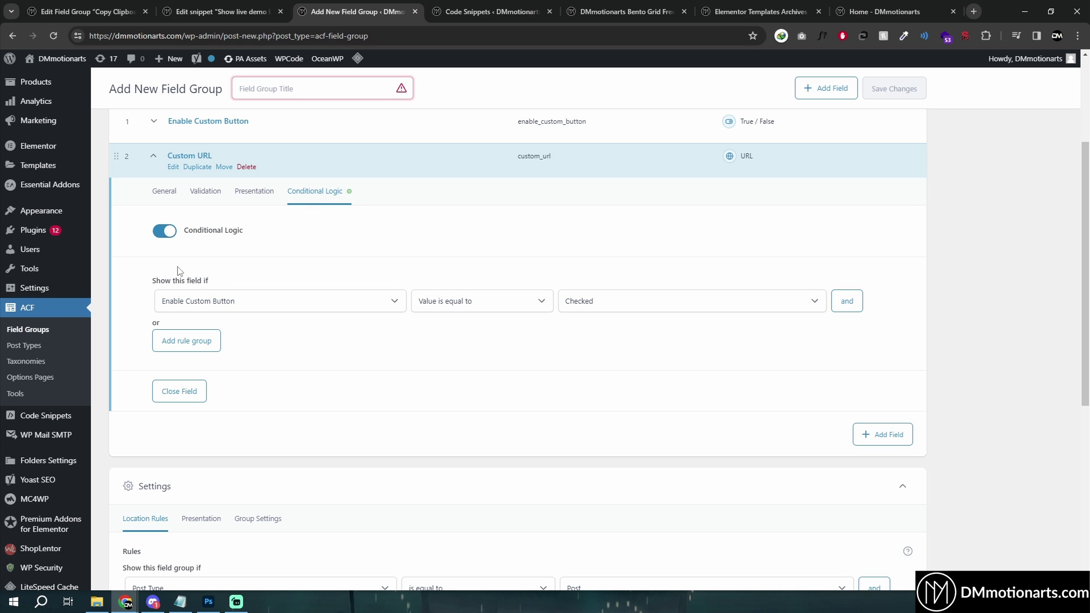
{"action": "left_click", "coordinate": [266, 302]}
{"action": "left_click", "coordinate": [205, 317]}
Confirm the rule reads Show this field if Enable Custom Button value is equal to Checked.
{"action": "scroll", "coordinate": [222, 300], "scroll_direction": "up", "scroll_amount": 1}
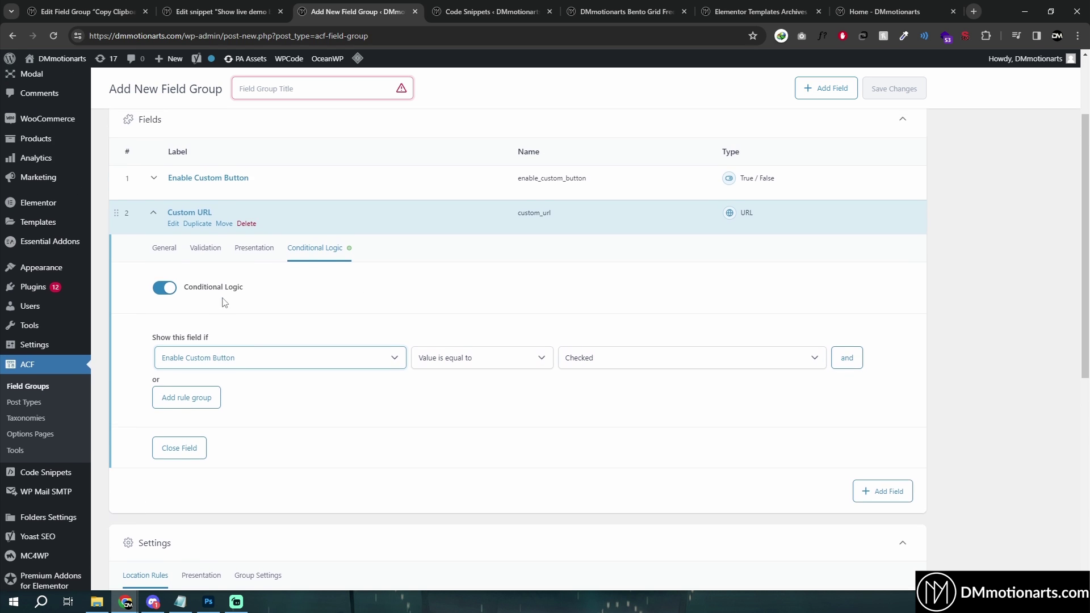
{"action": "left_click_drag", "start_coordinate": [170, 346], "coordinate": [209, 344]}
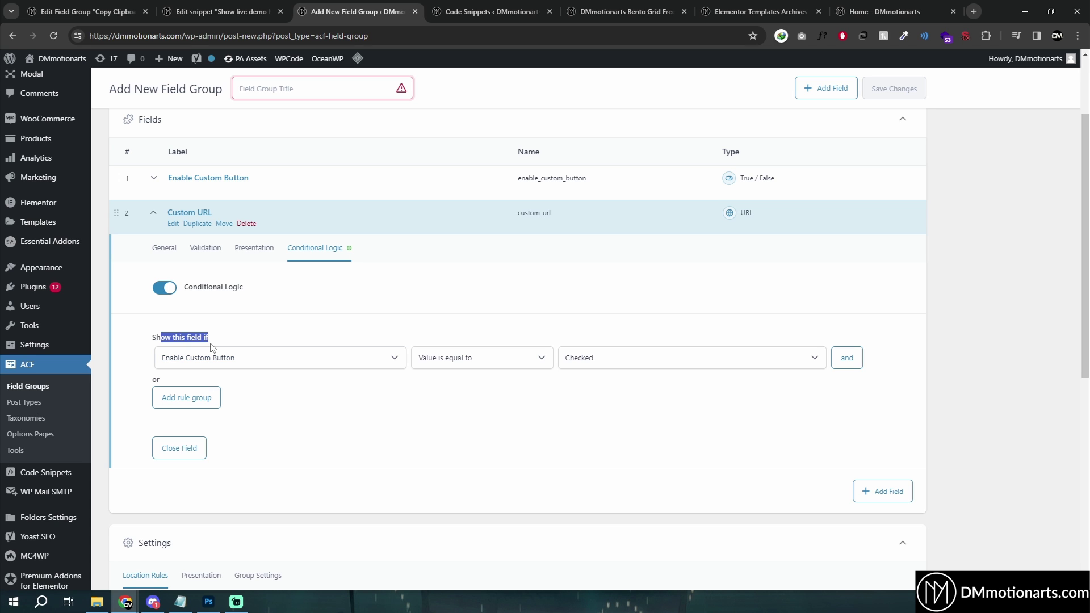
{"action": "left_click", "coordinate": [211, 348]}
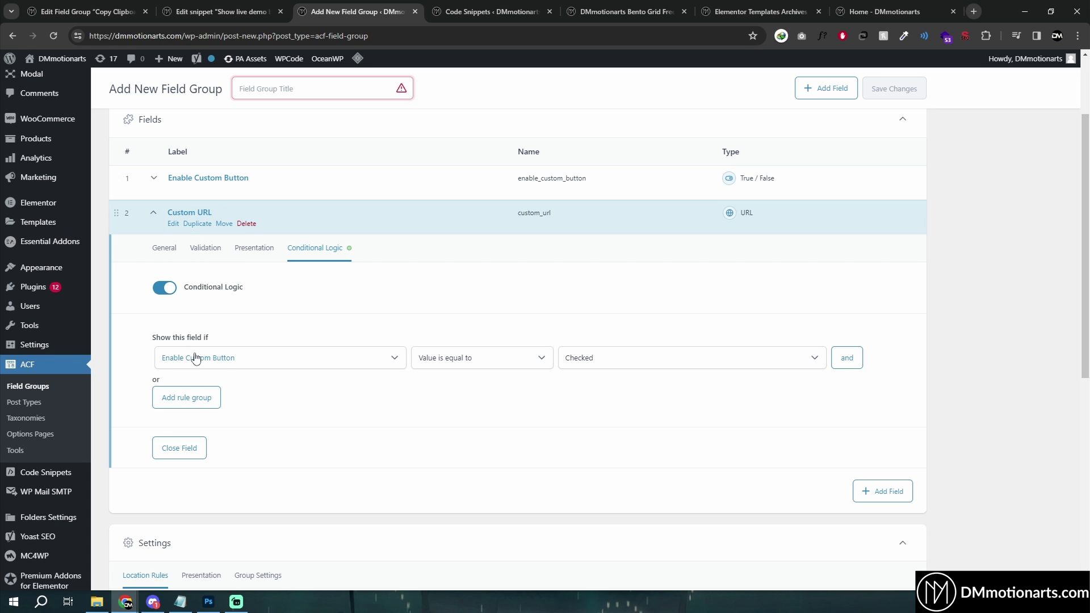
{"action": "left_click", "coordinate": [601, 365]}
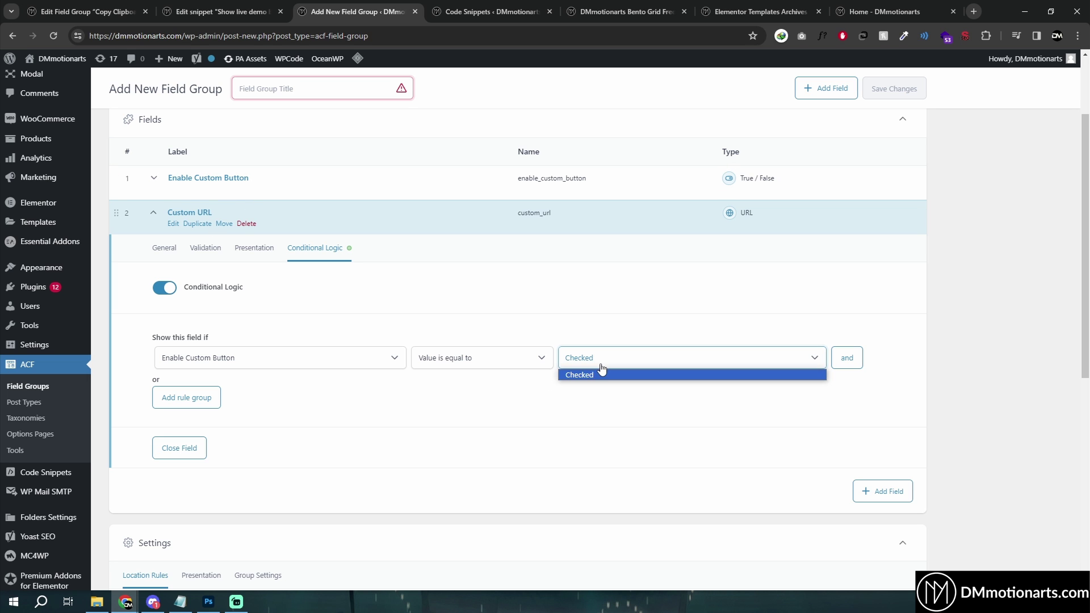
{"action": "left_click", "coordinate": [586, 376]}
{"action": "left_click", "coordinate": [500, 360]}
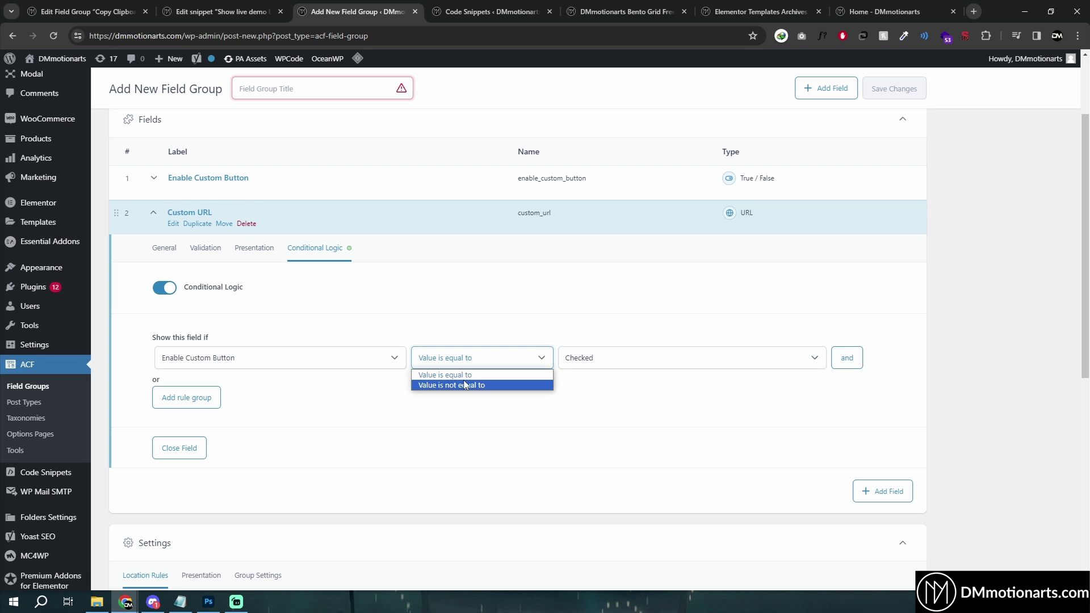
{"action": "left_click", "coordinate": [628, 356]}
{"action": "left_click", "coordinate": [503, 363]}
{"action": "left_click", "coordinate": [464, 357]}
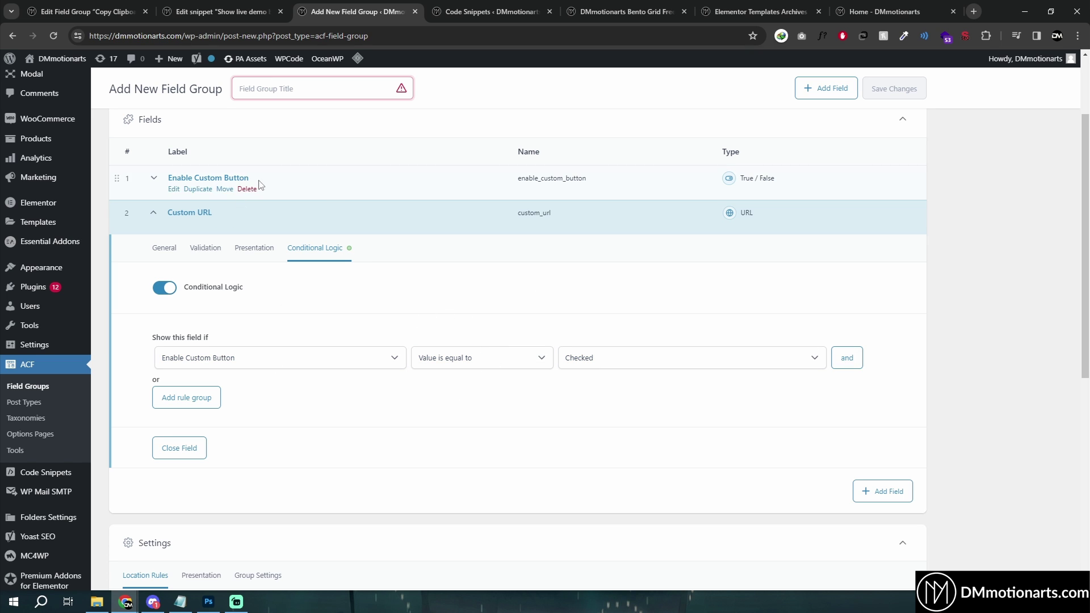
{"action": "scroll", "coordinate": [267, 380], "scroll_direction": "down", "scroll_amount": 7}
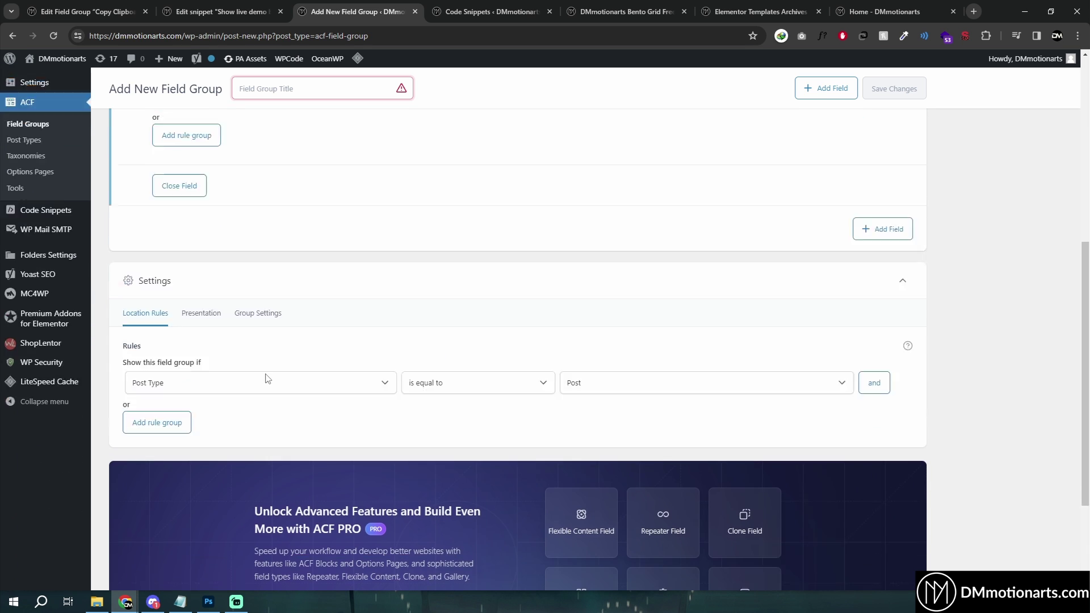
Set the field group's location rule to Post Type is equal to Product.
{"action": "left_click", "coordinate": [178, 234]}
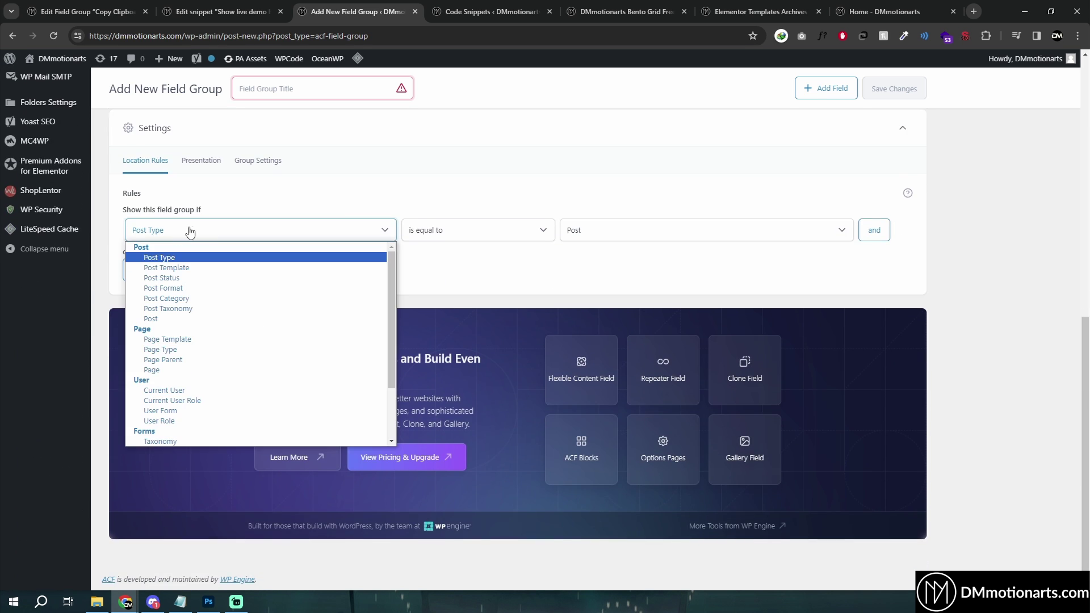
{"action": "left_click", "coordinate": [573, 232]}
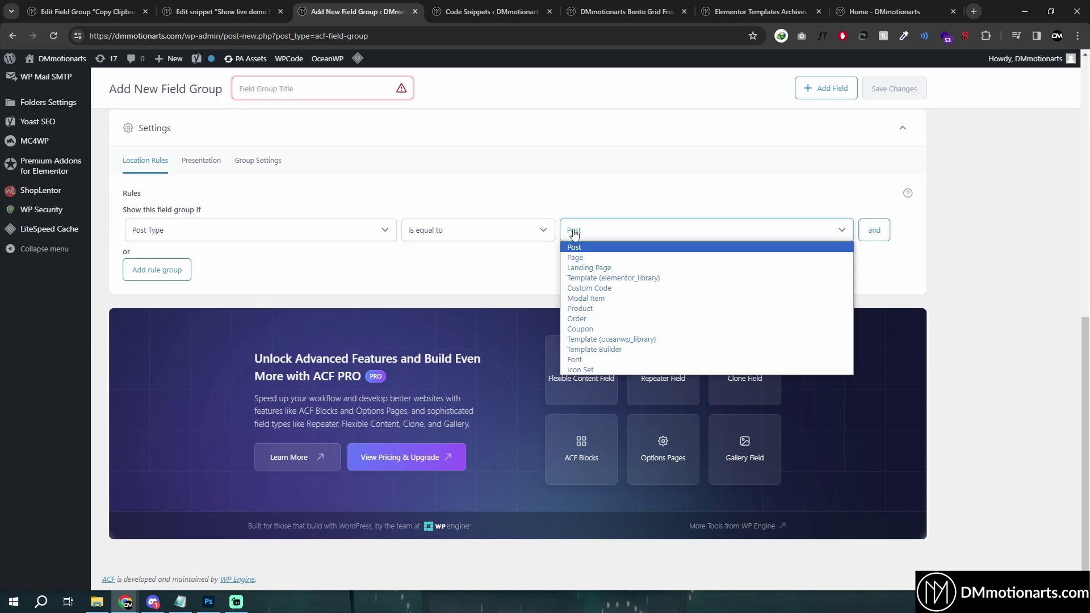
{"action": "left_click", "coordinate": [585, 309]}
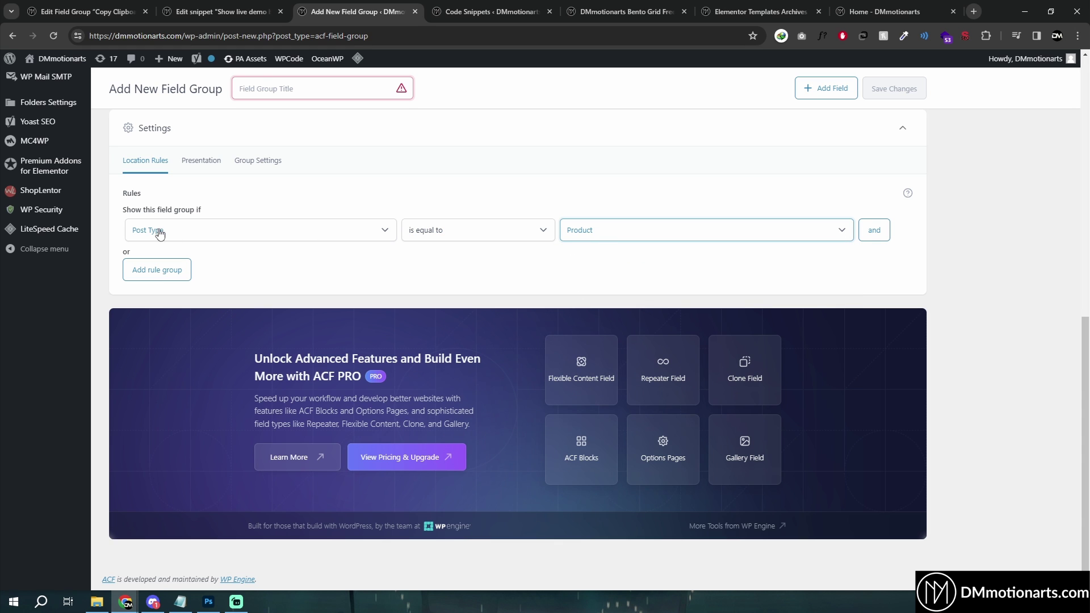
{"action": "scroll", "coordinate": [219, 225], "scroll_direction": "up", "scroll_amount": 1}
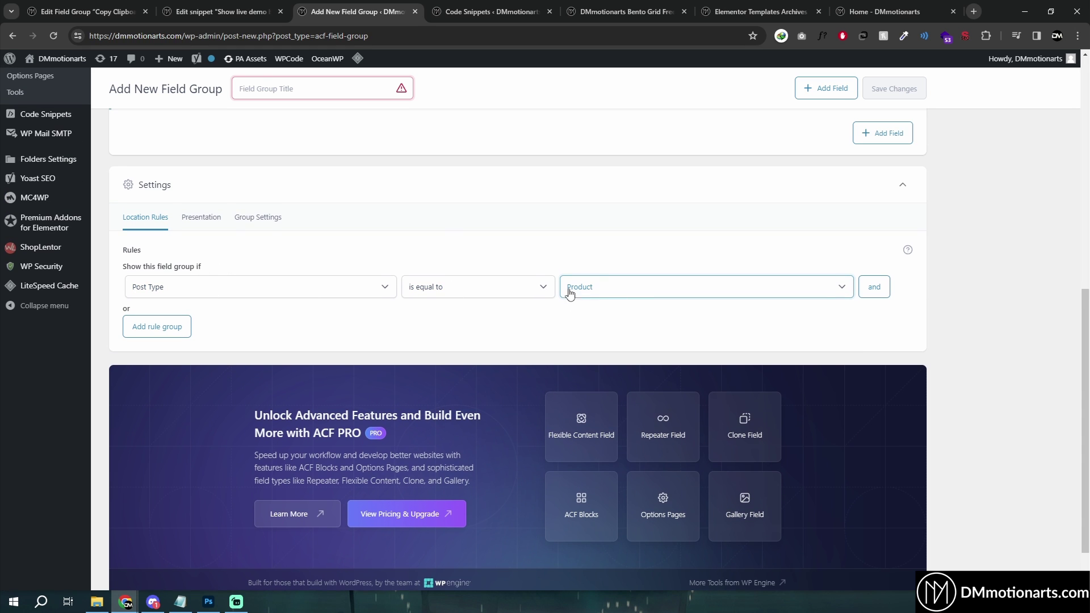
{"action": "scroll", "coordinate": [614, 352], "scroll_direction": "down", "scroll_amount": 1}
{"action": "scroll", "coordinate": [795, 462], "scroll_direction": "up", "scroll_amount": 10}
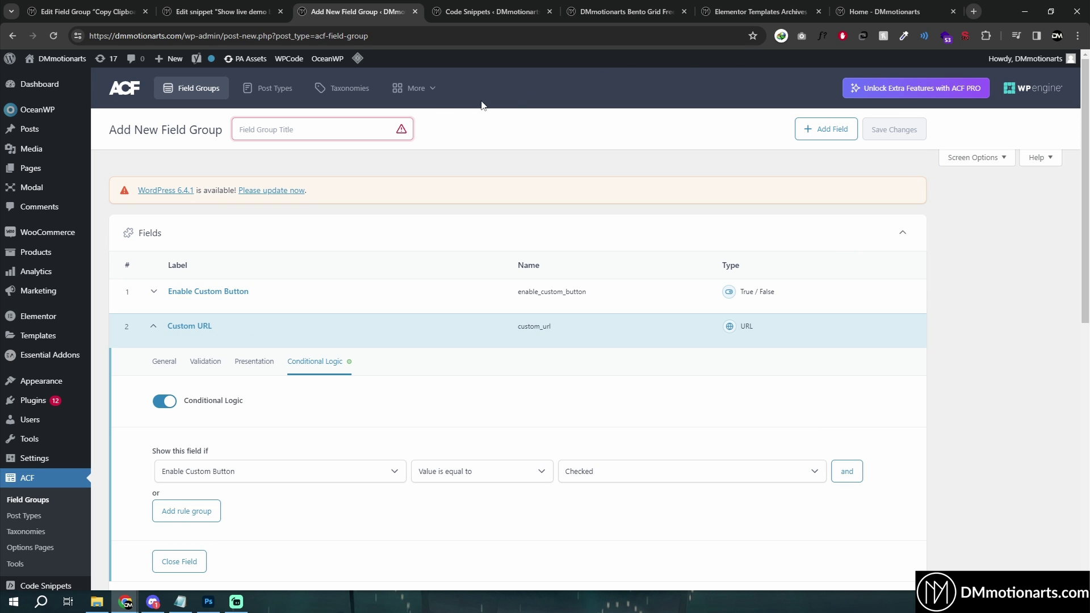
Title the group Custom URL button, save it, and open All Products in a new tab.
{"action": "left_click", "coordinate": [305, 122]}
{"action": "type", "text": "Custom URL button"}
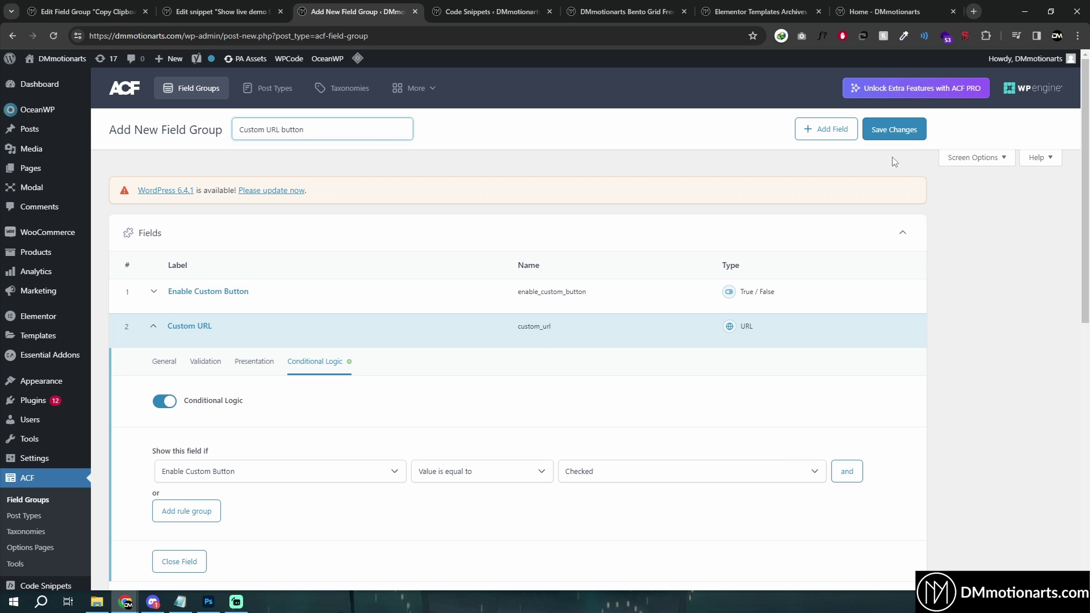
{"action": "left_click", "coordinate": [912, 132]}
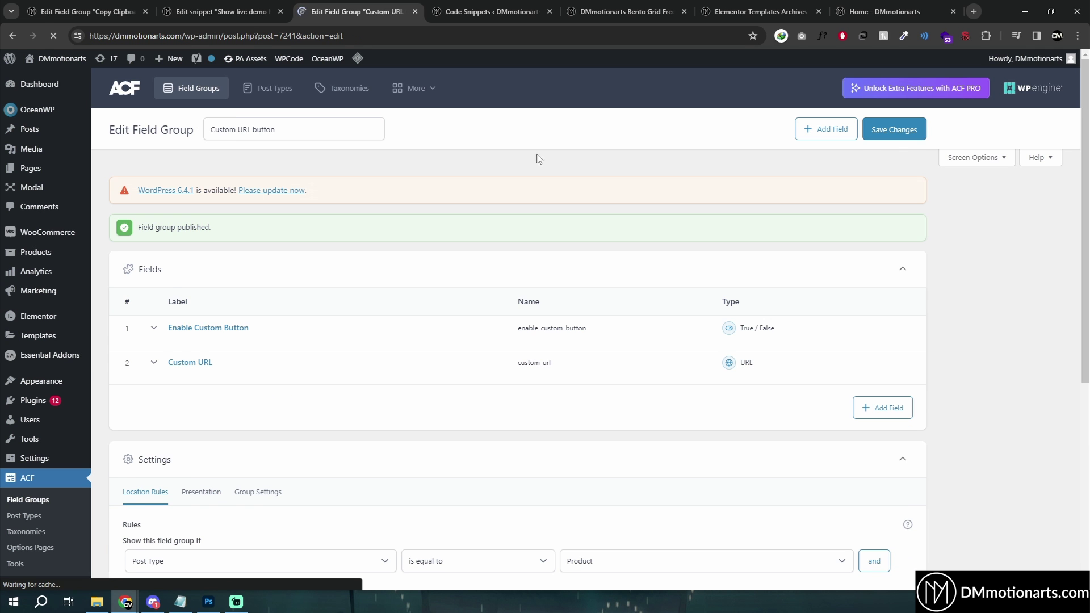
{"action": "mouse_move", "coordinate": [33, 250]}
{"action": "middle_click", "coordinate": [120, 256]}
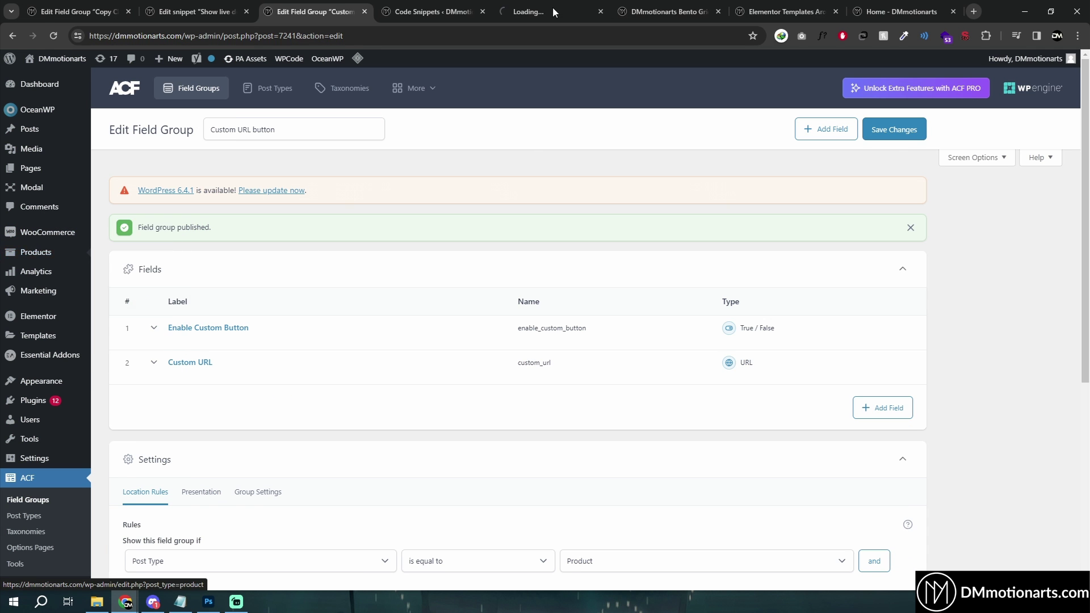
{"action": "left_click", "coordinate": [553, 7]}
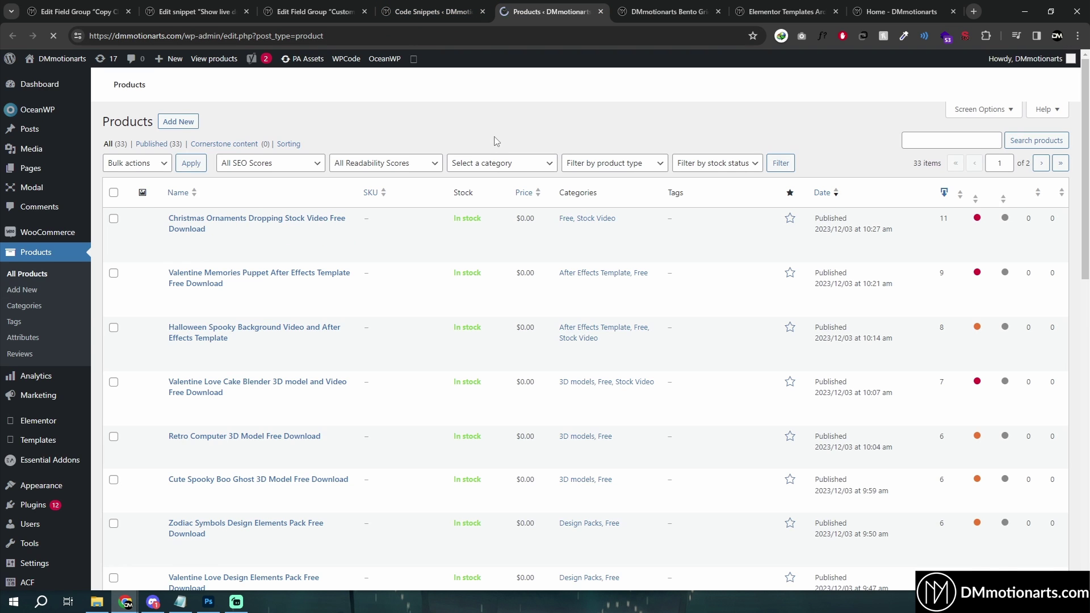
Open the Christmas Ornaments product for editing.
{"action": "mouse_move", "coordinate": [213, 234]}
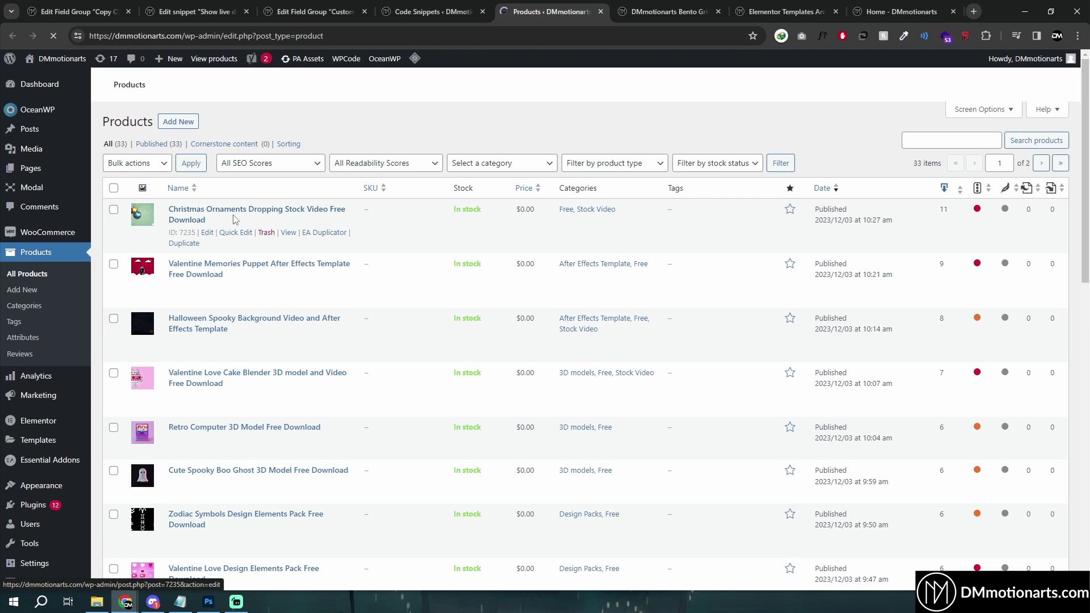
{"action": "left_click", "coordinate": [206, 234]}
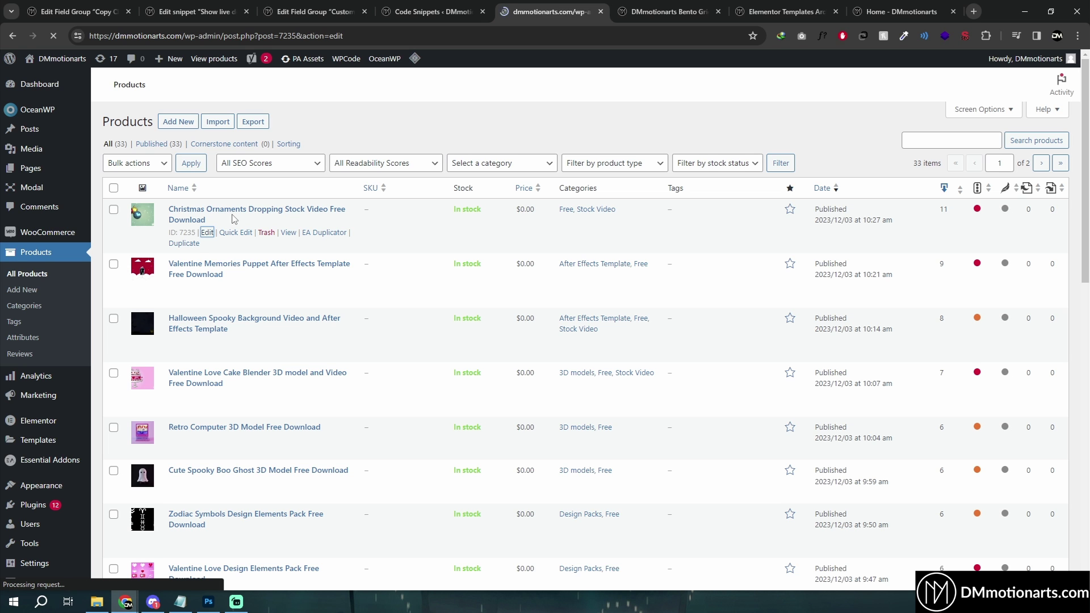
{"action": "key", "text": "ctrl+Tab"}
{"action": "key", "text": "ctrl+Tab"}
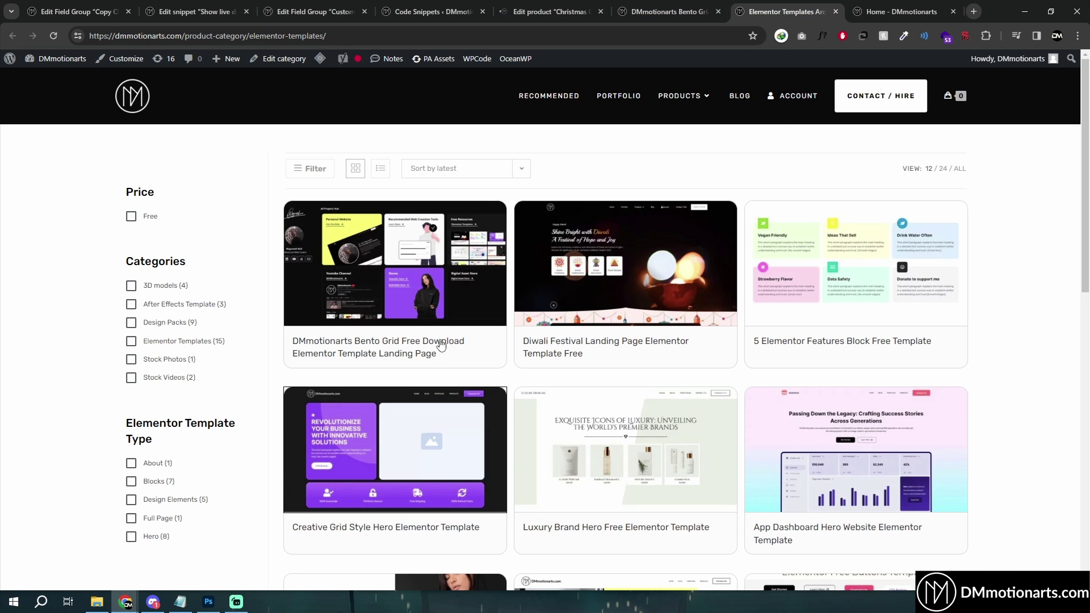
{"action": "key", "text": "ctrl+shift+Tab"}
{"action": "key", "text": "ctrl+shift+Tab"}
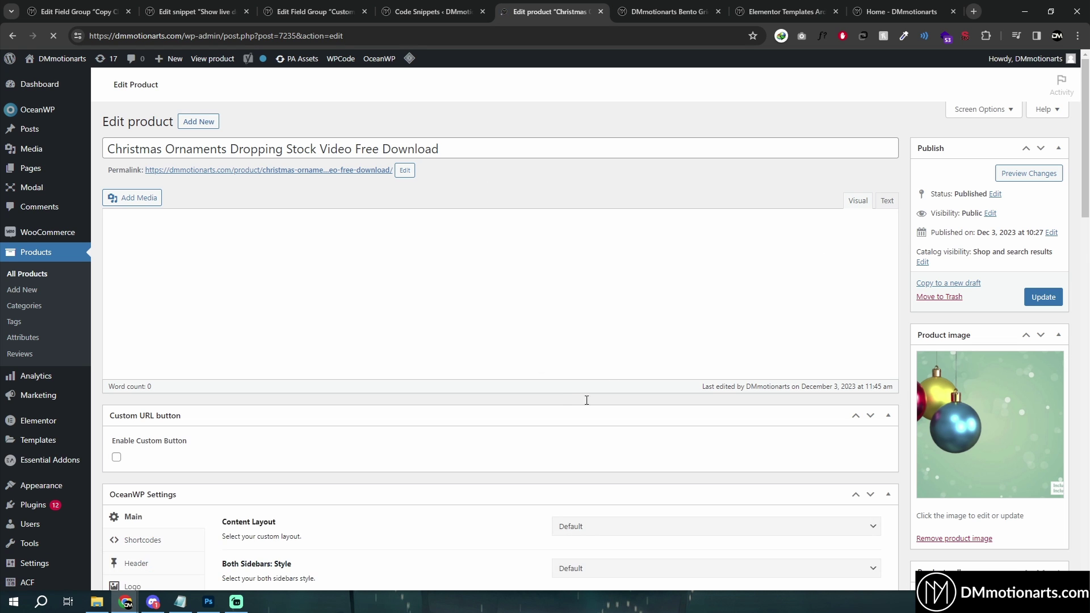
Move the Custom URL button box higher on the product edit page.
{"action": "scroll", "coordinate": [557, 400], "scroll_direction": "down", "scroll_amount": 1}
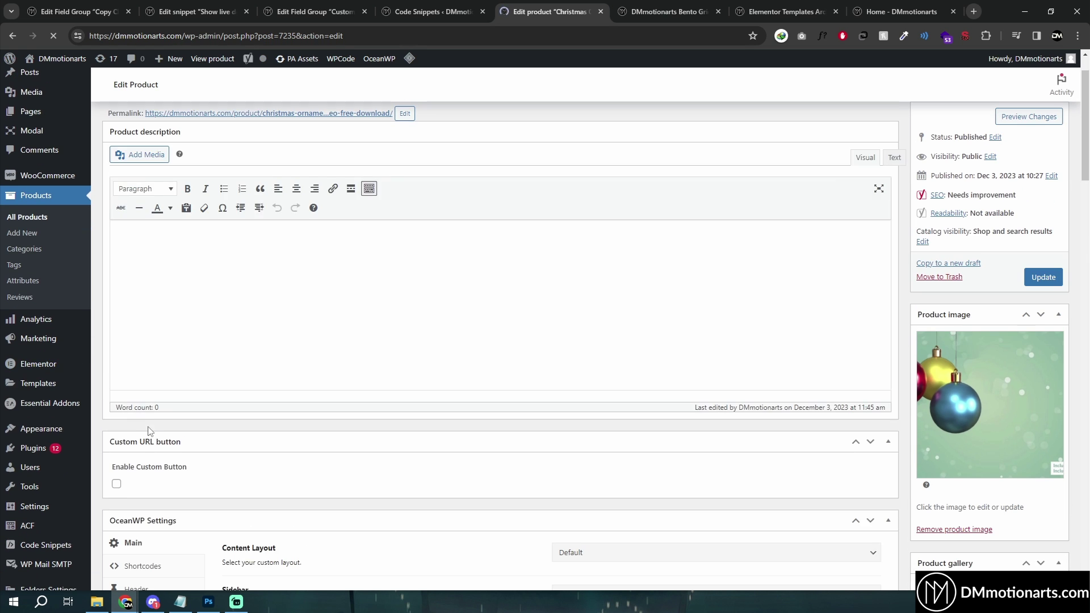
{"action": "scroll", "coordinate": [148, 409], "scroll_direction": "down", "scroll_amount": 1}
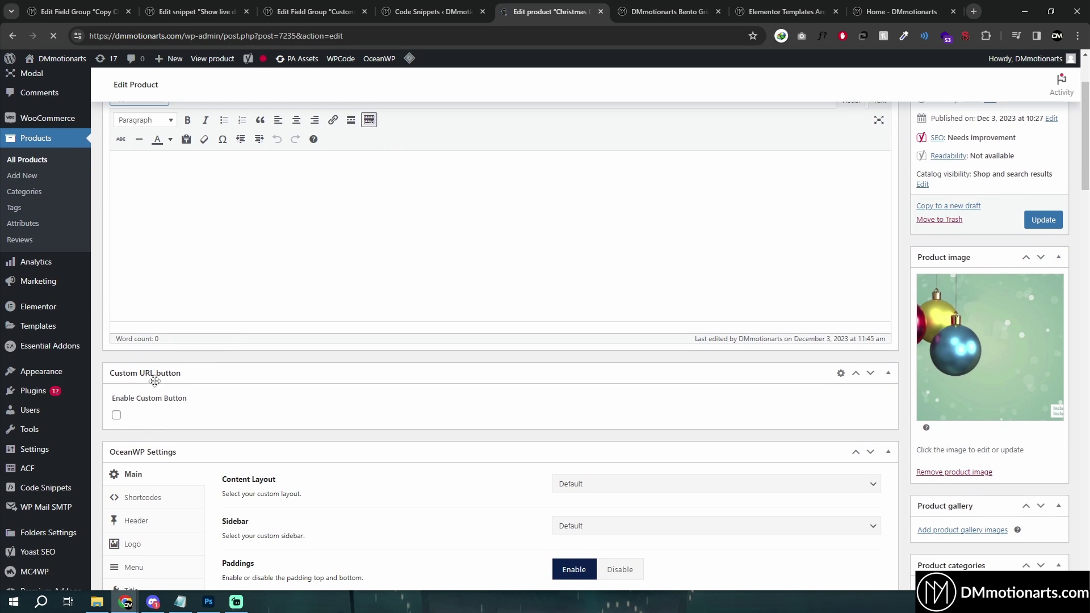
{"action": "left_click_drag", "start_coordinate": [151, 381], "coordinate": [158, 442]}
{"action": "scroll", "coordinate": [339, 413], "scroll_direction": "down", "scroll_amount": 2}
Check Enable Custom Button and place the cursor in the revealed empty Custom URL field.
{"action": "left_click", "coordinate": [117, 302]}
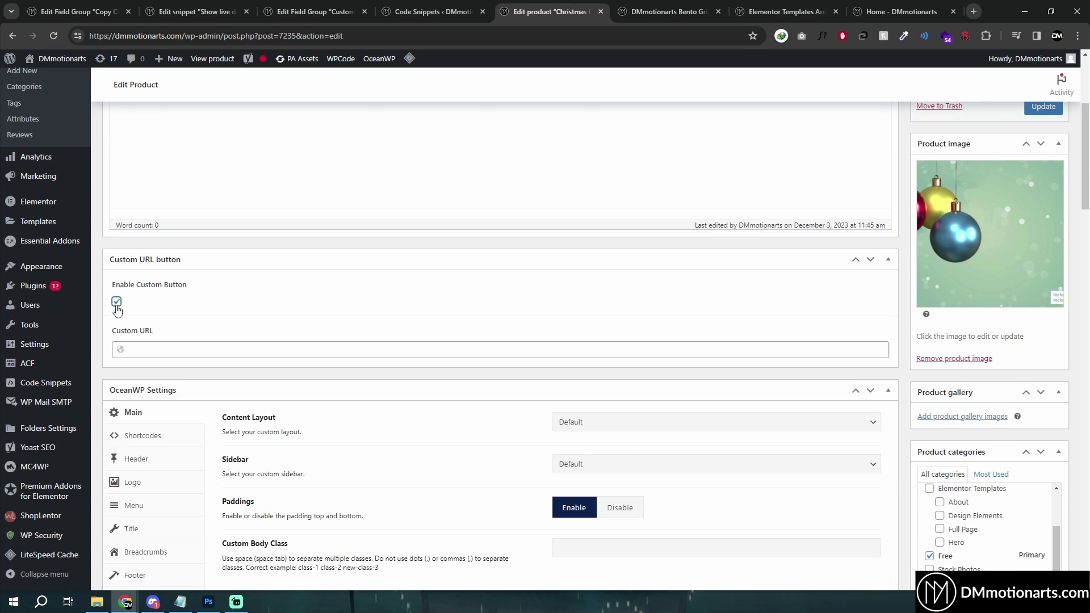
{"action": "left_click", "coordinate": [116, 301]}
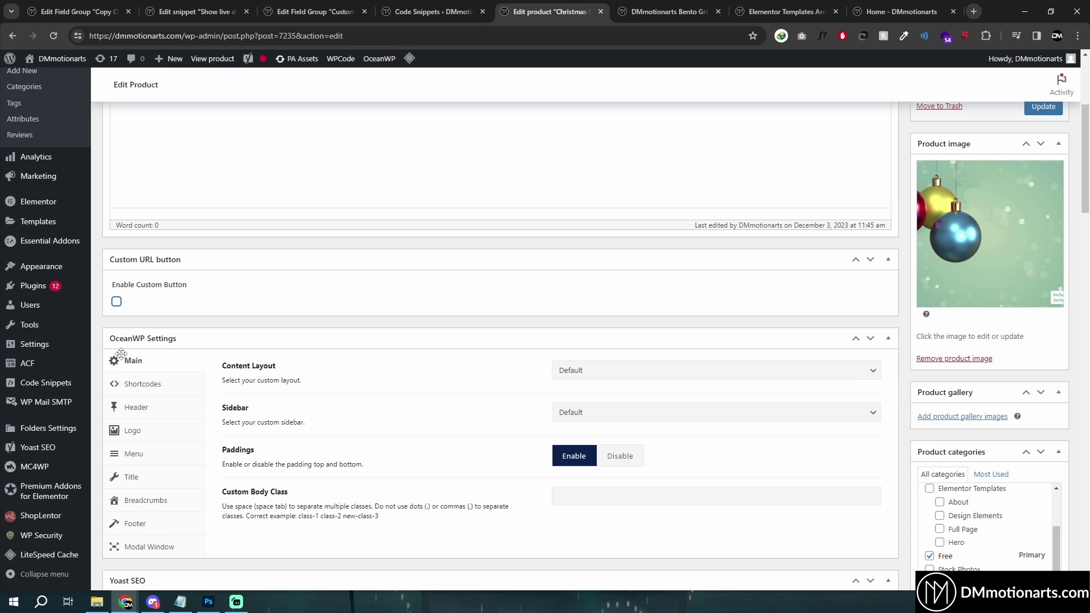
{"action": "left_click", "coordinate": [117, 302]}
{"action": "left_click", "coordinate": [116, 302]}
{"action": "left_click", "coordinate": [116, 302]}
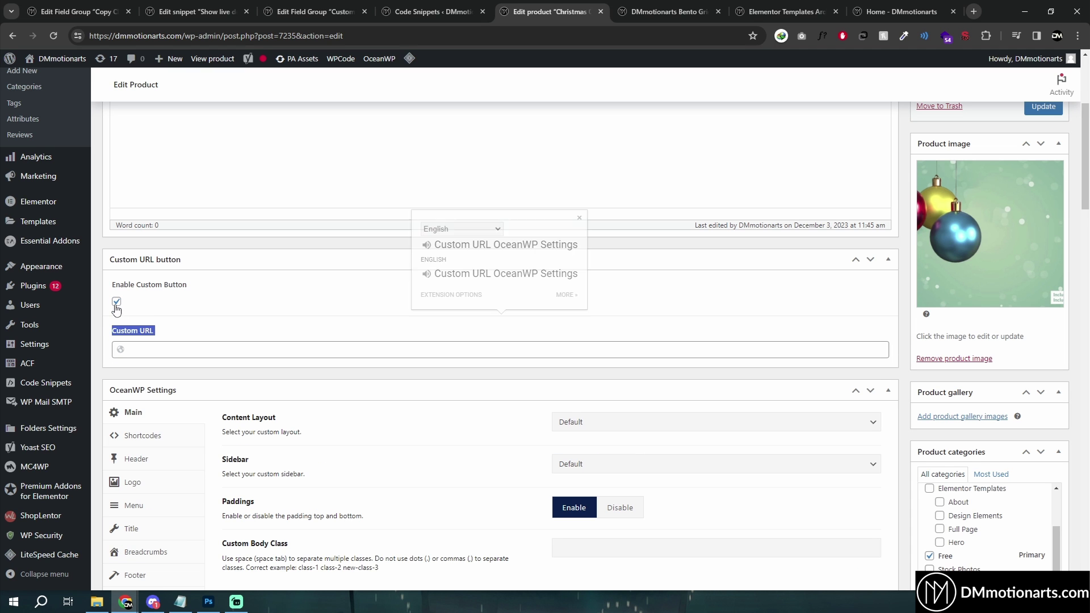
{"action": "left_click", "coordinate": [116, 302]}
{"action": "left_click", "coordinate": [117, 302]}
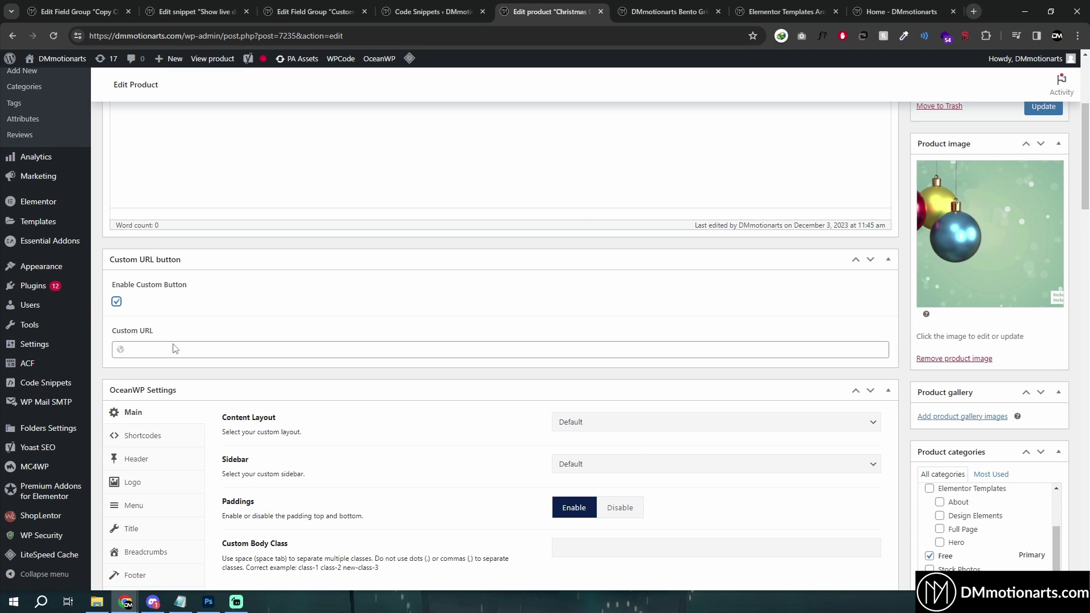
{"action": "left_click", "coordinate": [175, 348]}
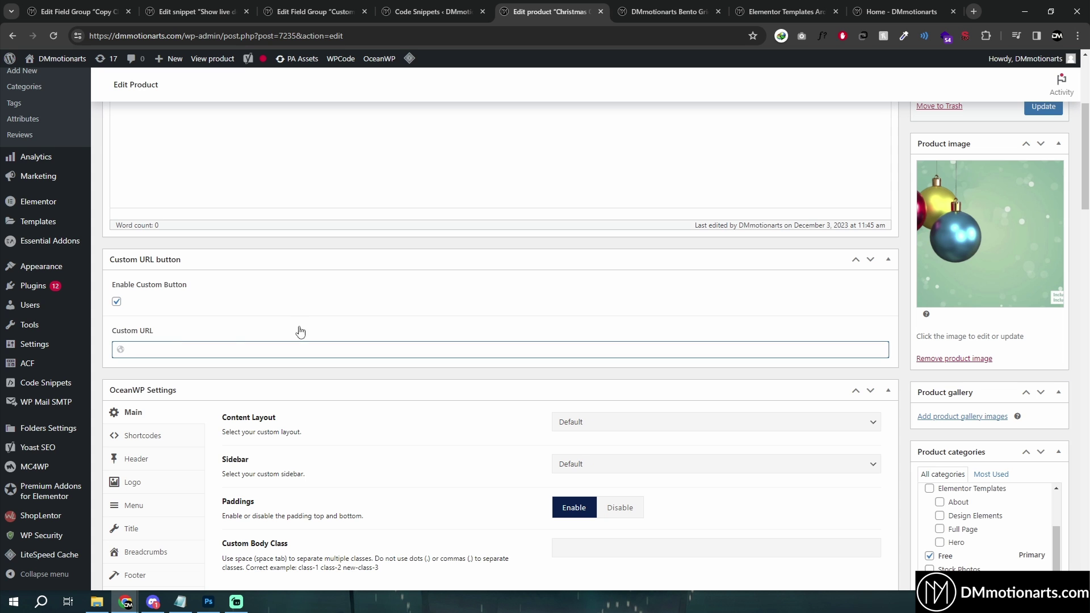
Open the glowing card animation post from the site's Blog page.
{"action": "left_click", "coordinate": [902, 11]}
{"action": "left_click", "coordinate": [739, 96]}
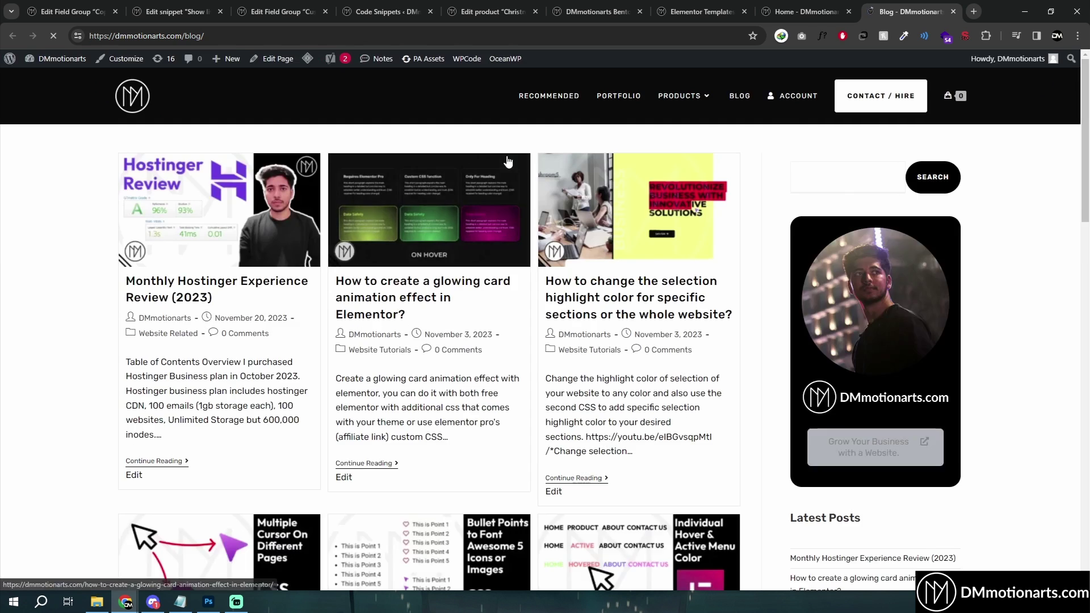
{"action": "left_click", "coordinate": [426, 239]}
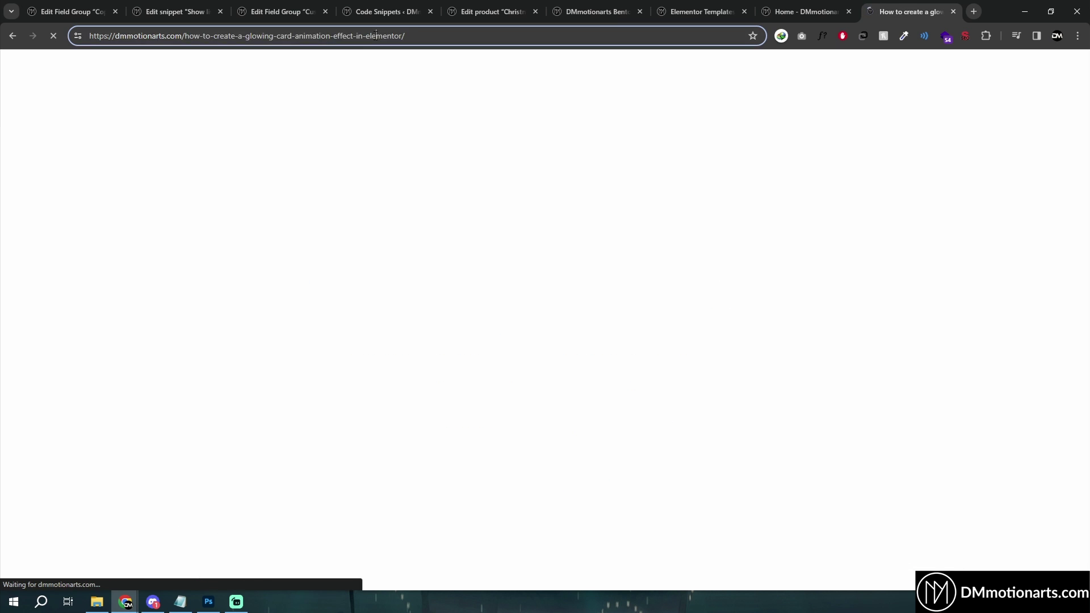
Copy the glowing card post's URL from the address bar.
{"action": "right_click", "coordinate": [343, 36]}
{"action": "key", "text": "ctrl+c"}
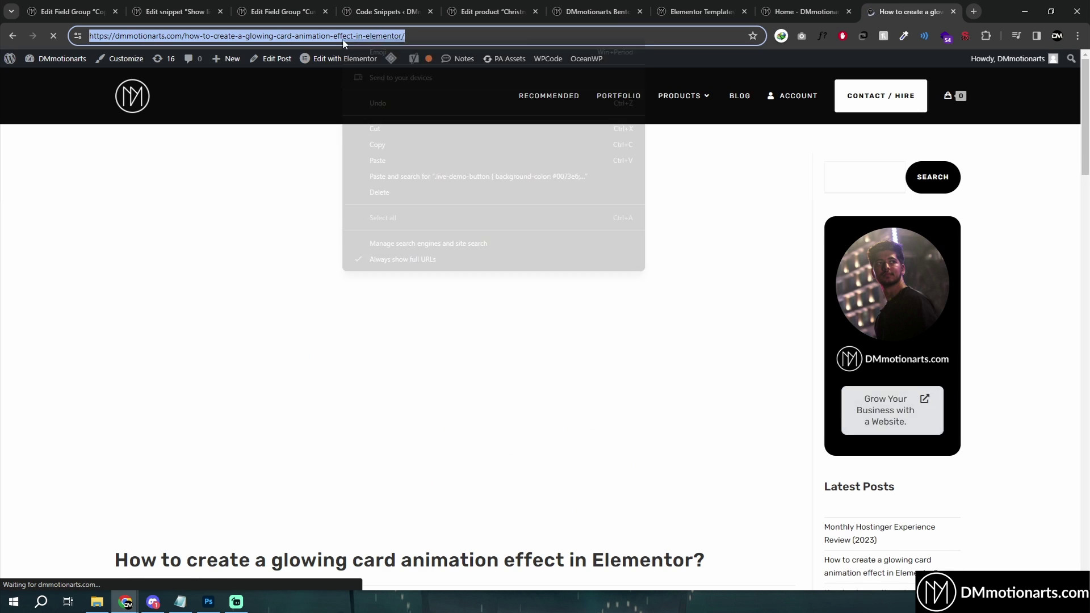
{"action": "left_click", "coordinate": [392, 144]}
{"action": "right_click", "coordinate": [318, 36]}
{"action": "left_click", "coordinate": [347, 145]}
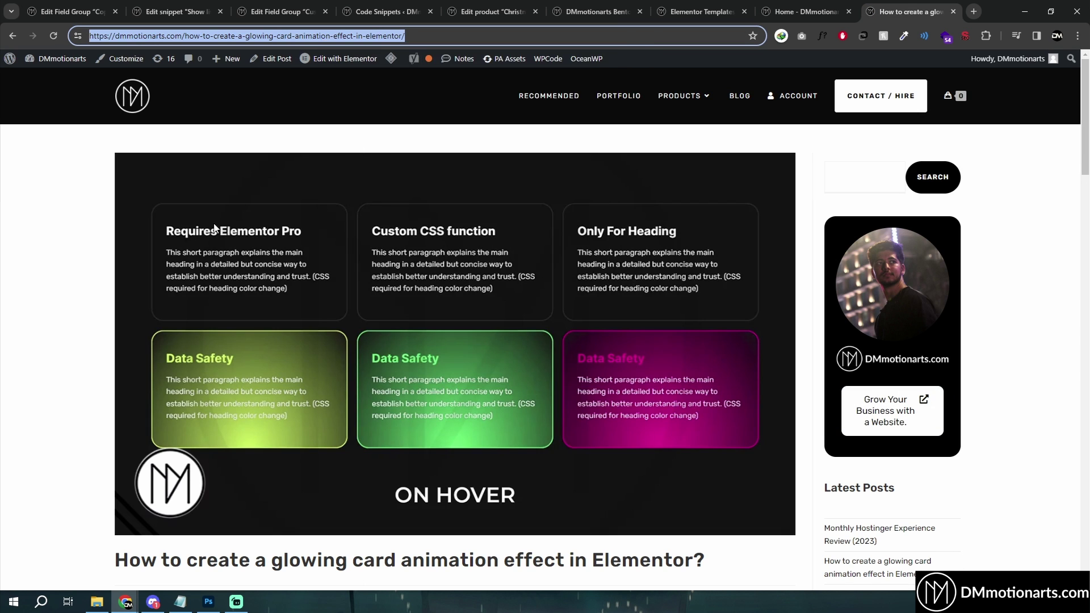
{"action": "scroll", "coordinate": [239, 348], "scroll_direction": "down", "scroll_amount": 1}
{"action": "scroll", "coordinate": [240, 349], "scroll_direction": "down", "scroll_amount": 12}
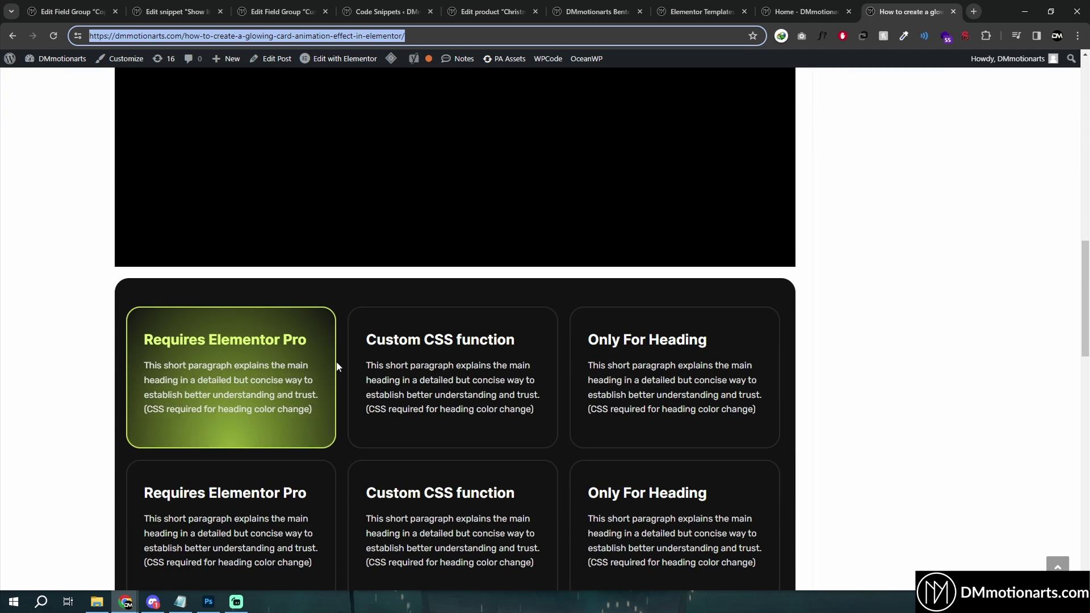
{"action": "scroll", "coordinate": [832, 397], "scroll_direction": "down", "scroll_amount": 15}
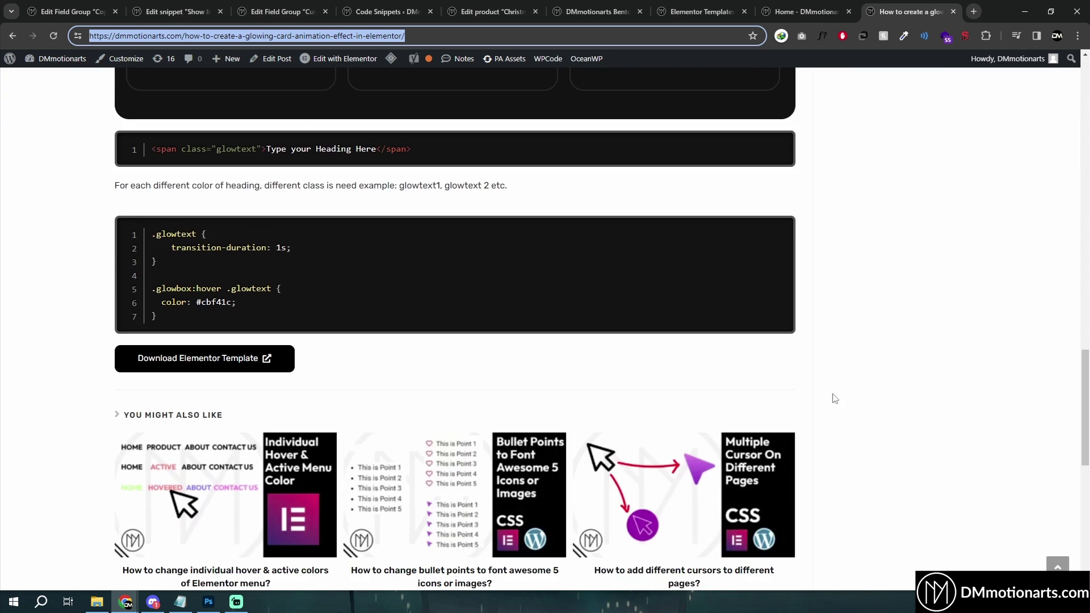
Close the post tab and return to the Edit product tab.
{"action": "left_click", "coordinate": [953, 11]}
{"action": "left_click", "coordinate": [783, 11]}
{"action": "left_click", "coordinate": [670, 11]}
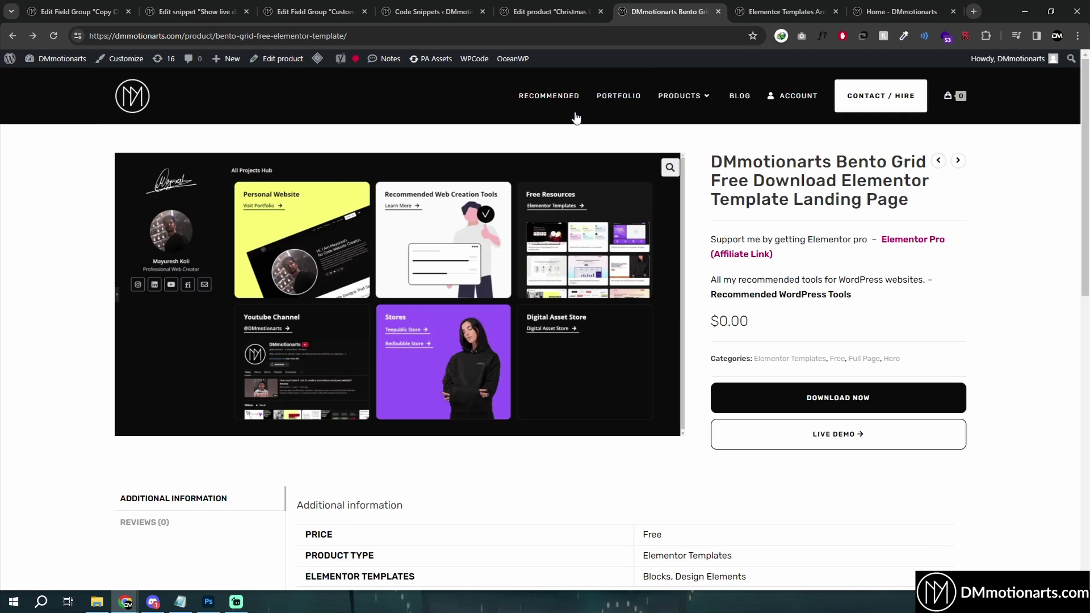
{"action": "left_click", "coordinate": [569, 12]}
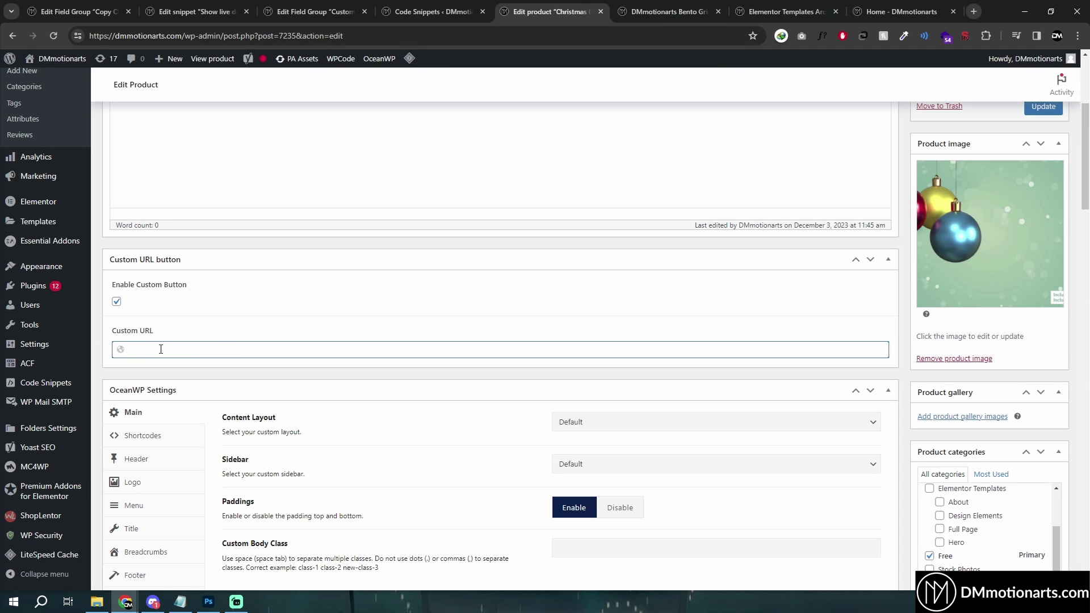
Paste the glowing card post URL into Custom URL and update the product.
{"action": "key", "text": "ctrl+v"}
{"action": "scroll", "coordinate": [489, 370], "scroll_direction": "up", "scroll_amount": 4}
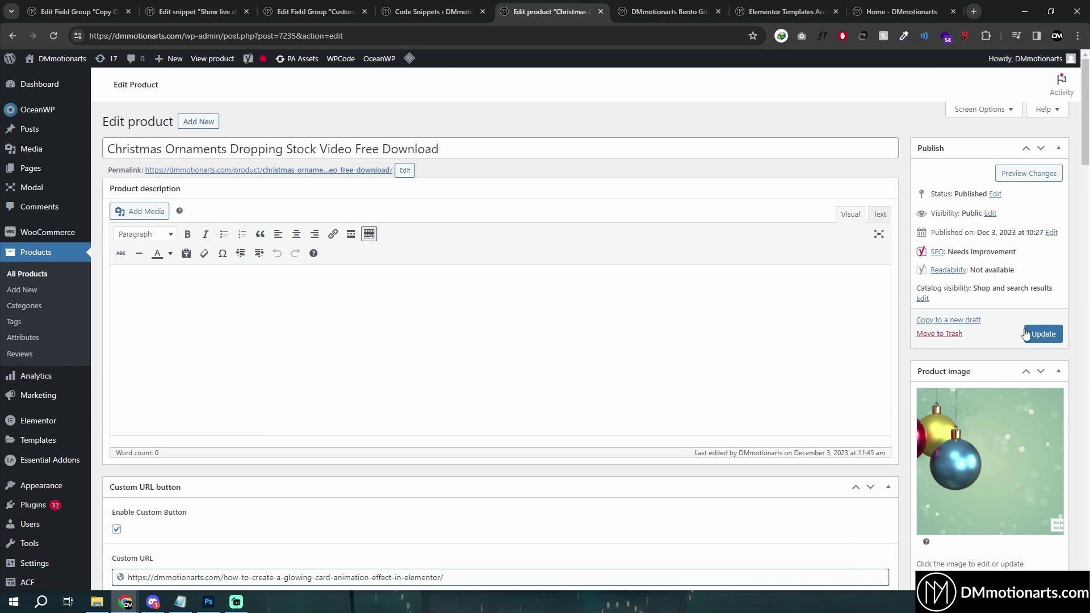
{"action": "left_click", "coordinate": [1041, 334]}
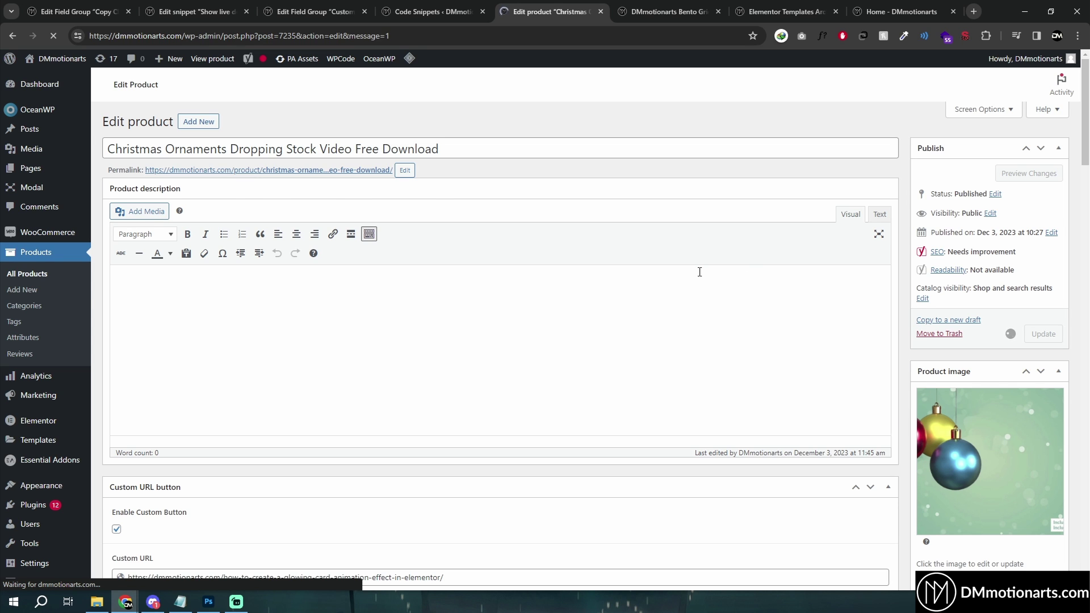
View the updated Christmas Ornaments product page, then switch to the WPCode snippets list.
{"action": "left_click", "coordinate": [196, 154]}
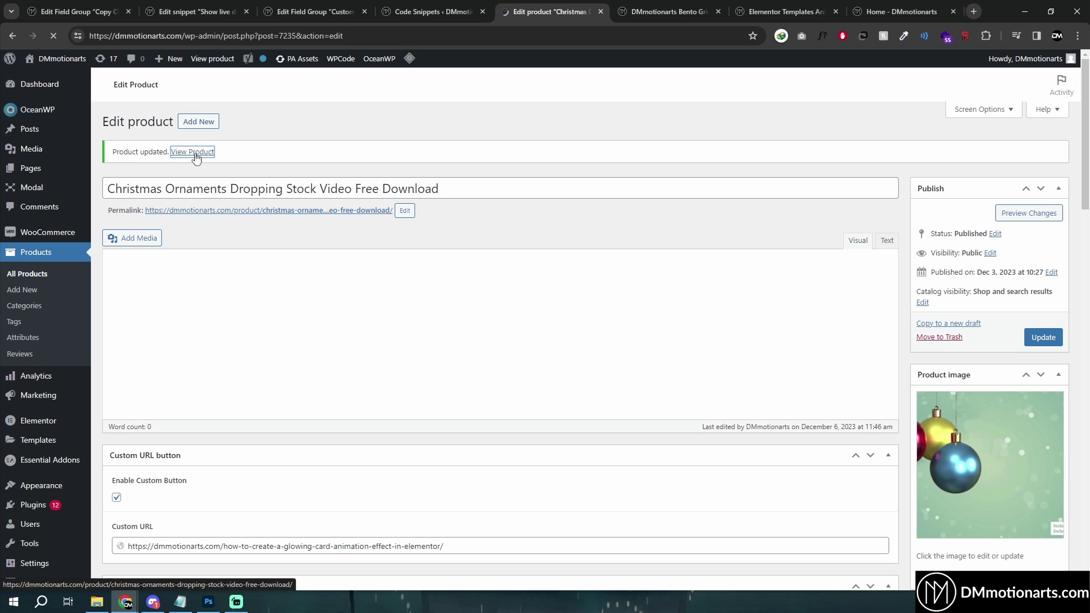
{"action": "left_click", "coordinate": [587, 4]}
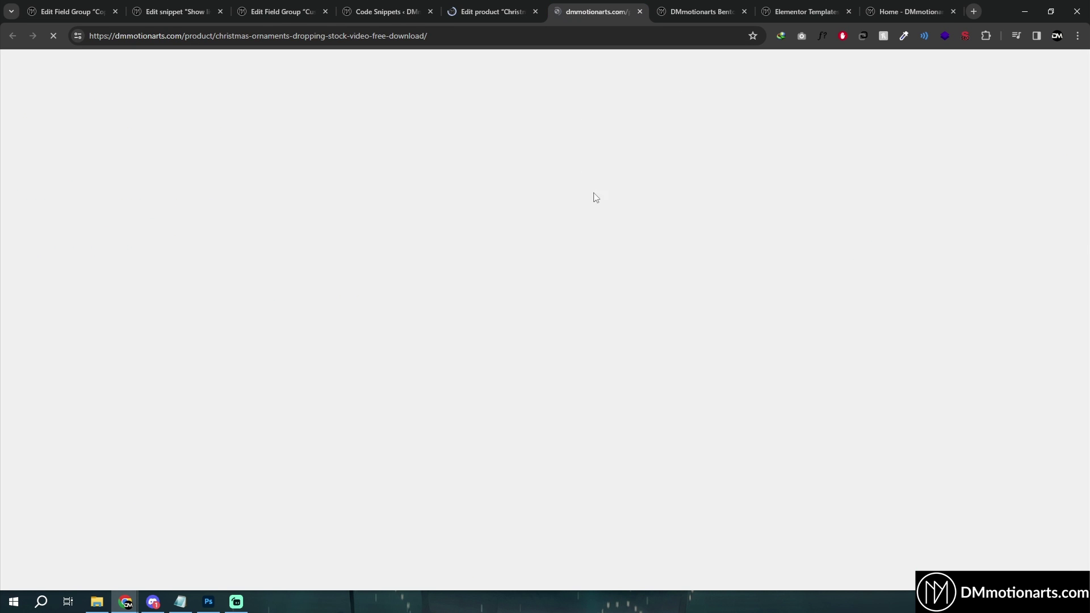
{"action": "scroll", "coordinate": [761, 372], "scroll_direction": "down", "scroll_amount": 3}
{"action": "scroll", "coordinate": [761, 372], "scroll_direction": "down", "scroll_amount": 2}
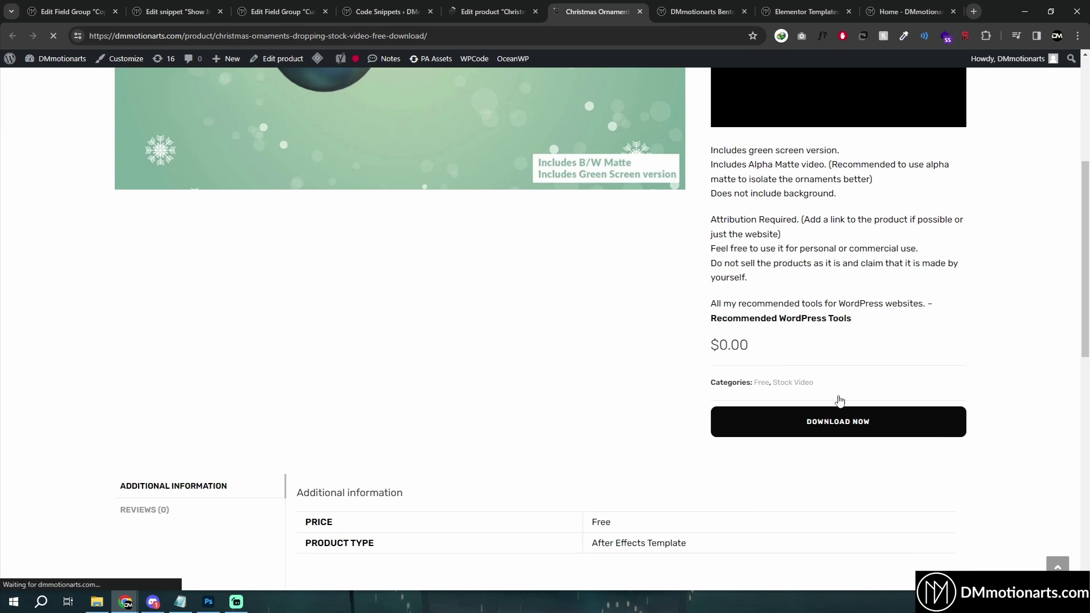
{"action": "scroll", "coordinate": [875, 460], "scroll_direction": "up", "scroll_amount": 6}
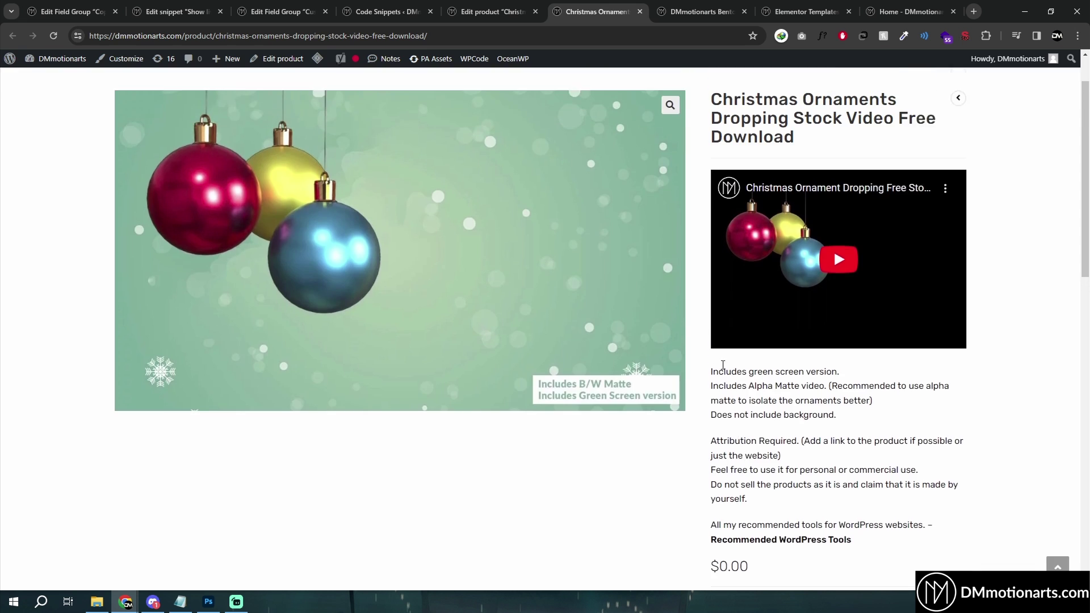
{"action": "left_click", "coordinate": [368, 5]}
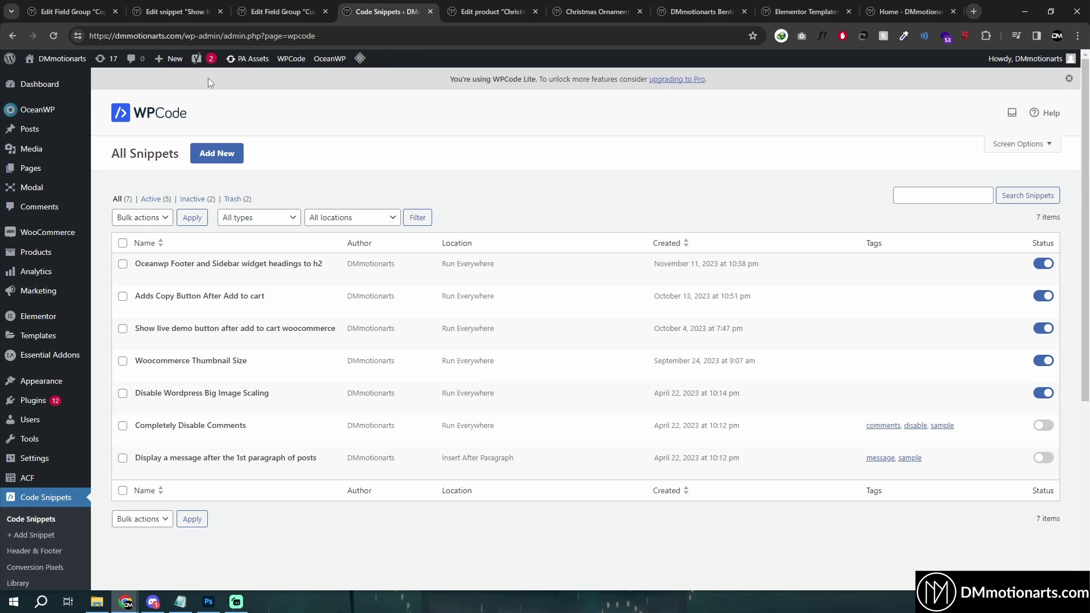
Copy the PHP button function from Notepad and start a blank WPCode custom snippet.
{"action": "left_click", "coordinate": [234, 157]}
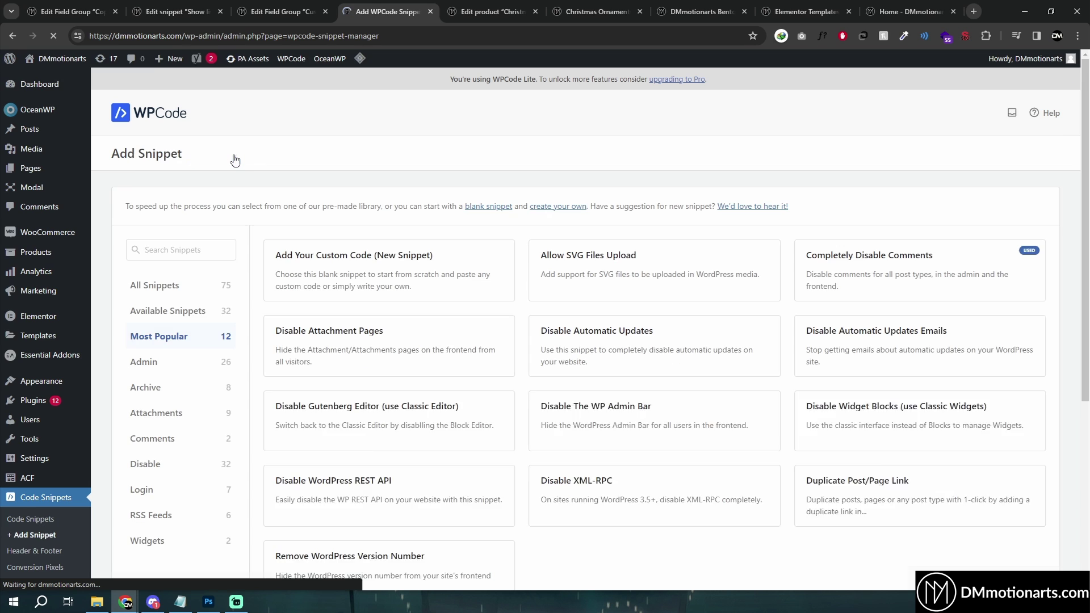
{"action": "left_click", "coordinate": [180, 602]}
{"action": "left_click", "coordinate": [536, 365]}
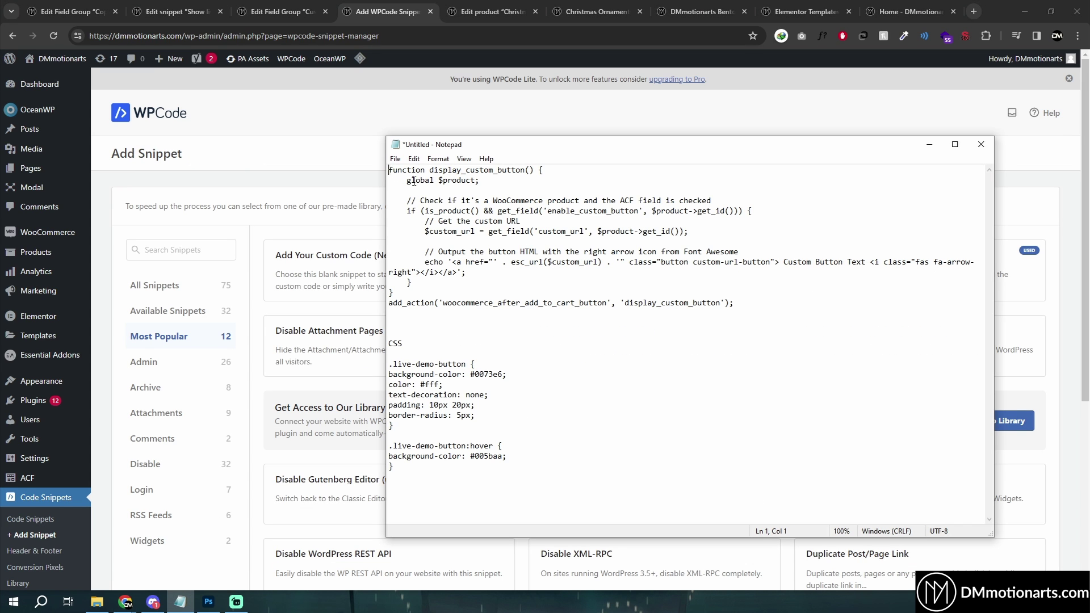
{"action": "left_click", "coordinate": [769, 310], "text": "shift"}
{"action": "right_click", "coordinate": [576, 216]}
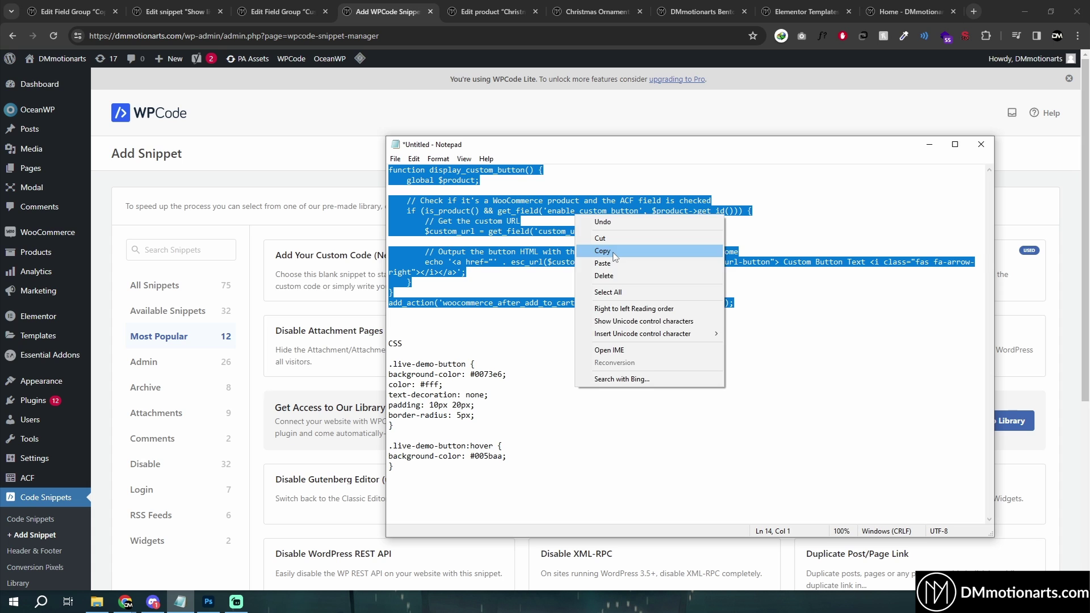
{"action": "left_click", "coordinate": [603, 251]}
{"action": "left_click", "coordinate": [375, 278]}
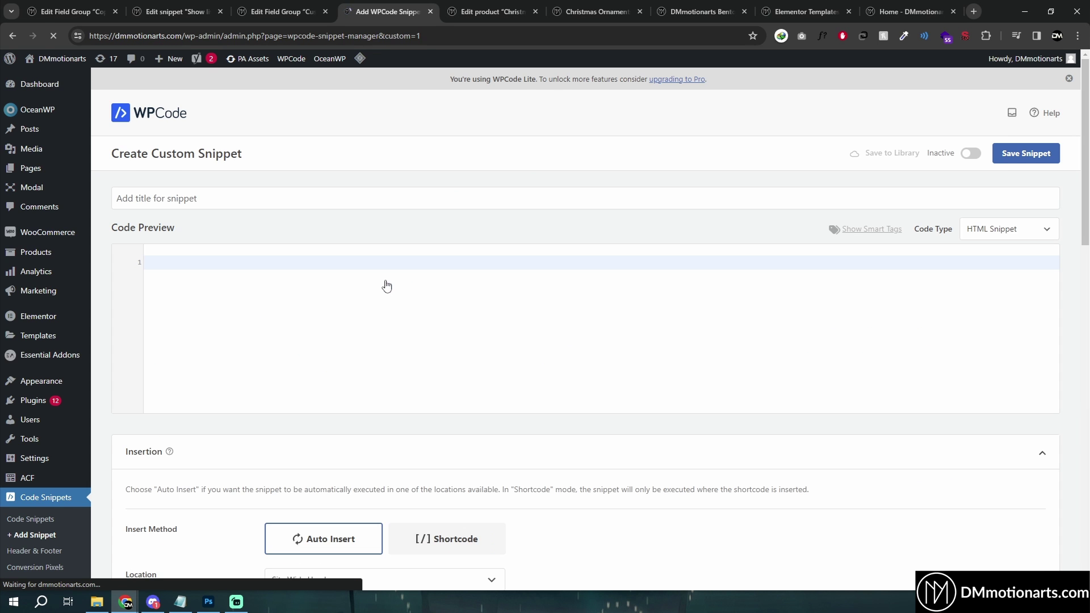
Title the snippet 'Custom Button' and set its code type to PHP Snippet.
{"action": "left_click", "coordinate": [241, 202]}
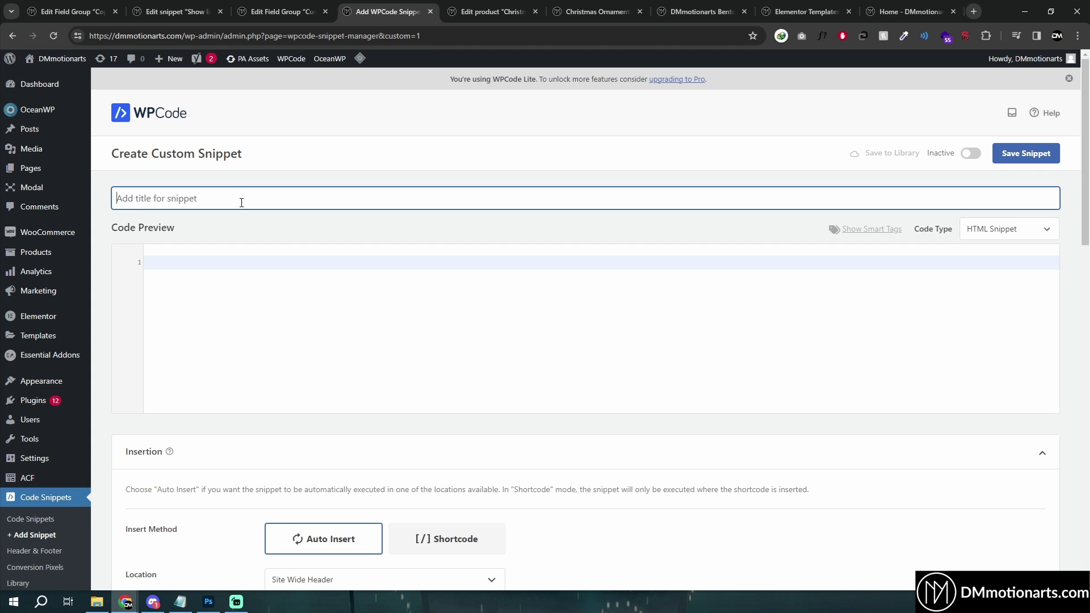
{"action": "type", "text": "Custom Button"}
{"action": "left_click", "coordinate": [1002, 229]}
{"action": "left_click", "coordinate": [986, 294]}
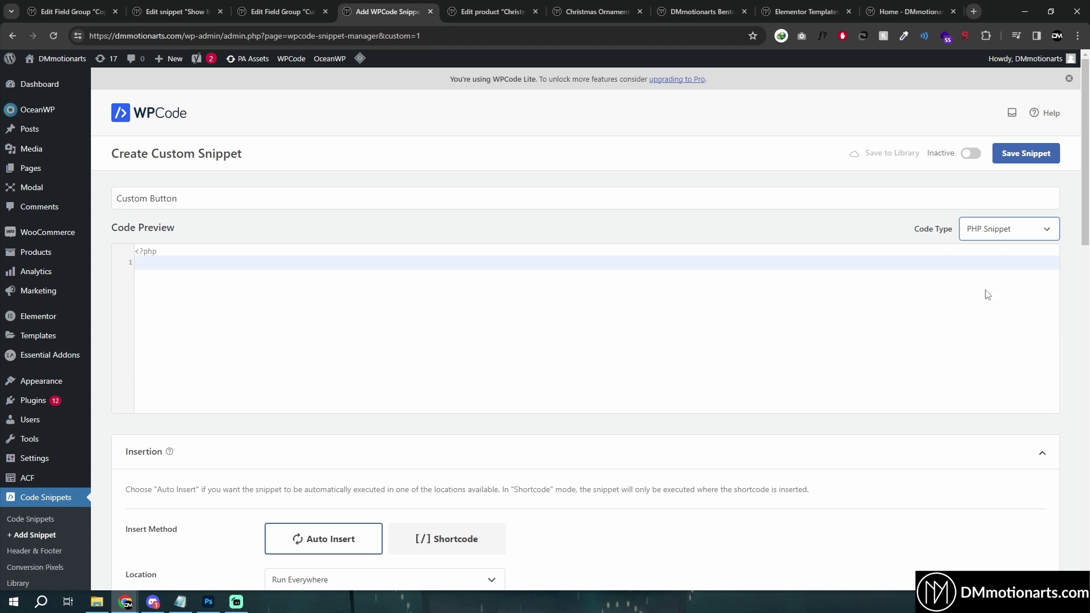
Paste the PHP button code, make the snippet Active and save it.
{"action": "left_click", "coordinate": [427, 272]}
{"action": "key", "text": "ctrl+v"}
{"action": "scroll", "coordinate": [369, 335], "scroll_direction": "up", "scroll_amount": 2}
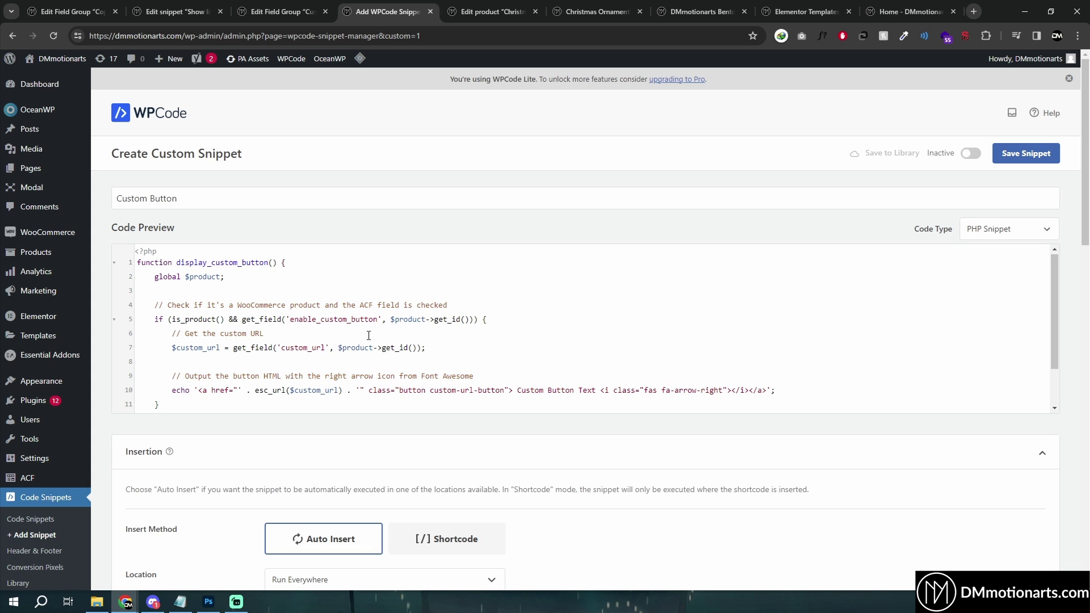
{"action": "scroll", "coordinate": [756, 302], "scroll_direction": "down", "scroll_amount": 2}
{"action": "left_click", "coordinate": [970, 153]}
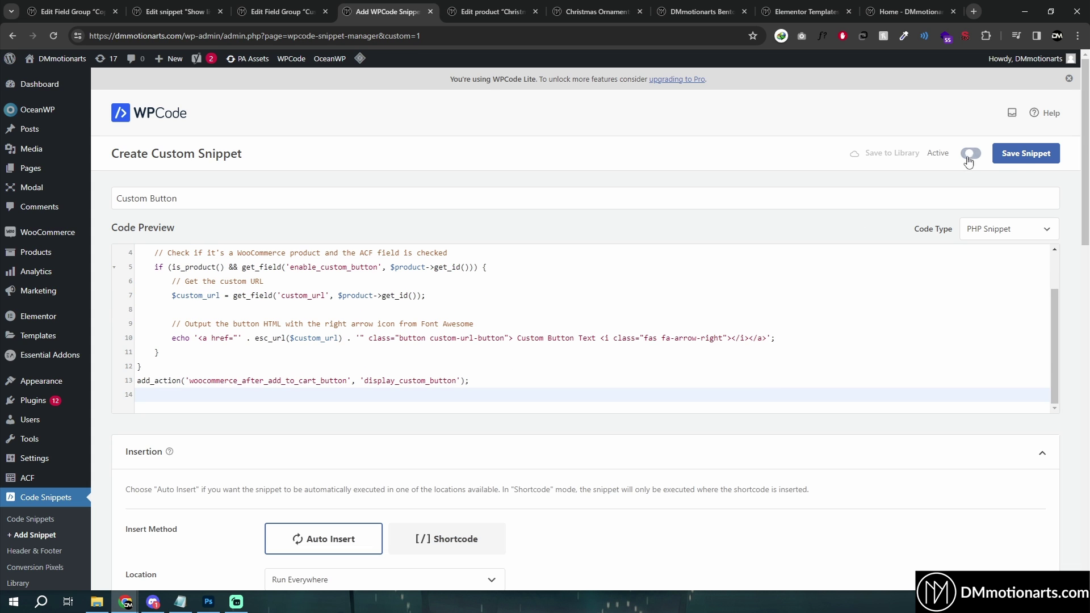
{"action": "left_click", "coordinate": [1021, 159]}
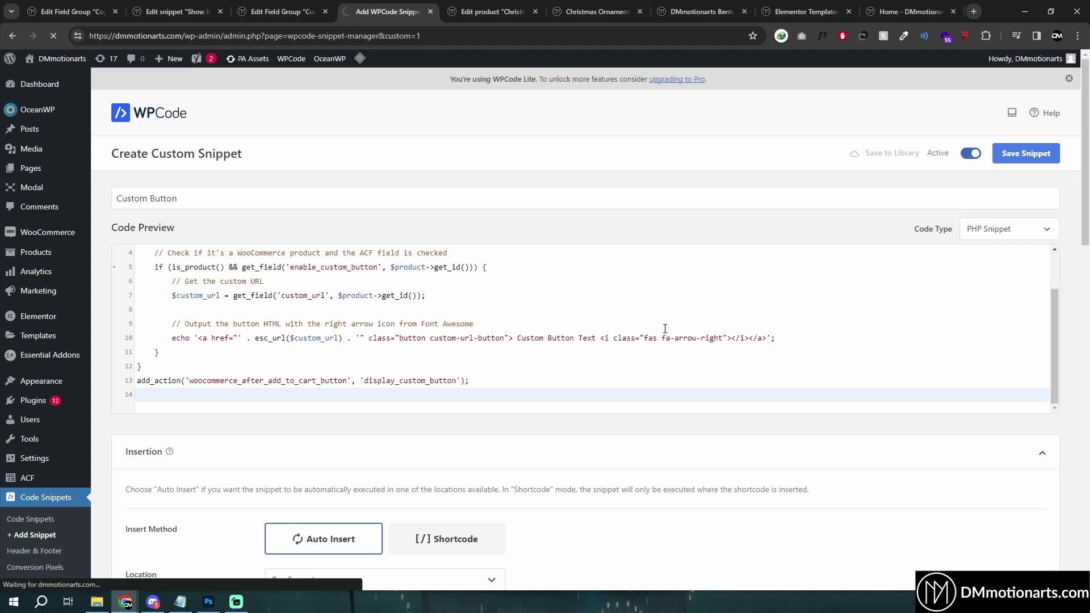
{"action": "scroll", "coordinate": [307, 352], "scroll_direction": "down", "scroll_amount": 5}
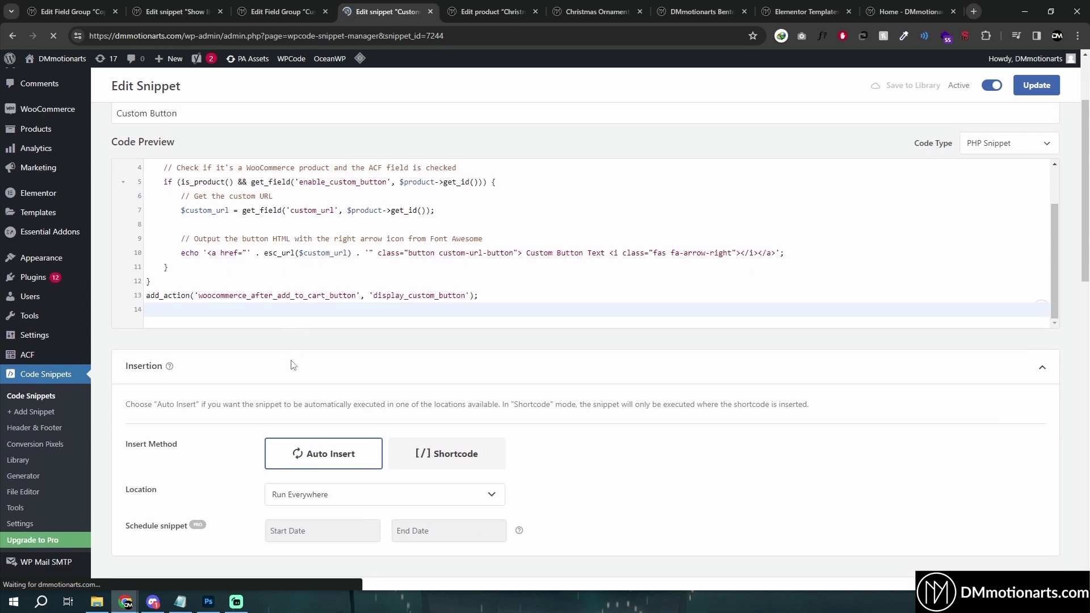
{"action": "scroll", "coordinate": [307, 366], "scroll_direction": "down", "scroll_amount": 4}
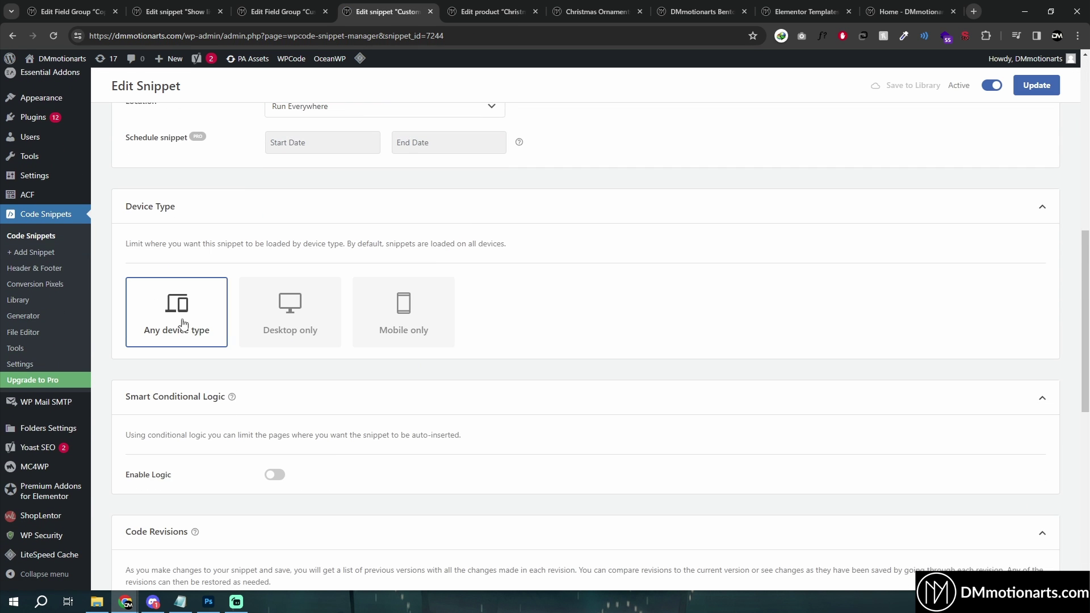
{"action": "scroll", "coordinate": [406, 349], "scroll_direction": "down", "scroll_amount": 5}
Reload the Christmas Ornaments product page to show the new custom button.
{"action": "scroll", "coordinate": [331, 418], "scroll_direction": "up", "scroll_amount": 10}
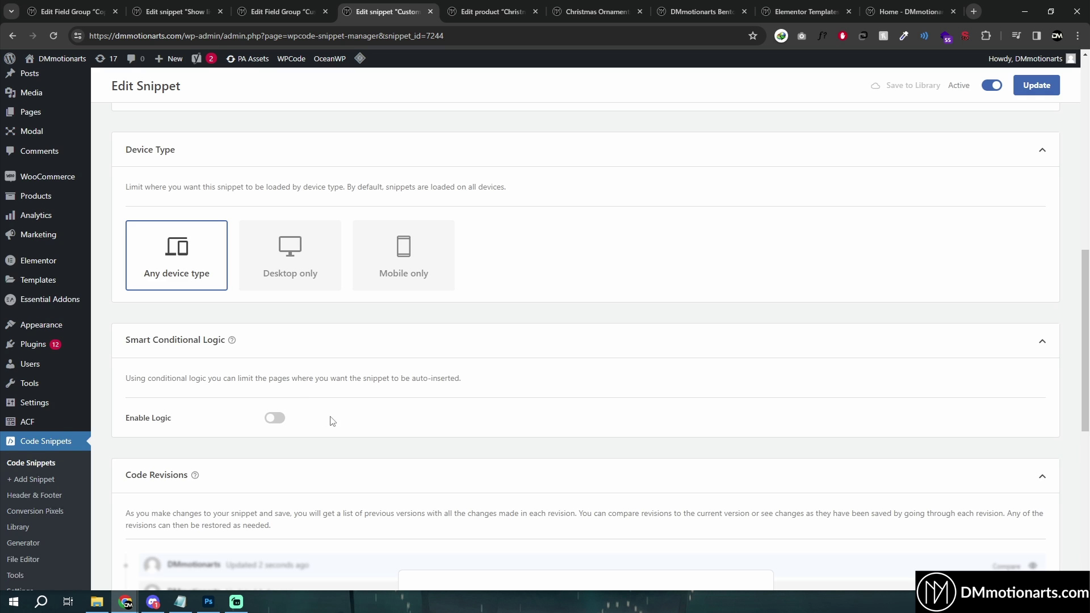
{"action": "scroll", "coordinate": [382, 406], "scroll_direction": "up", "scroll_amount": 5}
{"action": "left_click", "coordinate": [596, 12]}
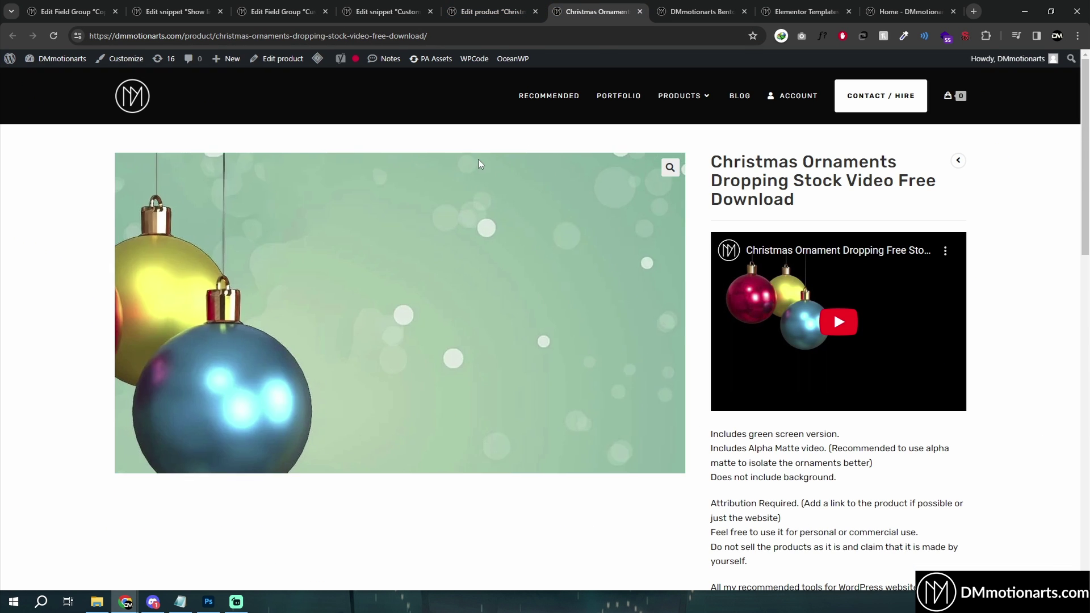
{"action": "right_click", "coordinate": [51, 175]}
{"action": "left_click", "coordinate": [91, 219]}
{"action": "scroll", "coordinate": [67, 226], "scroll_direction": "down", "scroll_amount": 3}
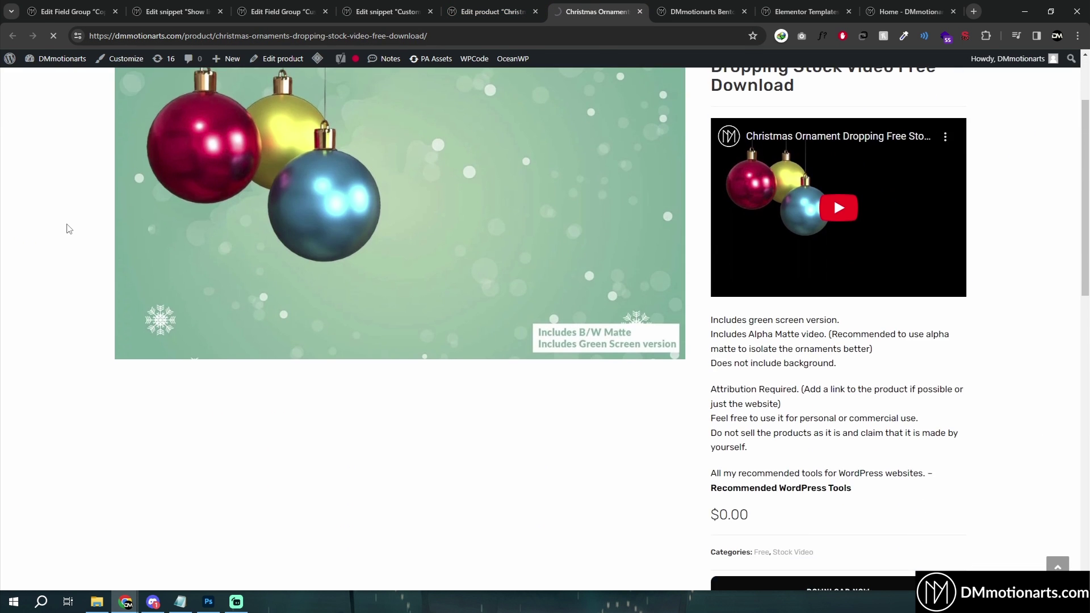
{"action": "scroll", "coordinate": [560, 445], "scroll_direction": "down", "scroll_amount": 2}
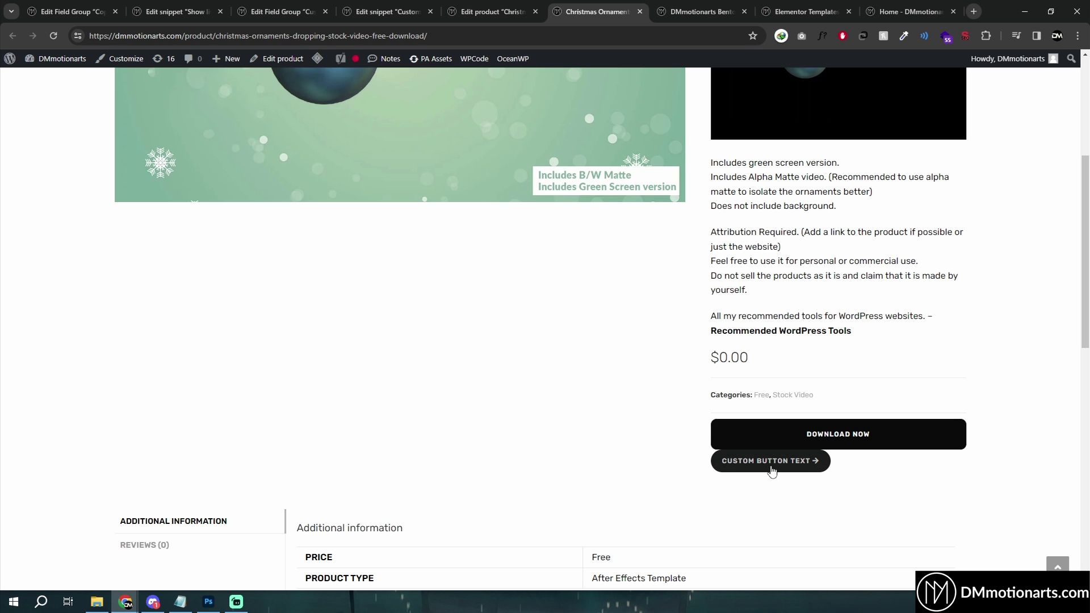
{"action": "scroll", "coordinate": [431, 383], "scroll_direction": "up", "scroll_amount": 4}
{"action": "scroll", "coordinate": [431, 383], "scroll_direction": "down", "scroll_amount": 4}
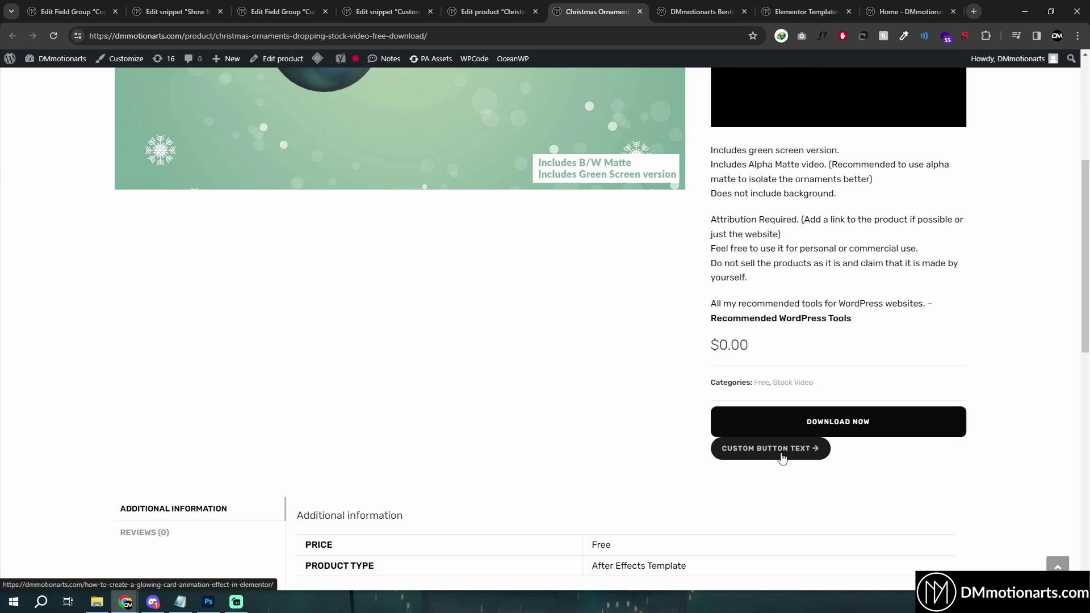
Test that Custom Button Text links to the glowing card post, then return to the editor tab.
{"action": "left_click", "coordinate": [782, 456]}
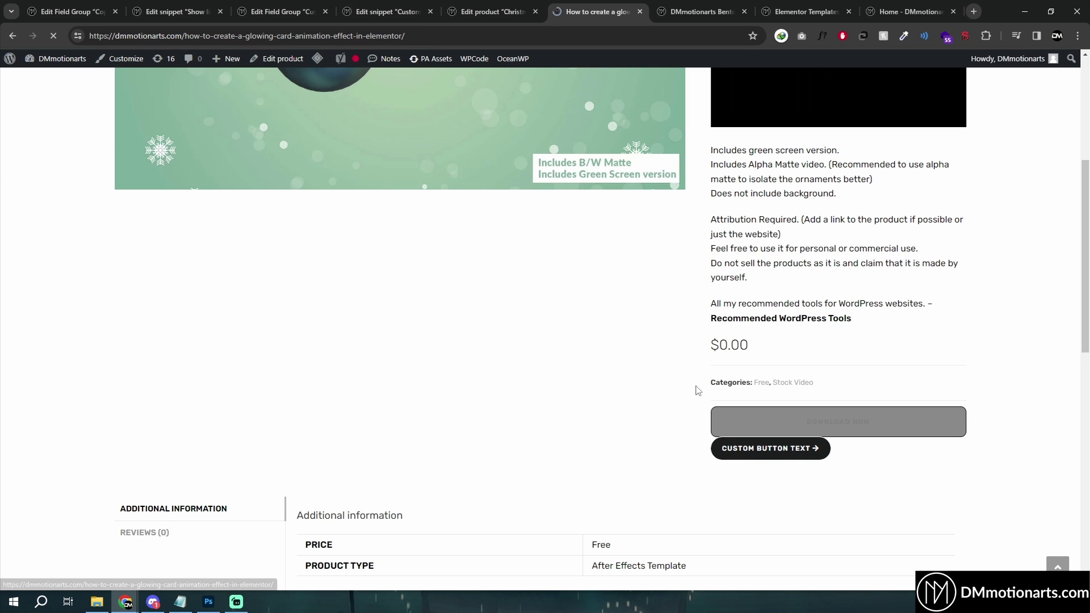
{"action": "scroll", "coordinate": [402, 391], "scroll_direction": "down", "scroll_amount": 5}
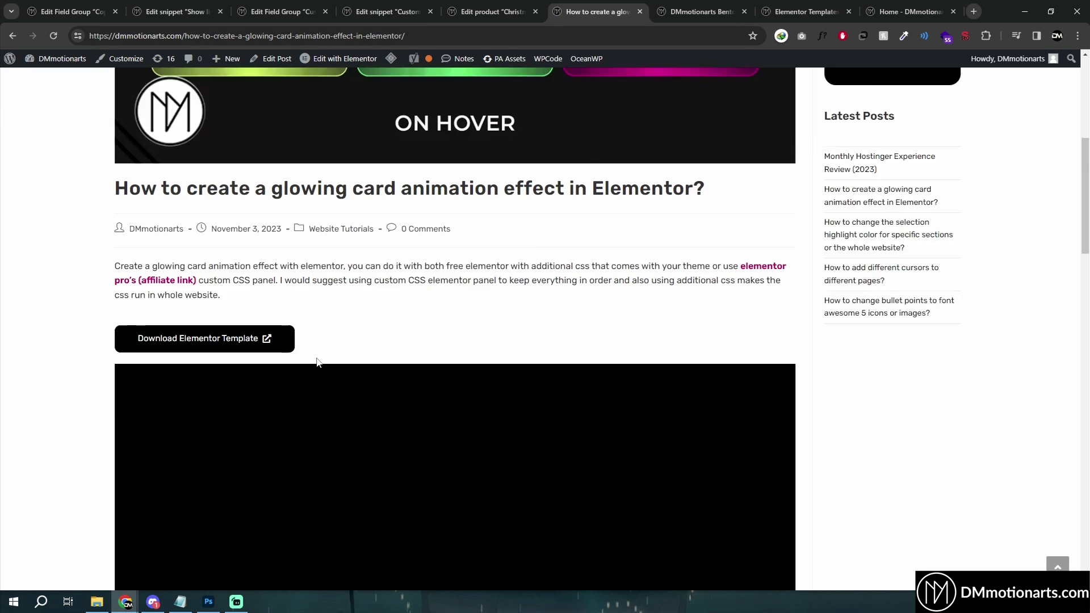
{"action": "scroll", "coordinate": [402, 391], "scroll_direction": "up", "scroll_amount": 7}
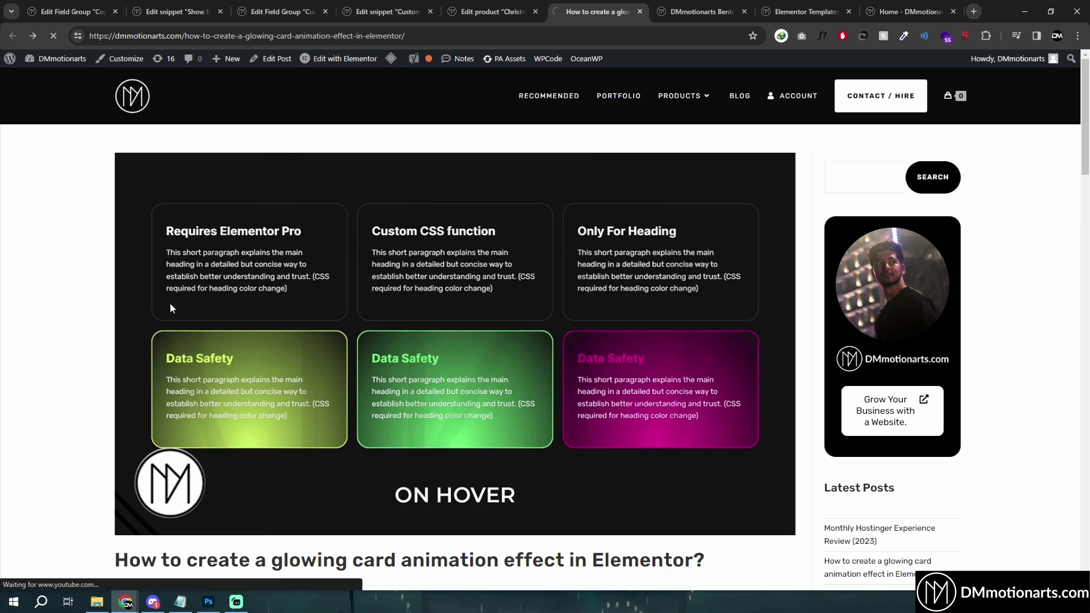
{"action": "key", "text": "alt+Left"}
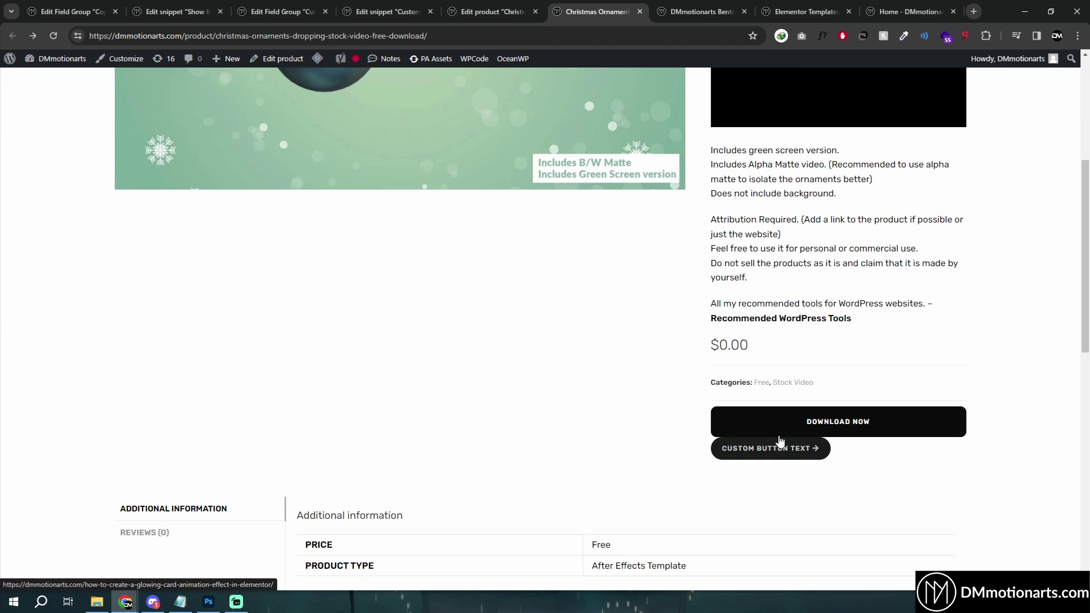
{"action": "left_click", "coordinate": [493, 11]}
{"action": "left_click", "coordinate": [593, 11]}
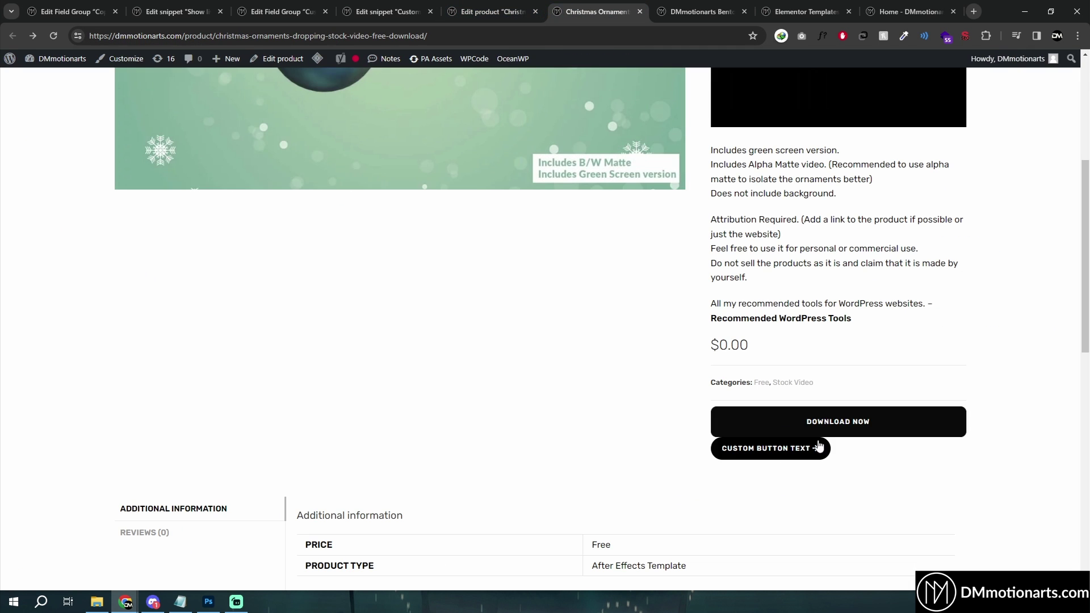
{"action": "left_click", "coordinate": [501, 7]}
{"action": "left_click", "coordinate": [395, 7]}
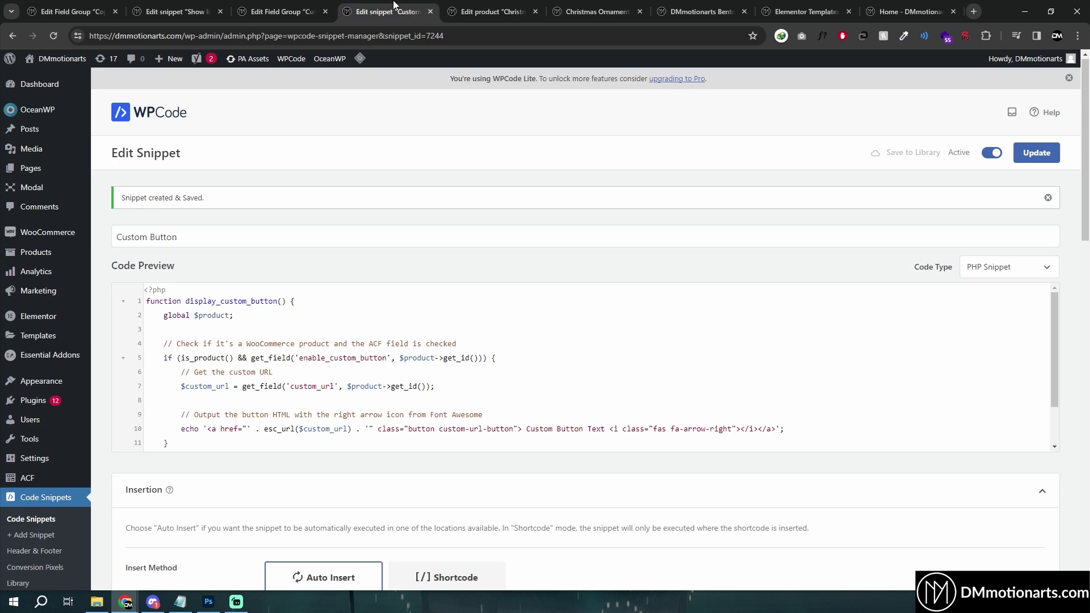
{"action": "left_click", "coordinate": [208, 600]}
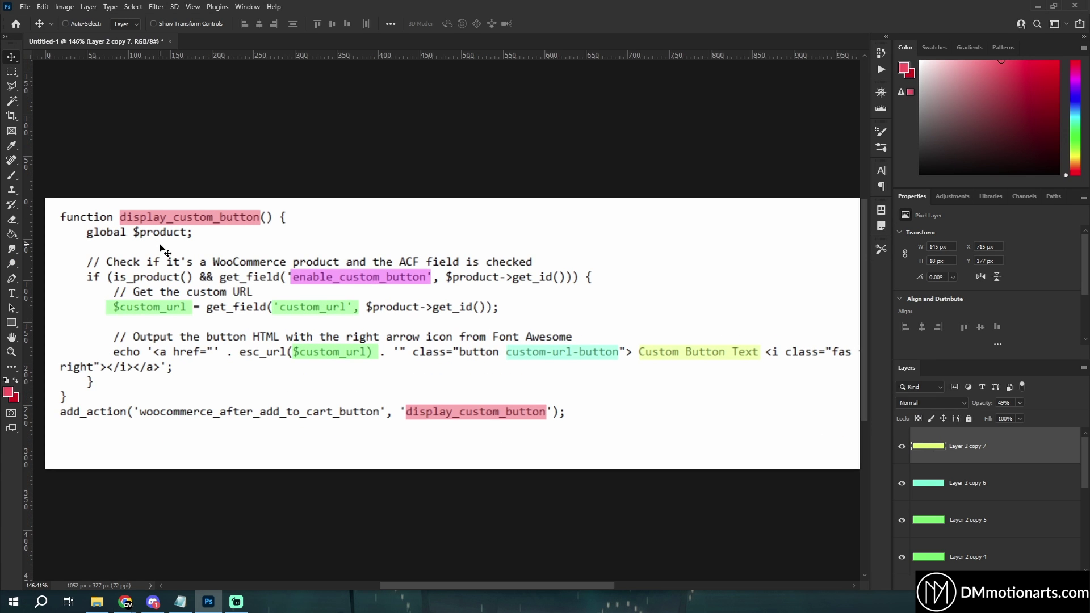
{"action": "scroll", "coordinate": [266, 277], "scroll_direction": "up", "scroll_amount": 1}
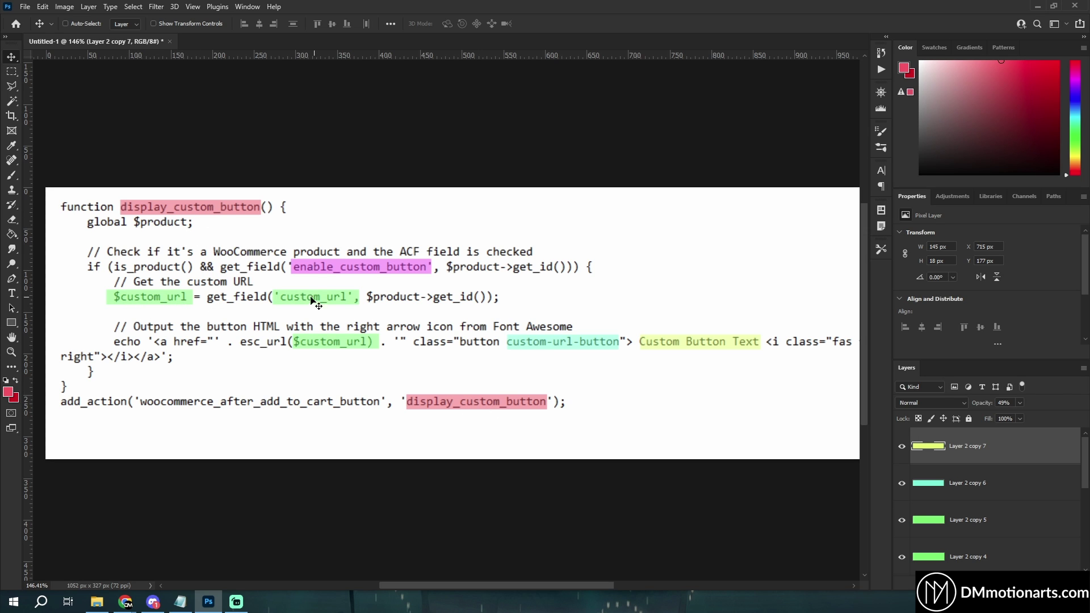
Open the Custom URL button field group and select the Custom URL field's custom_url name.
{"action": "left_click", "coordinate": [185, 554]}
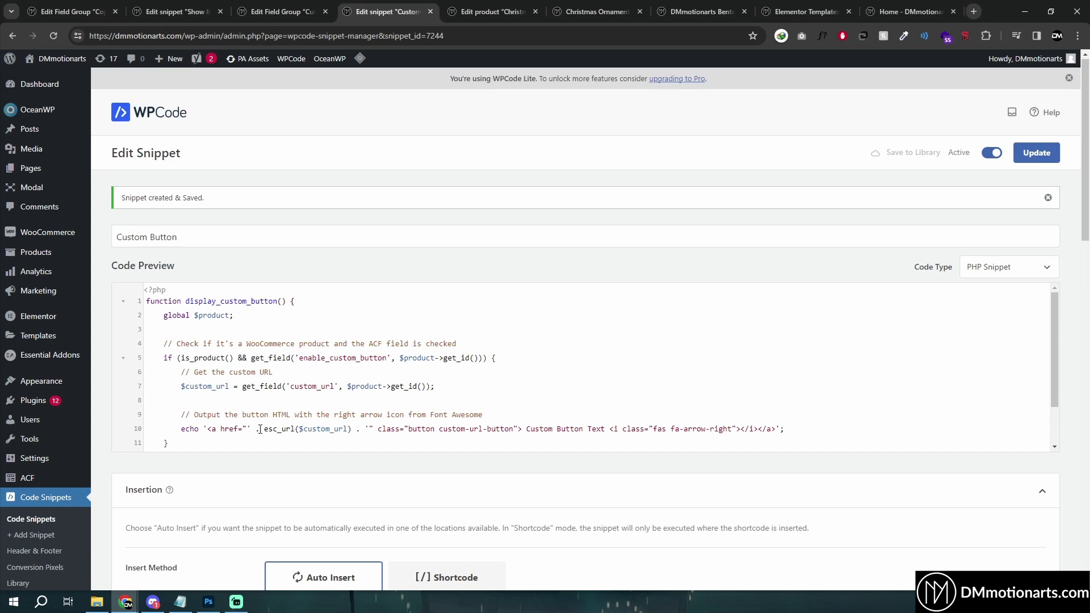
{"action": "left_click", "coordinate": [296, 7]}
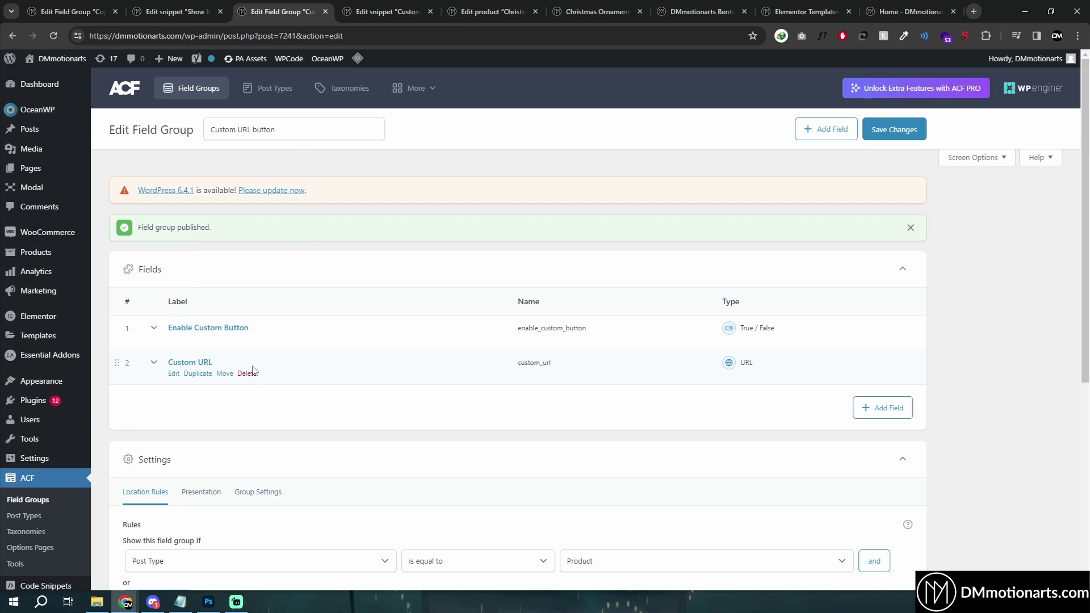
{"action": "left_click", "coordinate": [244, 368]}
{"action": "scroll", "coordinate": [253, 381], "scroll_direction": "down", "scroll_amount": 3}
{"action": "left_click", "coordinate": [209, 427]}
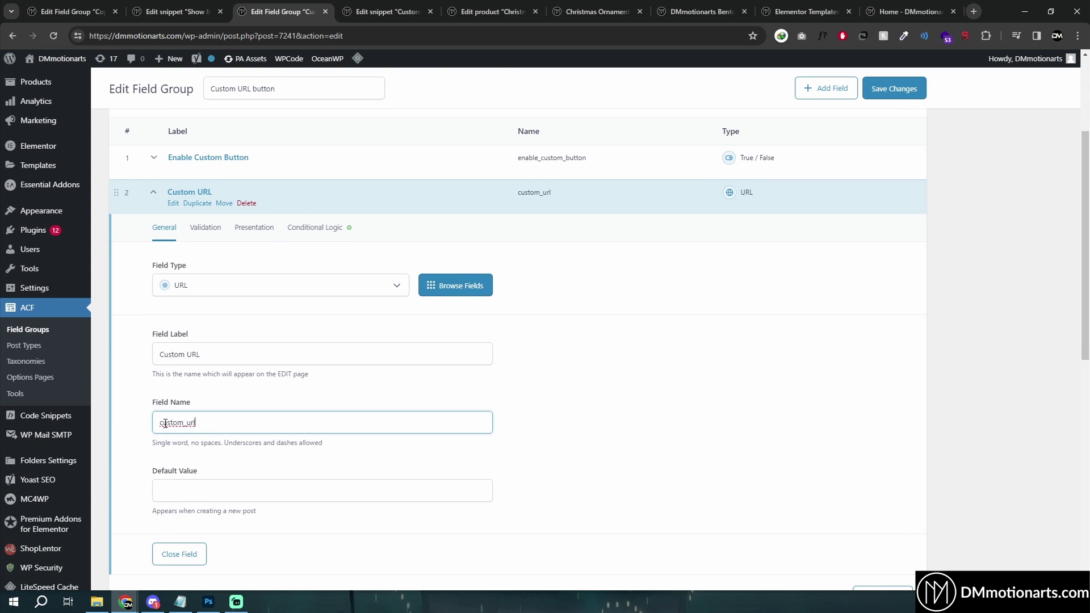
{"action": "double_click", "coordinate": [205, 425]}
Review the Custom URL label and custom_url name, then bring up the highlighted code image.
{"action": "left_click", "coordinate": [193, 355]}
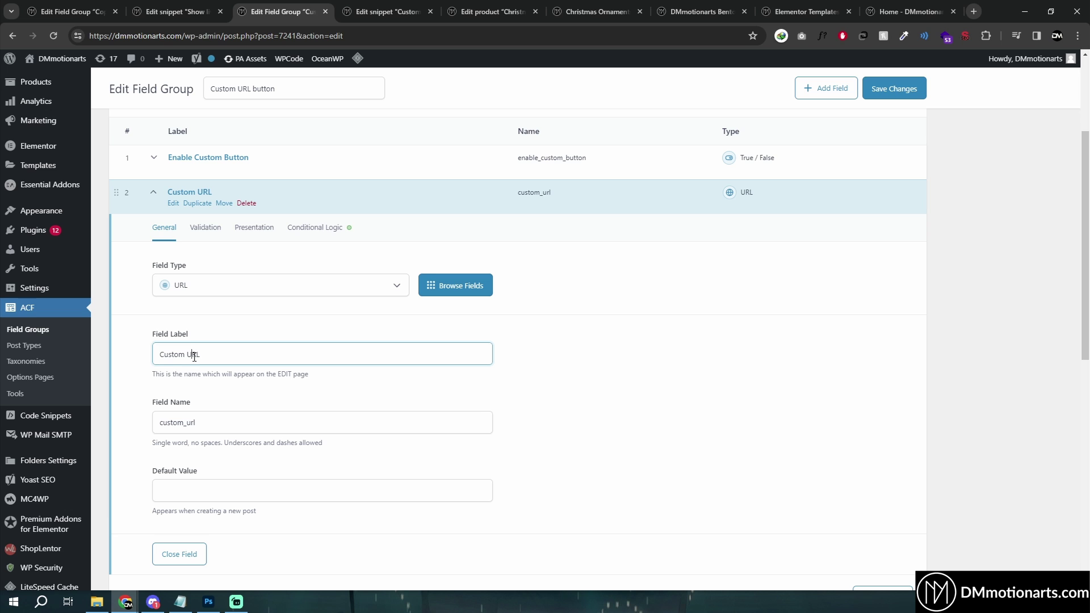
{"action": "left_click_drag", "start_coordinate": [187, 356], "coordinate": [154, 354]}
{"action": "left_click", "coordinate": [229, 356]}
{"action": "left_click", "coordinate": [220, 423]}
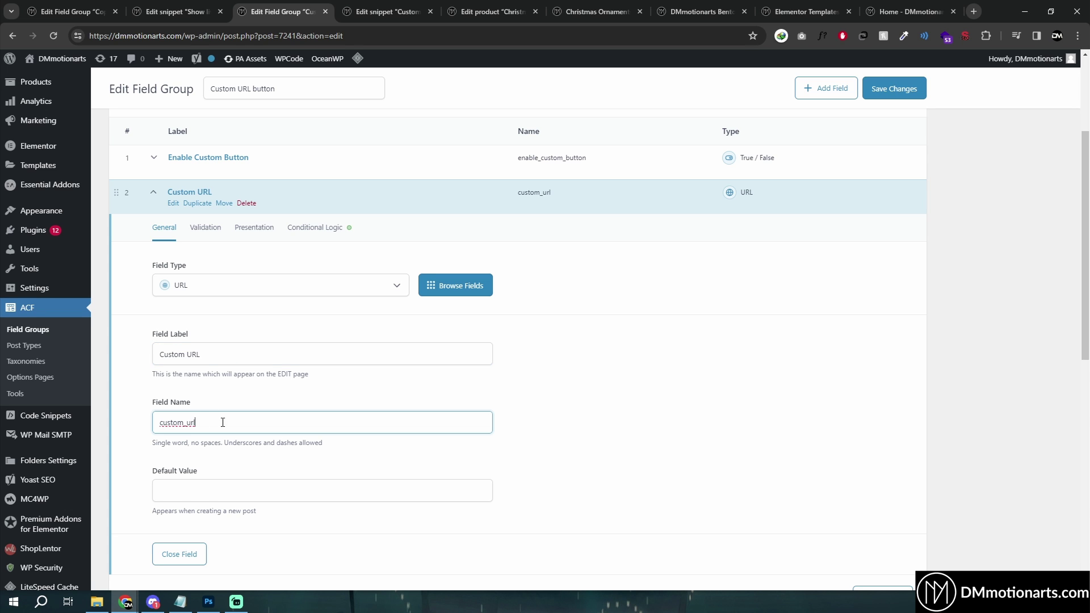
{"action": "left_click_drag", "start_coordinate": [222, 423], "coordinate": [156, 419]}
{"action": "left_click", "coordinate": [236, 602]}
{"action": "left_click", "coordinate": [210, 603]}
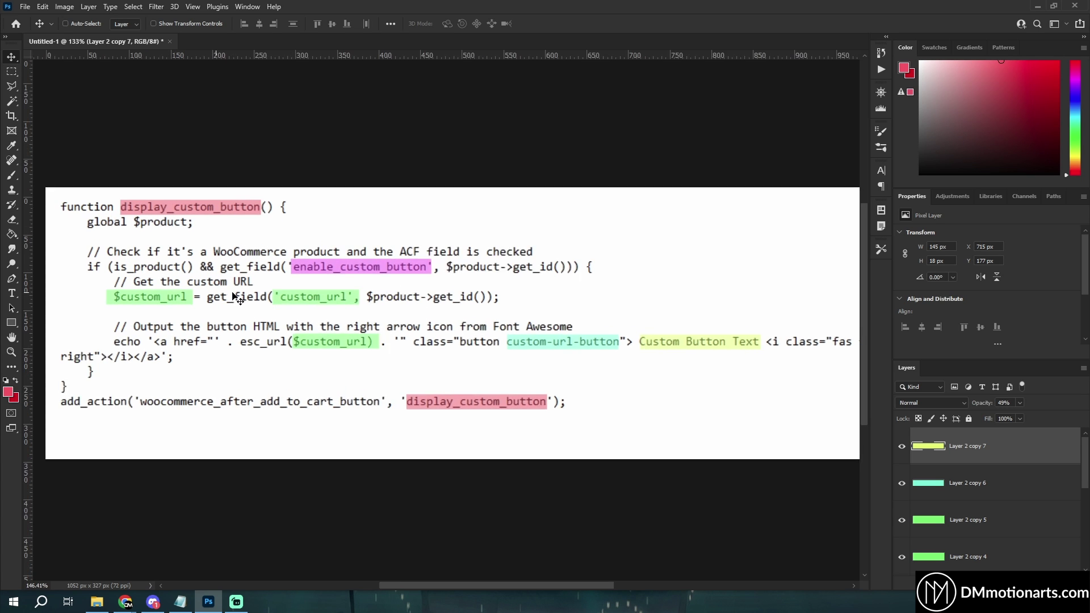
{"action": "scroll", "coordinate": [241, 298], "scroll_direction": "up", "scroll_amount": 1}
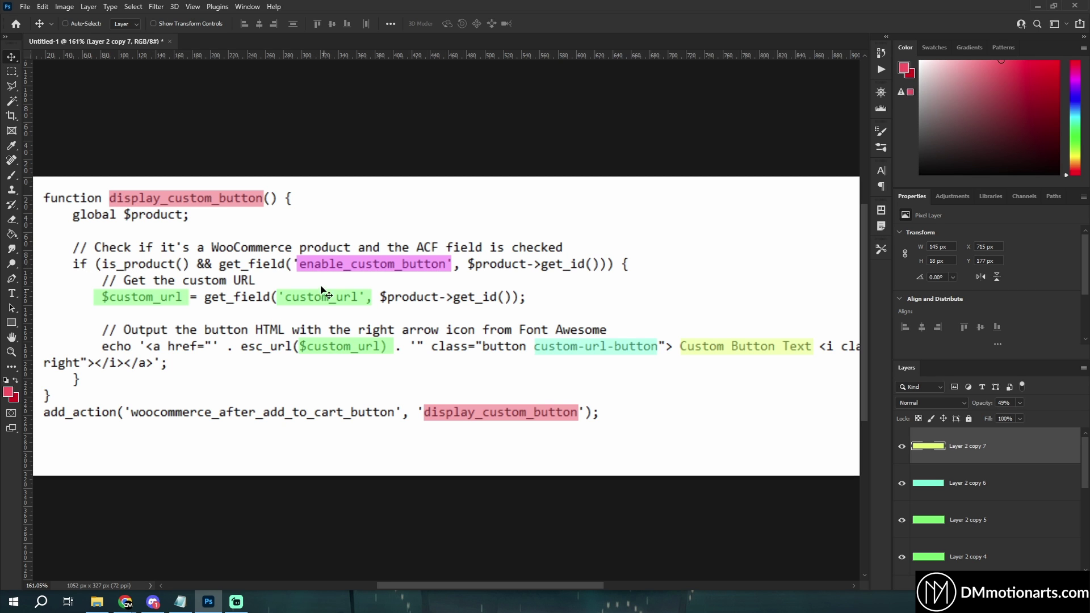
{"action": "left_click", "coordinate": [131, 597]}
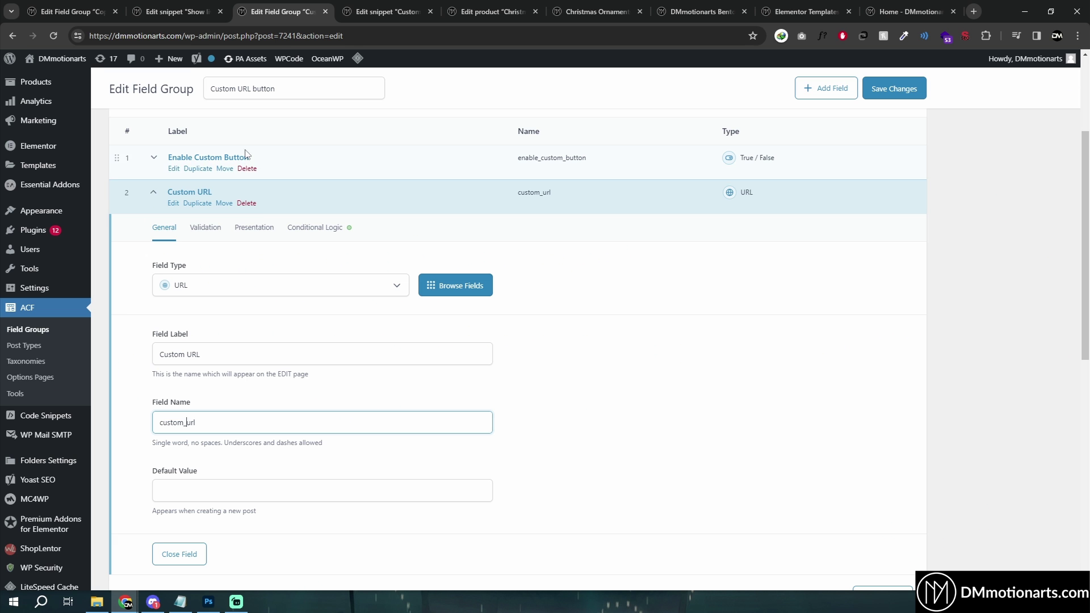
{"action": "left_click", "coordinate": [297, 156]}
{"action": "left_click_drag", "start_coordinate": [235, 388], "coordinate": [158, 391]}
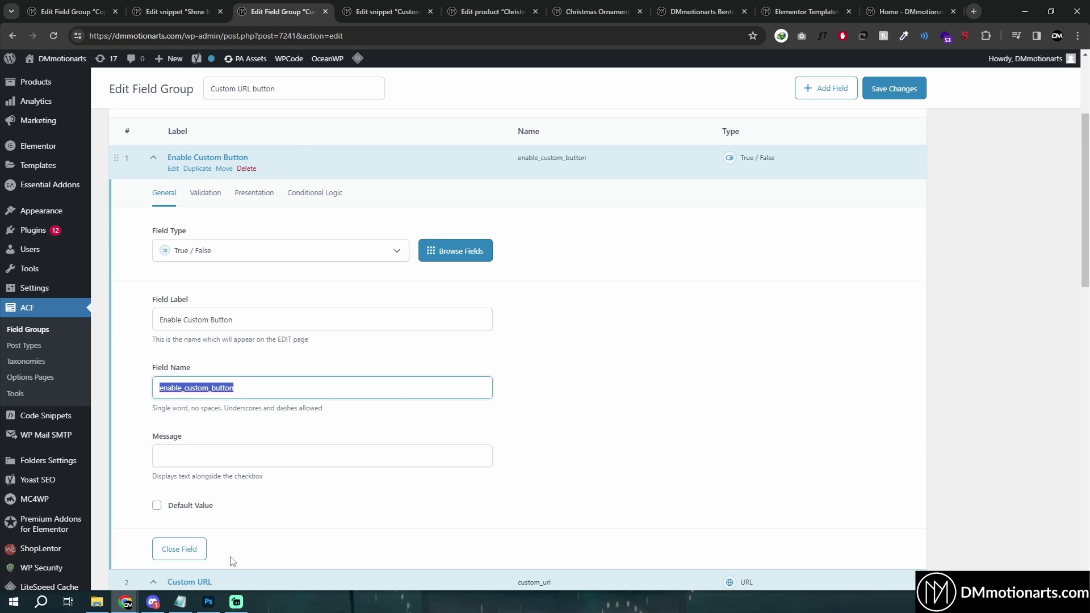
{"action": "left_click", "coordinate": [208, 602]}
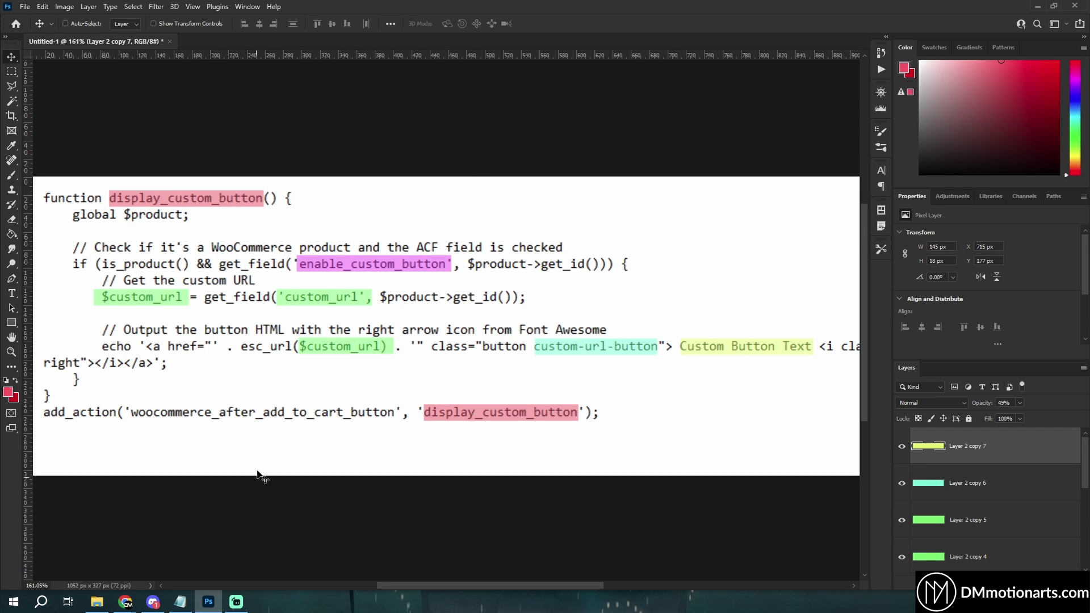
{"action": "left_click", "coordinate": [209, 602]}
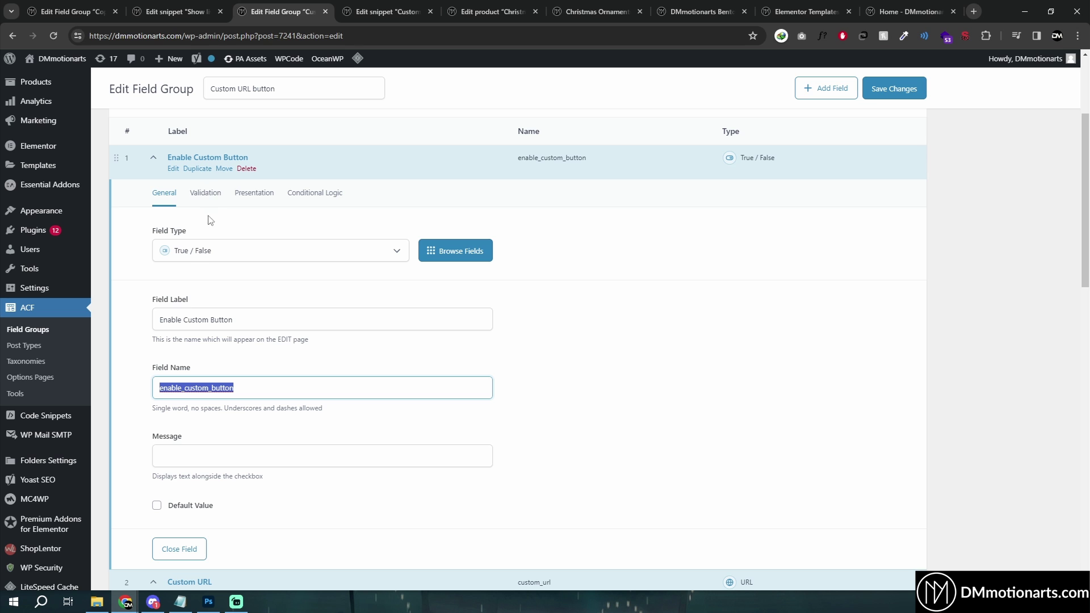
{"action": "left_click", "coordinate": [165, 390]}
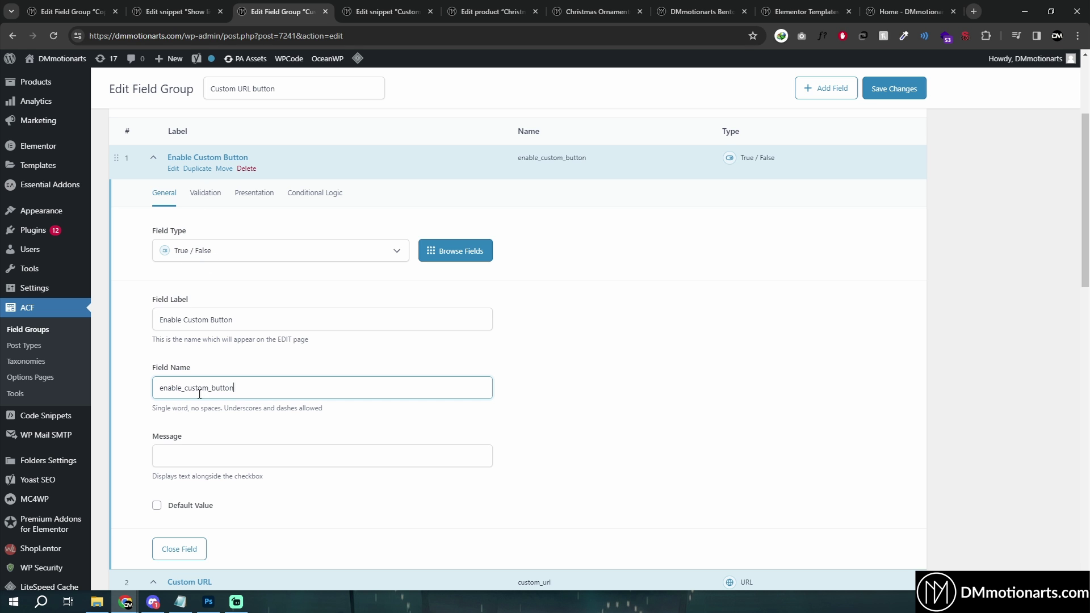
{"action": "left_click", "coordinate": [208, 602]}
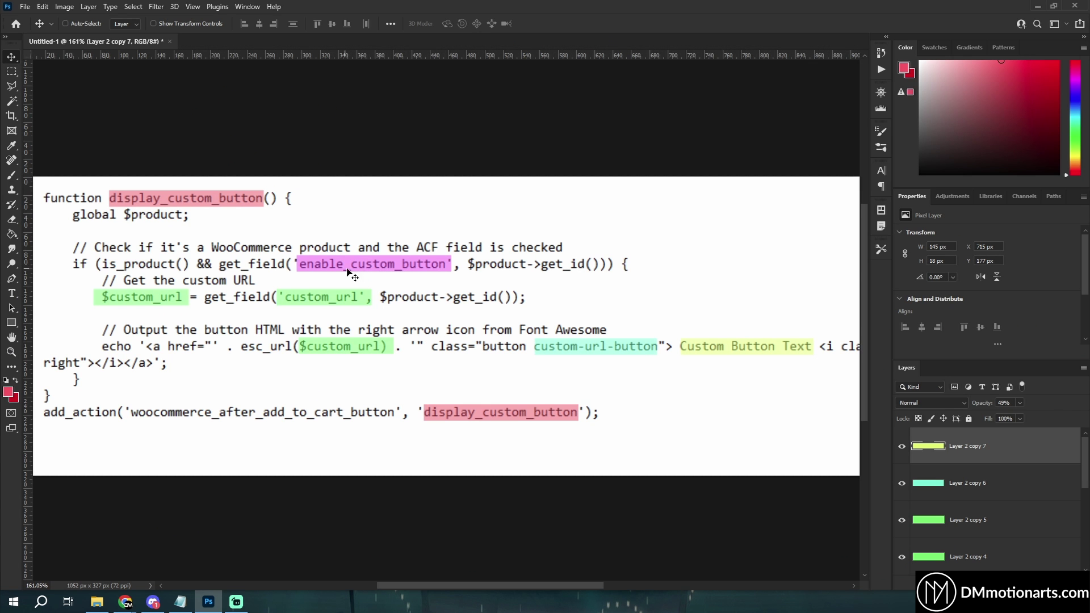
{"action": "scroll", "coordinate": [347, 273], "scroll_direction": "down", "scroll_amount": 1}
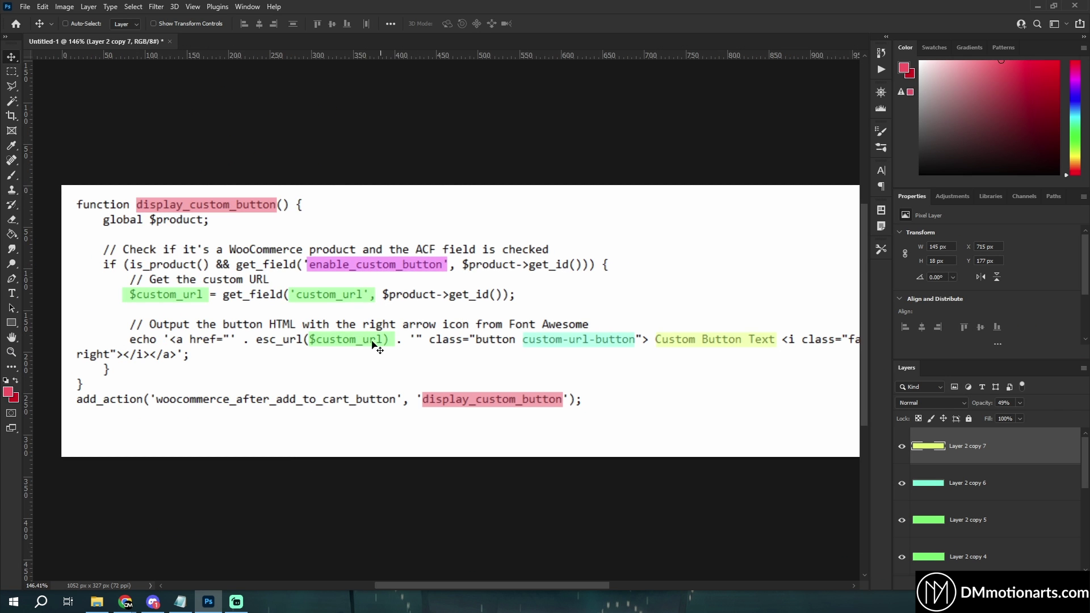
{"action": "mouse_move", "coordinate": [127, 602]}
{"action": "left_click", "coordinate": [158, 577]}
{"action": "left_click", "coordinate": [284, 165]}
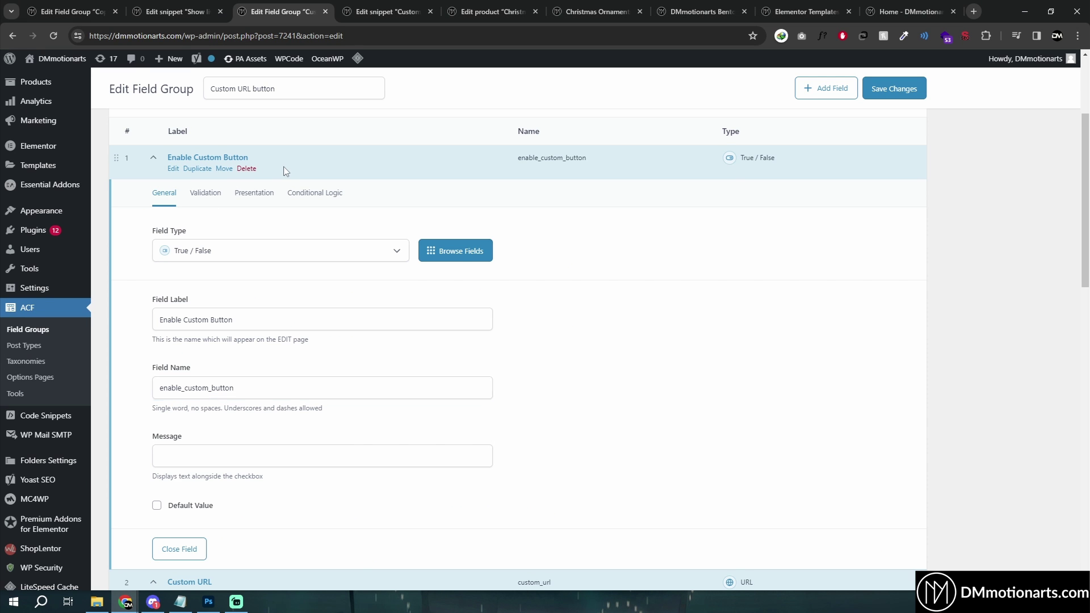
{"action": "left_click", "coordinate": [250, 194]}
{"action": "scroll", "coordinate": [188, 374], "scroll_direction": "down", "scroll_amount": 1}
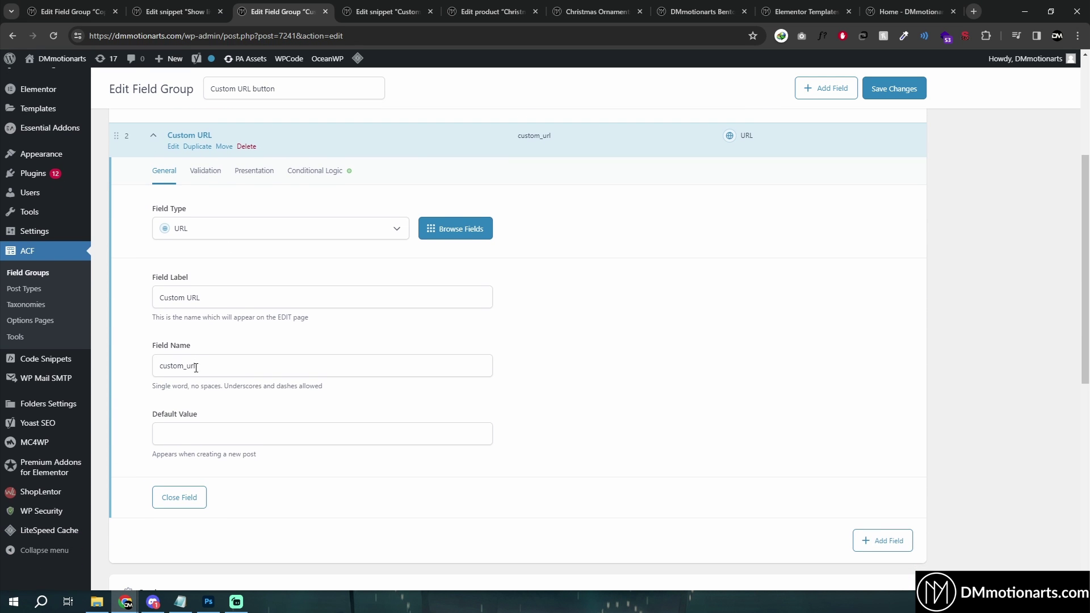
{"action": "left_click", "coordinate": [209, 602]}
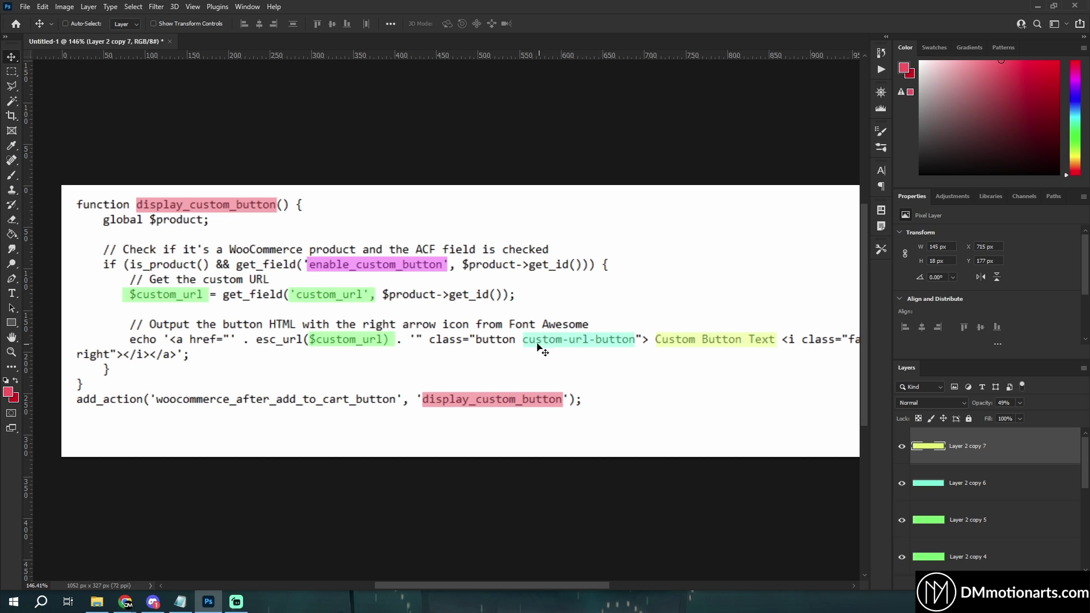
{"action": "scroll", "coordinate": [587, 352], "scroll_direction": "right", "scroll_amount": 3}
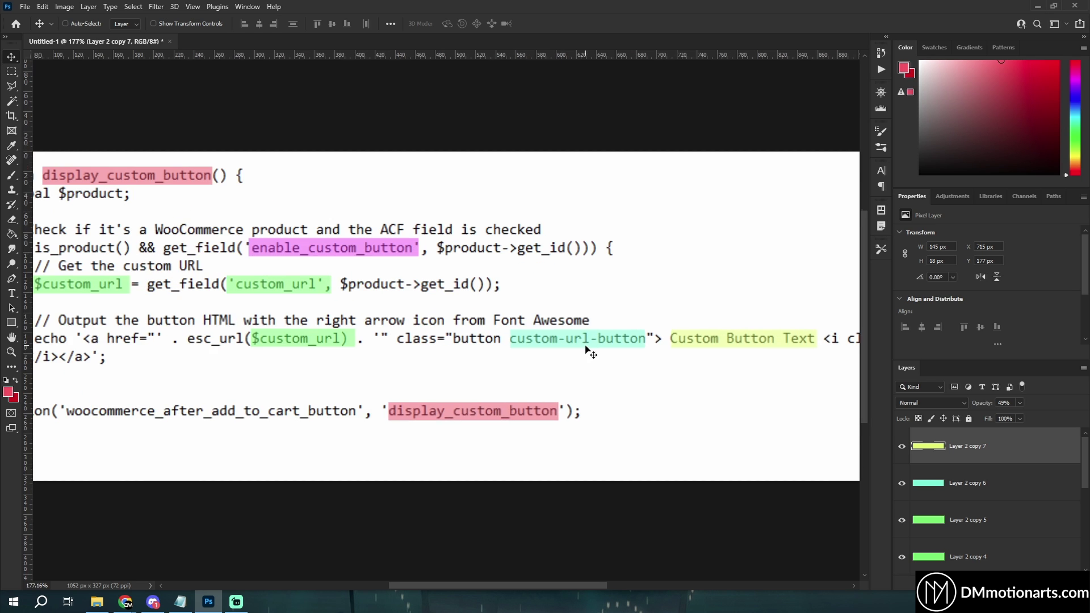
{"action": "scroll", "coordinate": [586, 348], "scroll_direction": "left", "scroll_amount": 2}
{"action": "scroll", "coordinate": [568, 386], "scroll_direction": "down", "scroll_amount": 1}
{"action": "scroll", "coordinate": [522, 463], "scroll_direction": "right", "scroll_amount": 2}
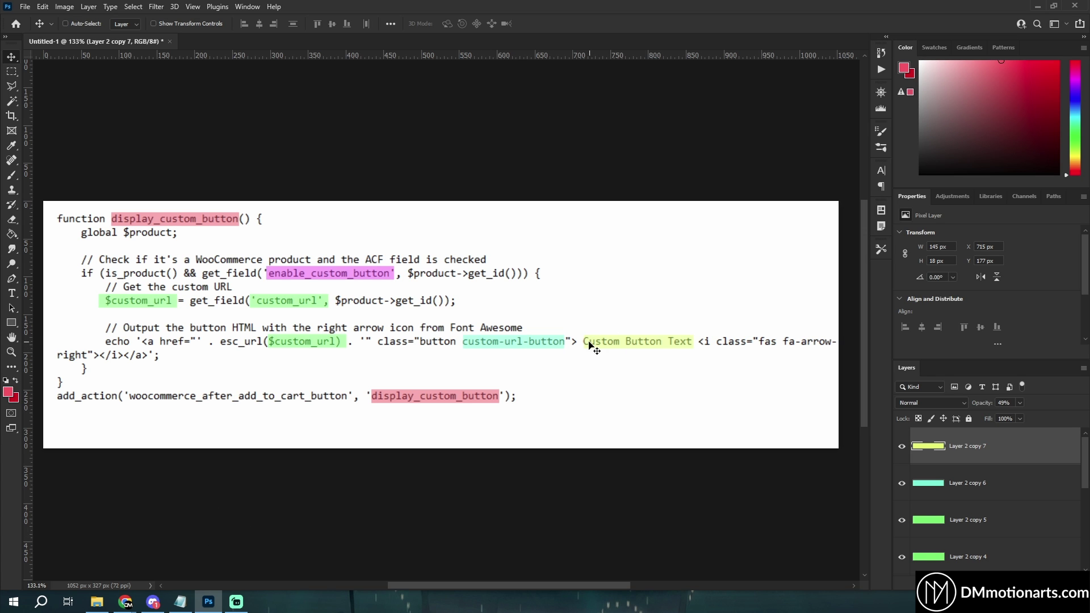
Toggle between the Photoshop code image and the Christmas Ornaments product page to compare them.
{"action": "mouse_move", "coordinate": [138, 604]}
{"action": "left_click", "coordinate": [187, 560]}
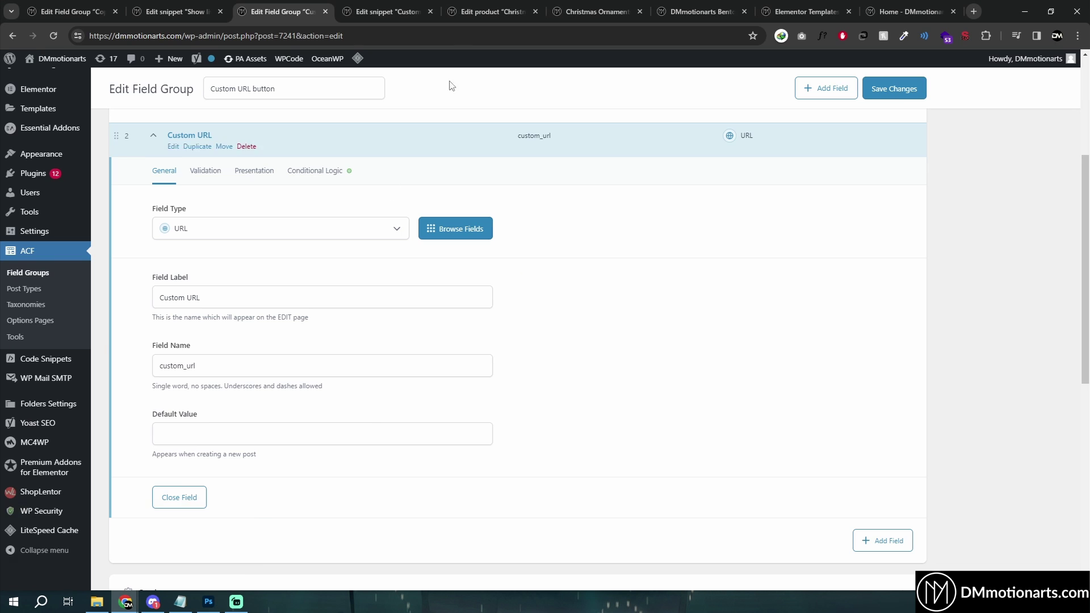
{"action": "key", "text": "ctrl+Tab"}
{"action": "key", "text": "ctrl+Tab"}
{"action": "key", "text": "ctrl+Tab"}
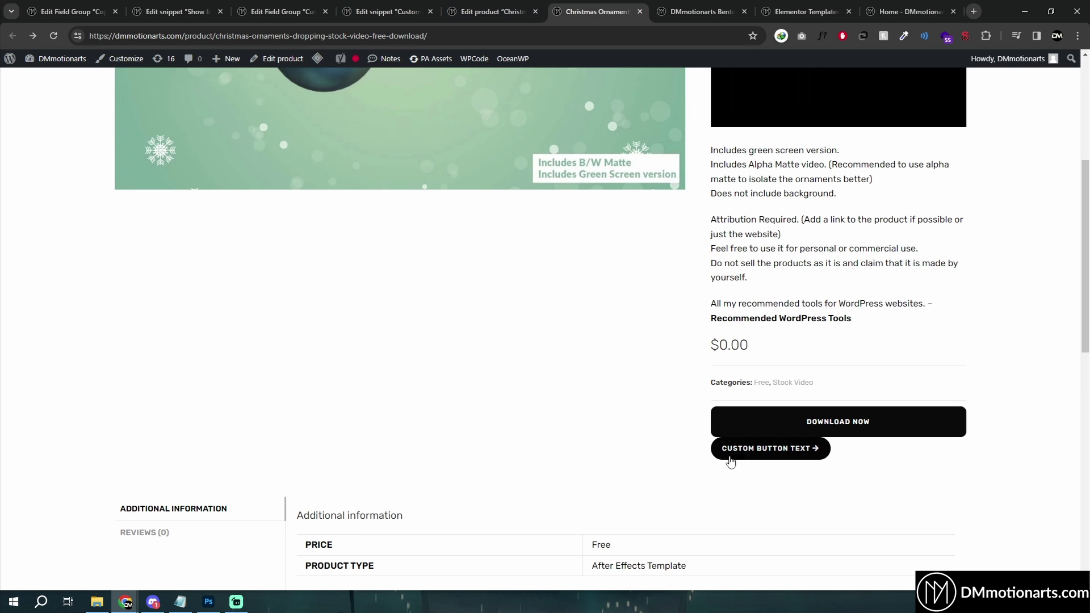
{"action": "key", "text": "alt+Tab"}
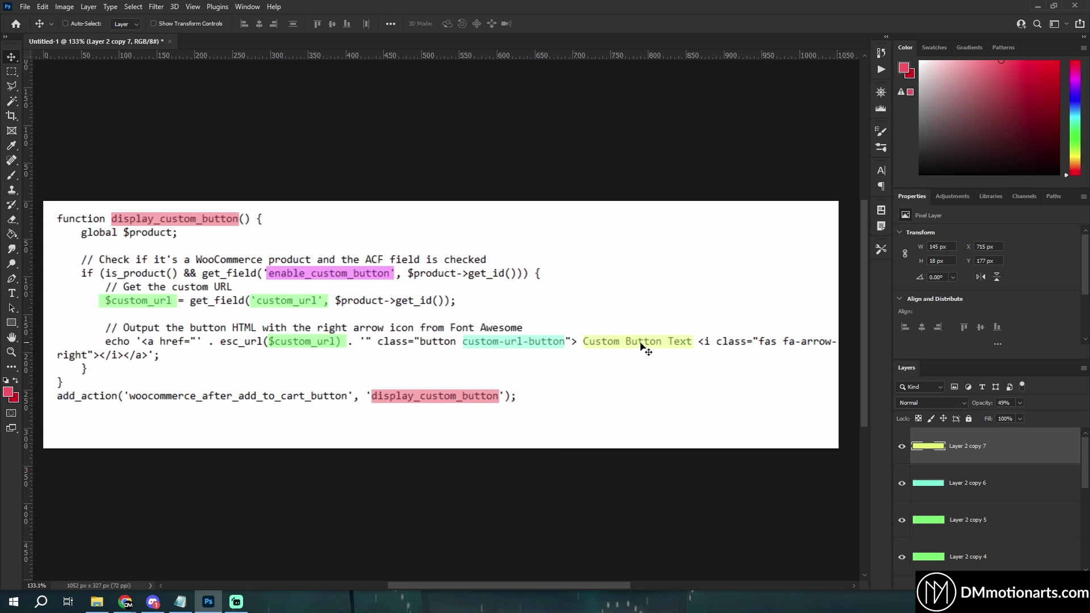
{"action": "left_click", "coordinate": [211, 603]}
{"action": "left_click", "coordinate": [213, 604]}
{"action": "left_click", "coordinate": [213, 606]}
{"action": "left_click", "coordinate": [969, 470]}
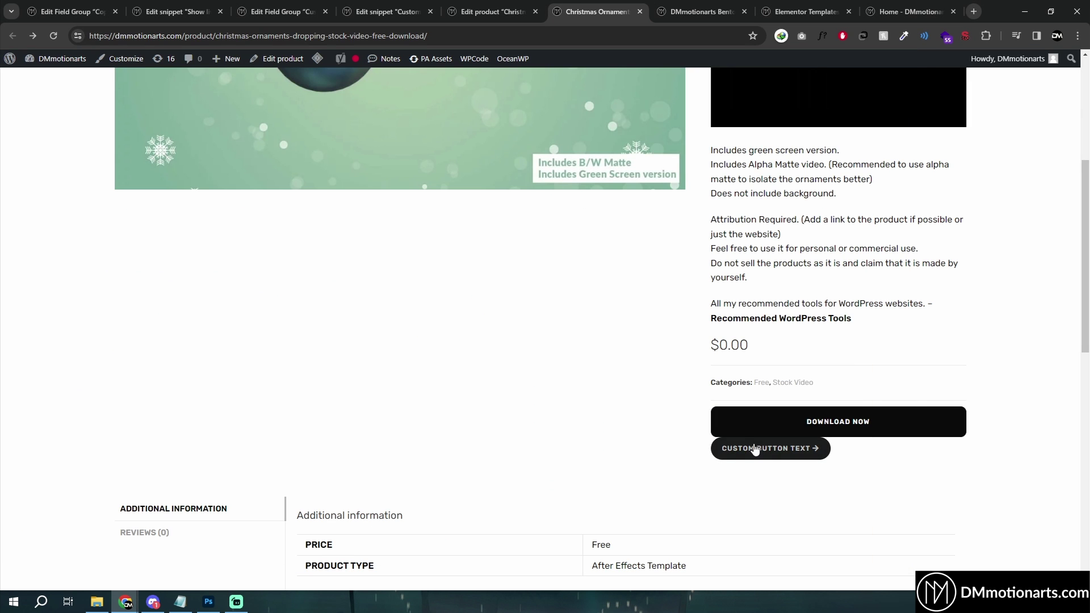
Recheck the code image against the Custom Button Text button, finishing on the product page.
{"action": "left_click", "coordinate": [209, 603]}
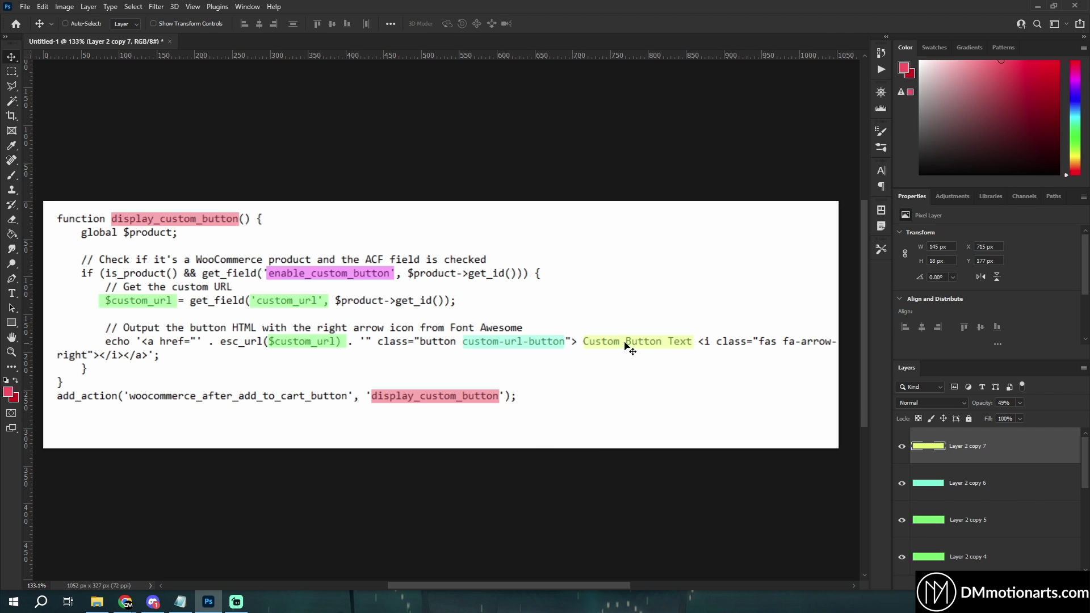
{"action": "left_click", "coordinate": [208, 603]}
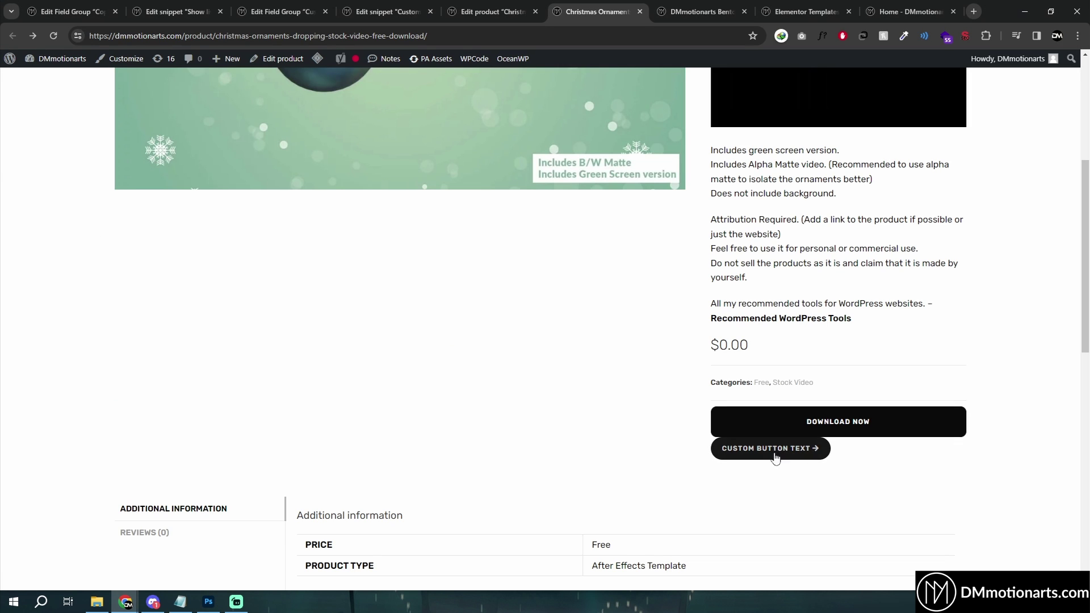
{"action": "left_click", "coordinate": [209, 603]}
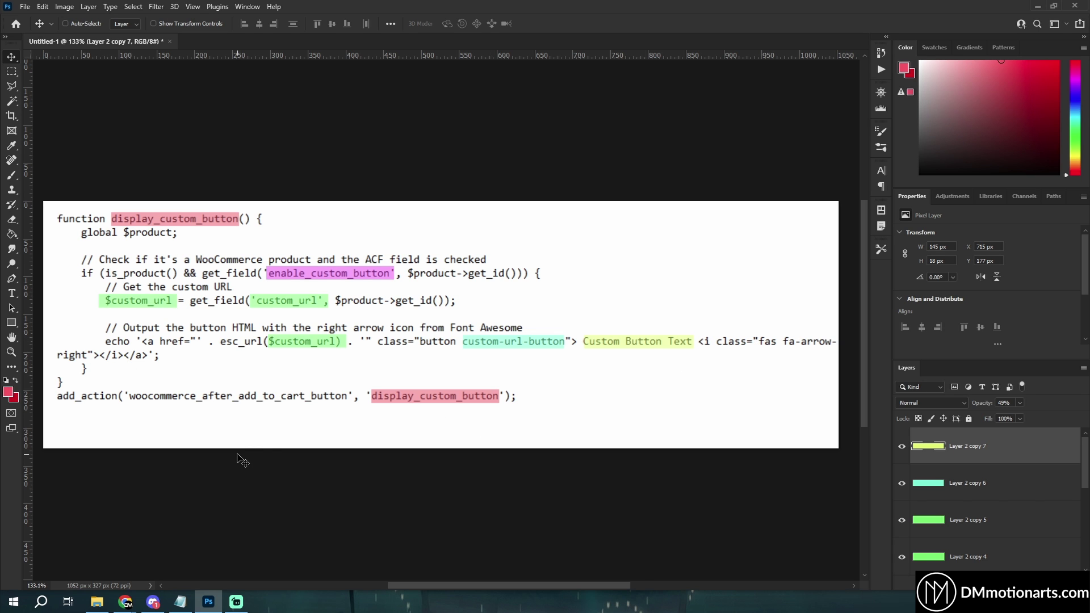
{"action": "scroll", "coordinate": [242, 461], "scroll_direction": "up", "scroll_amount": 3}
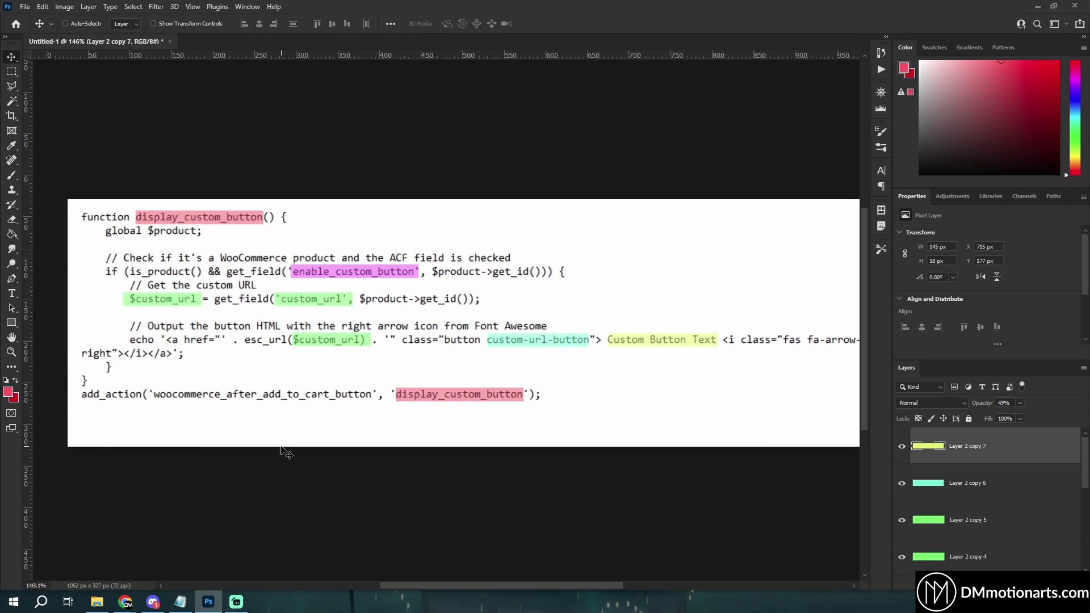
{"action": "scroll", "coordinate": [282, 451], "scroll_direction": "down", "scroll_amount": 2}
{"action": "mouse_move", "coordinate": [126, 602]}
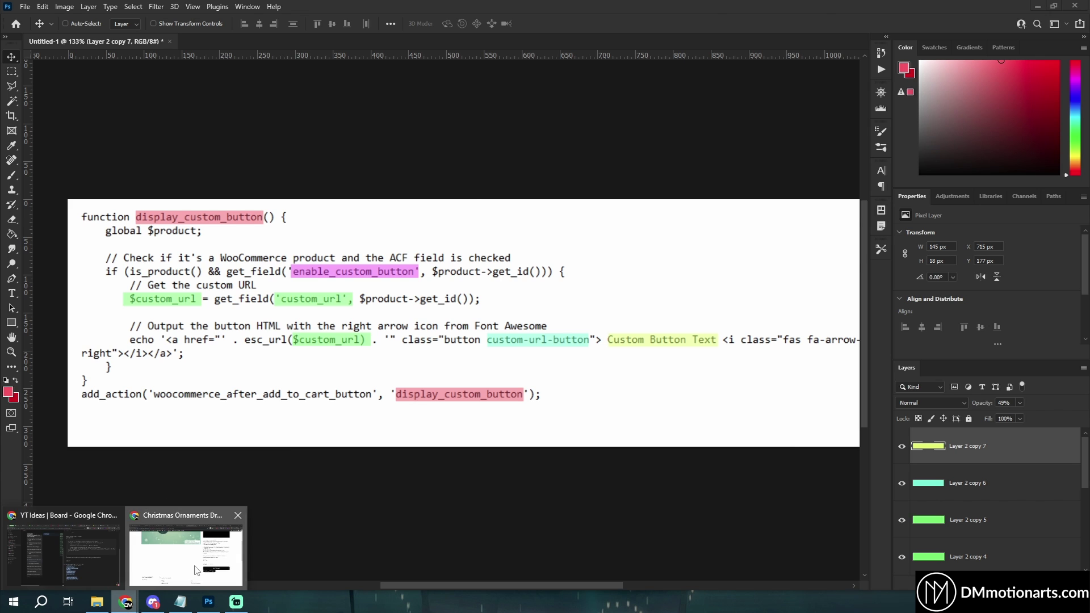
{"action": "left_click", "coordinate": [194, 562]}
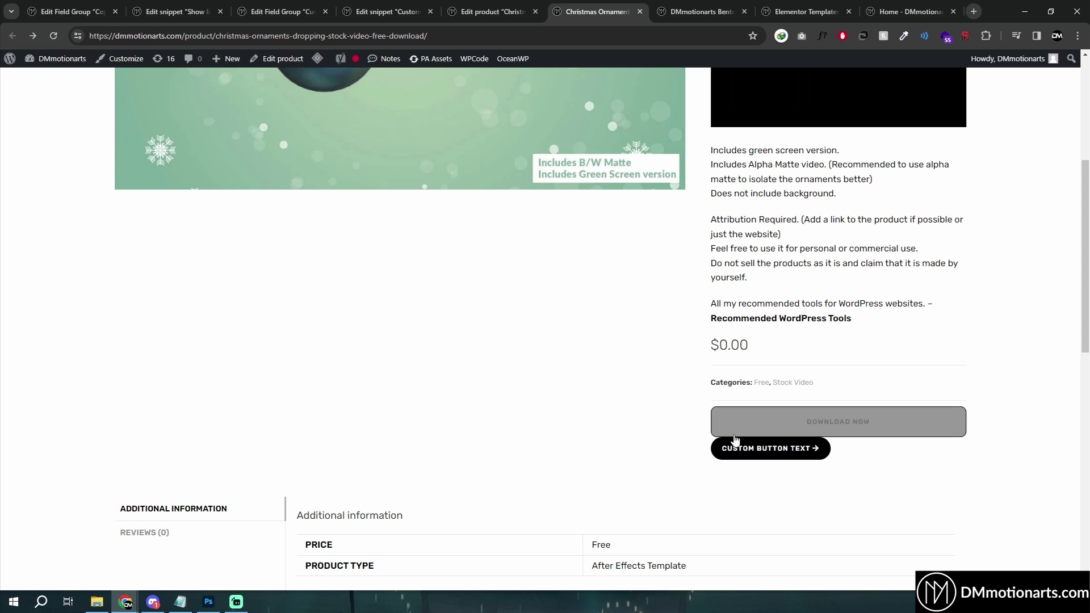
Open the Customizer for the Christmas Ornaments product in a new tab and show its Custom CSS/JS panel.
{"action": "middle_click", "coordinate": [113, 61]}
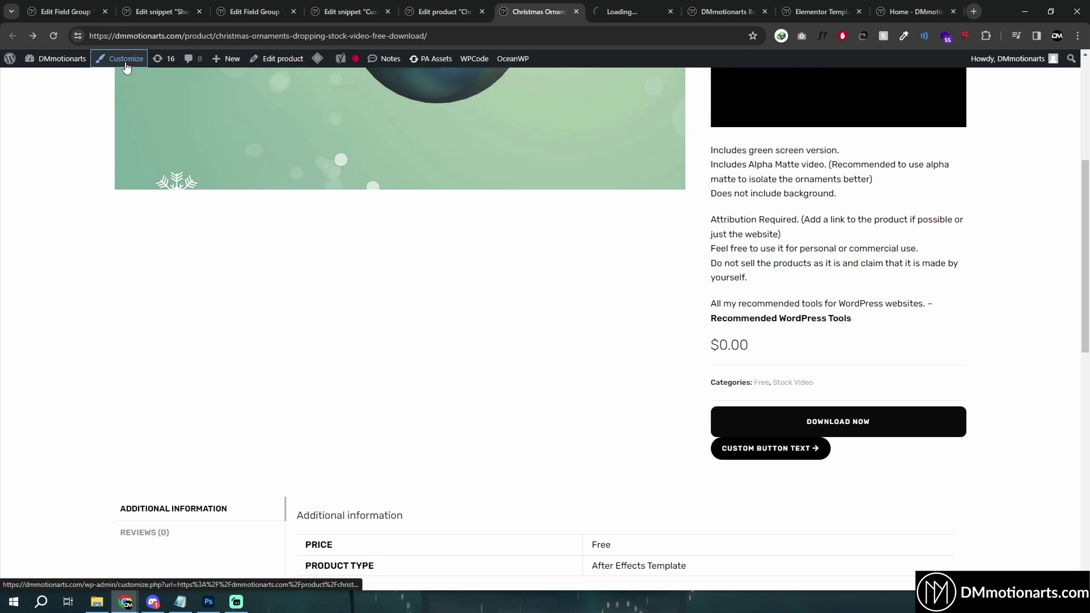
{"action": "left_click", "coordinate": [635, 4]}
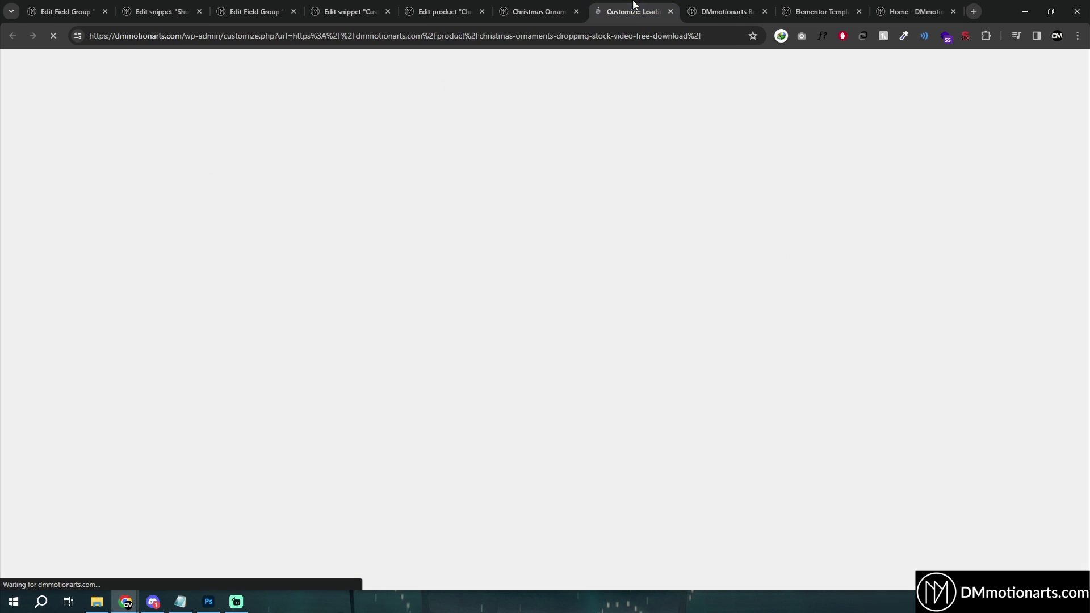
{"action": "left_click", "coordinate": [208, 602]}
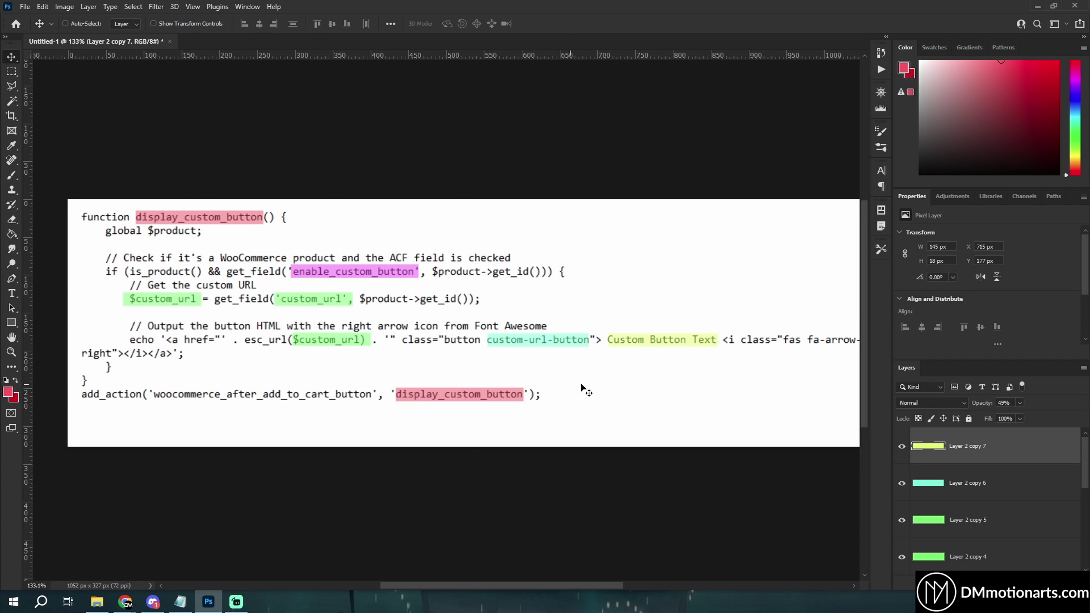
{"action": "scroll", "coordinate": [580, 390], "scroll_direction": "up", "scroll_amount": 3}
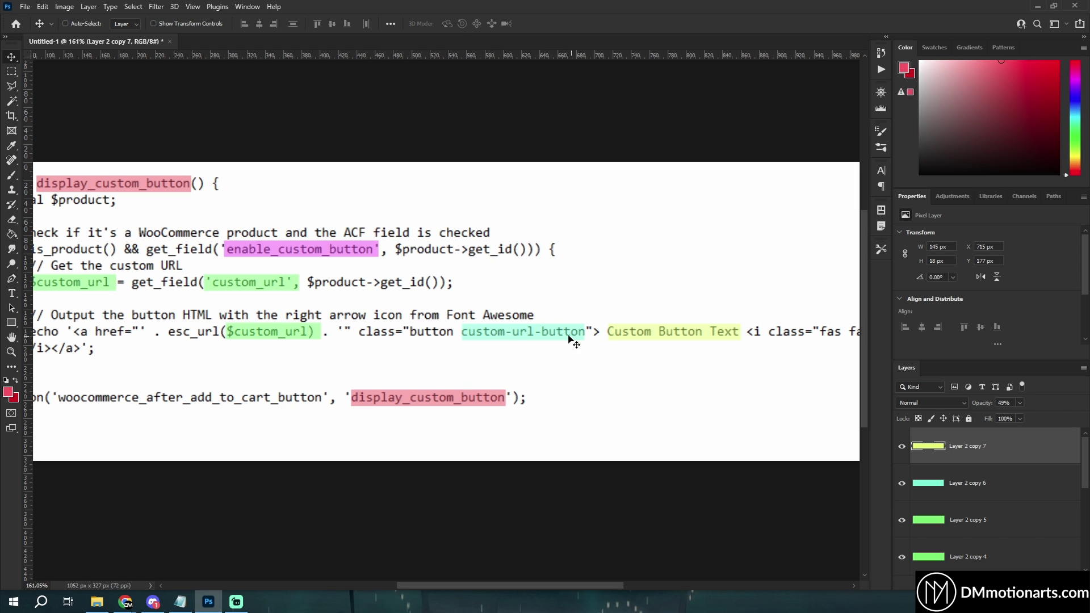
{"action": "scroll", "coordinate": [569, 339], "scroll_direction": "down", "scroll_amount": 2}
{"action": "left_click", "coordinate": [126, 602]}
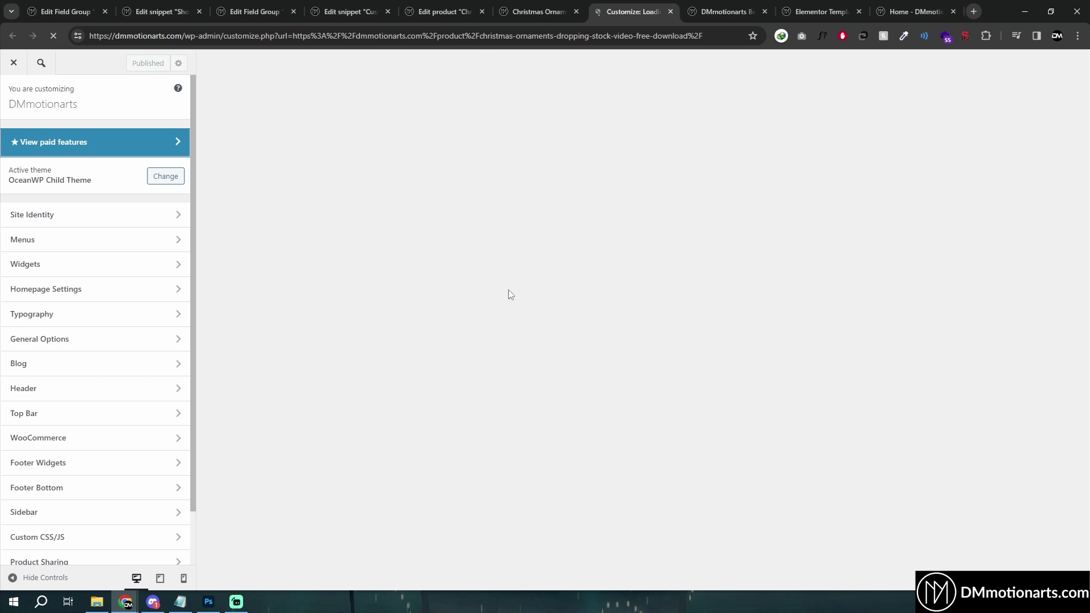
{"action": "scroll", "coordinate": [93, 390], "scroll_direction": "down", "scroll_amount": 1}
{"action": "left_click", "coordinate": [56, 478]}
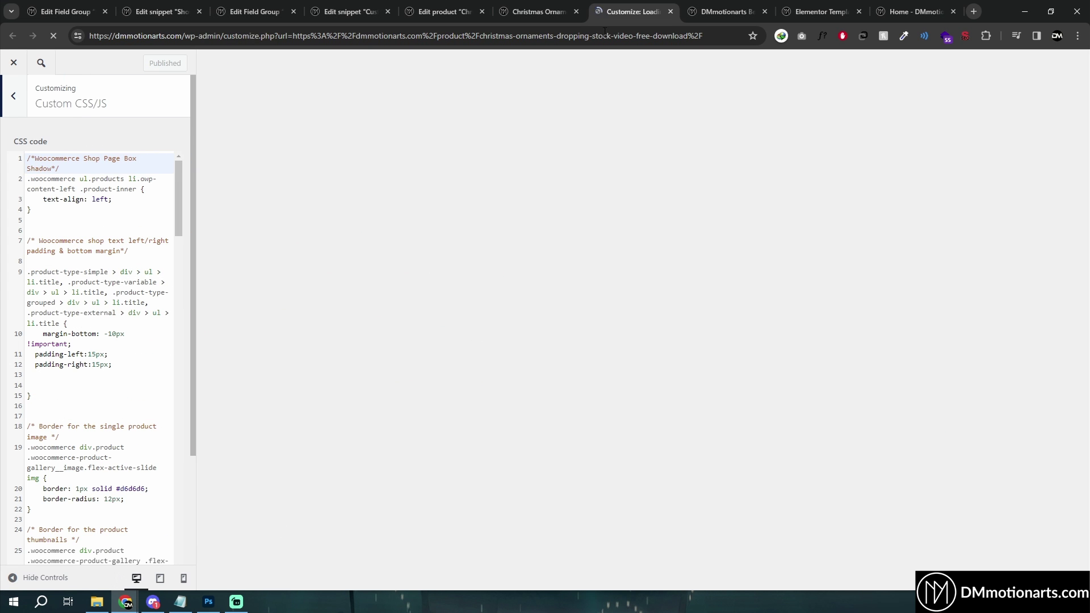
Insert blank lines above the existing CSS, checking the code image for the selector name.
{"action": "scroll", "coordinate": [666, 408], "scroll_direction": "down", "scroll_amount": 4}
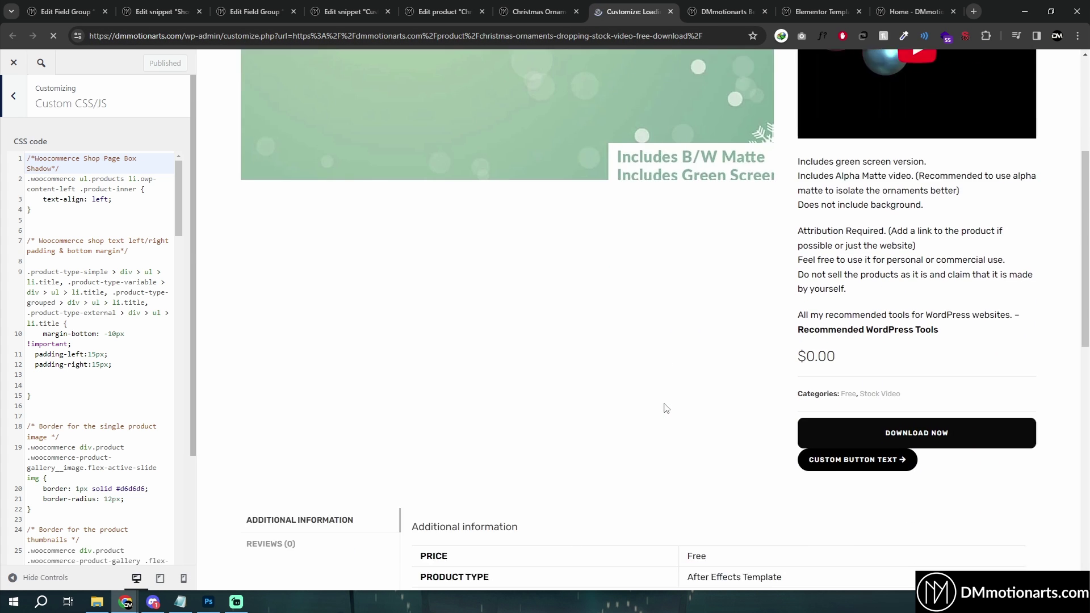
{"action": "scroll", "coordinate": [667, 408], "scroll_direction": "down", "scroll_amount": 2}
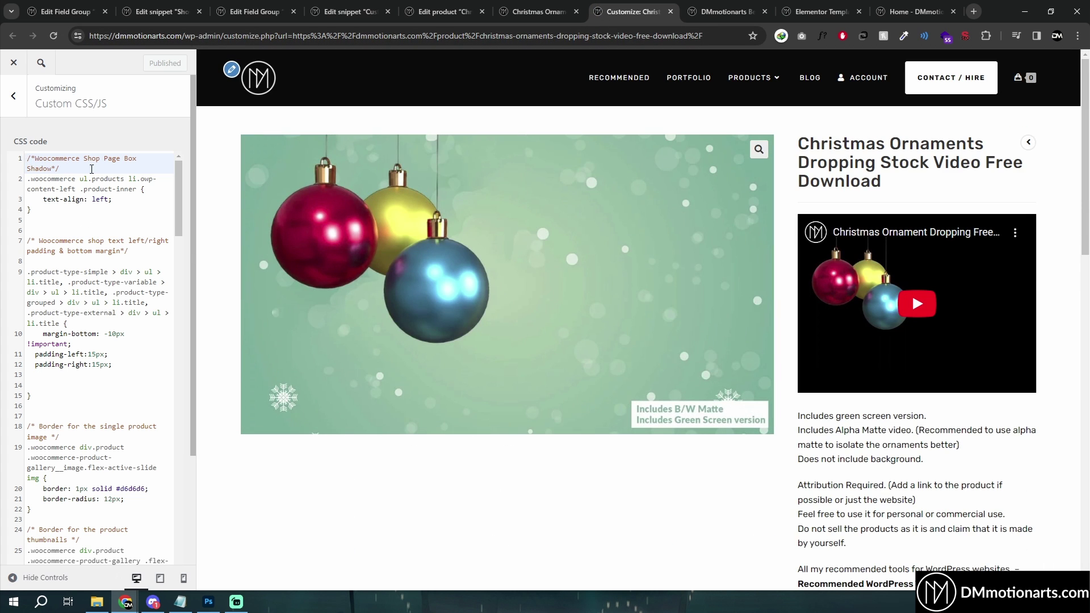
{"action": "key", "text": "Return"}
{"action": "key", "text": "Return"}
{"action": "key", "text": "Return"}
{"action": "left_click", "coordinate": [42, 161]}
{"action": "key", "text": "Return"}
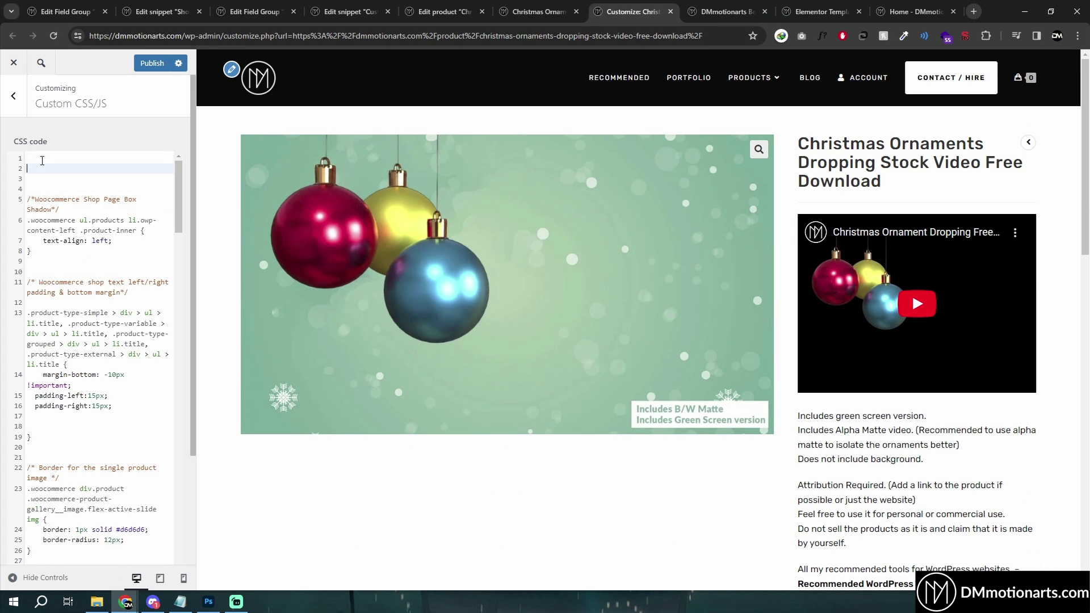
{"action": "left_click", "coordinate": [209, 601]}
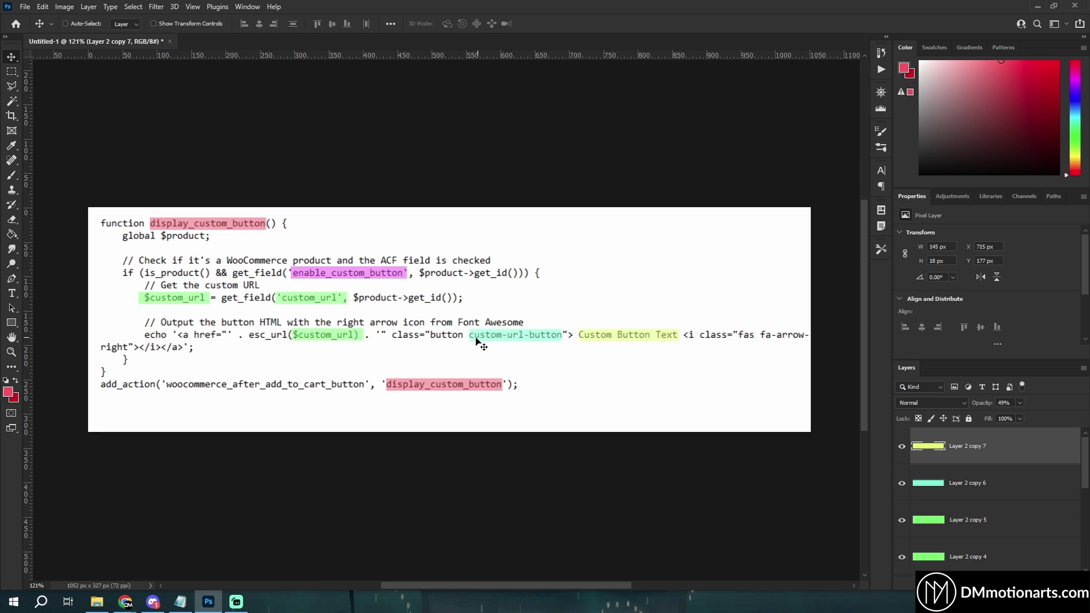
{"action": "left_click", "coordinate": [208, 603]}
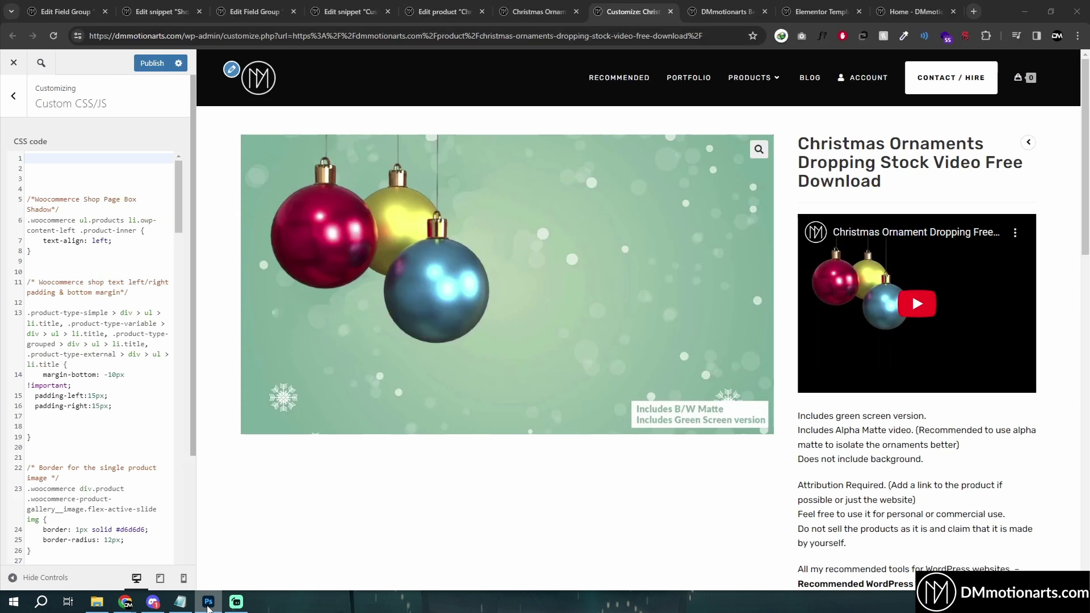
{"action": "scroll", "coordinate": [104, 177], "scroll_direction": "down", "scroll_amount": 1}
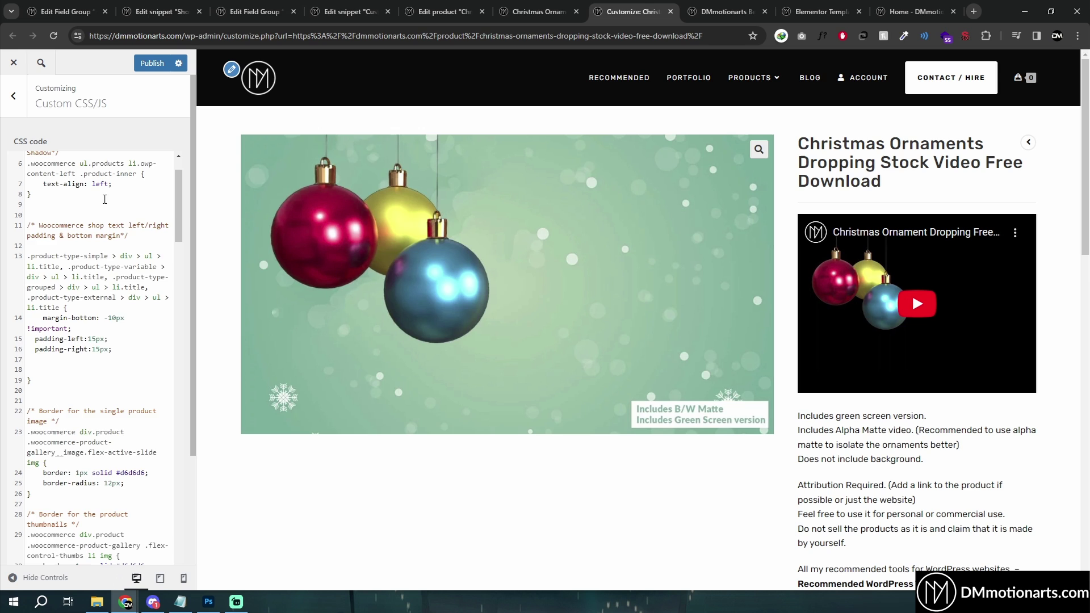
{"action": "scroll", "coordinate": [99, 185], "scroll_direction": "up", "scroll_amount": 1}
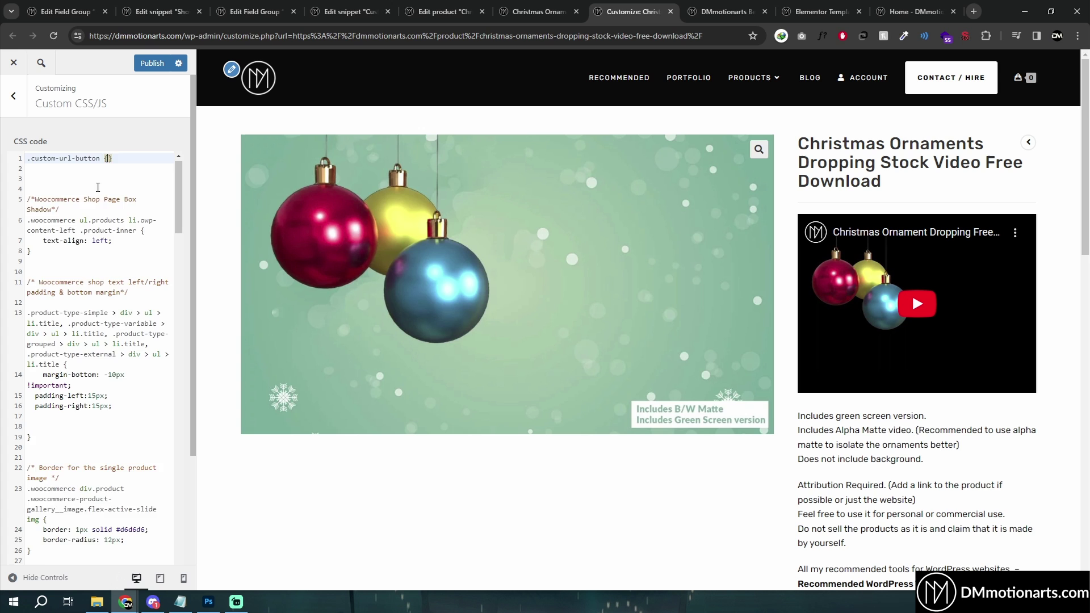
Open up empty lines inside the .custom-url-button rule body.
{"action": "key", "text": "Return"}
{"action": "key", "text": "Return"}
{"action": "key", "text": "Return"}
{"action": "key", "text": "Return"}
{"action": "key", "text": "Up"}
{"action": "key", "text": "Up"}
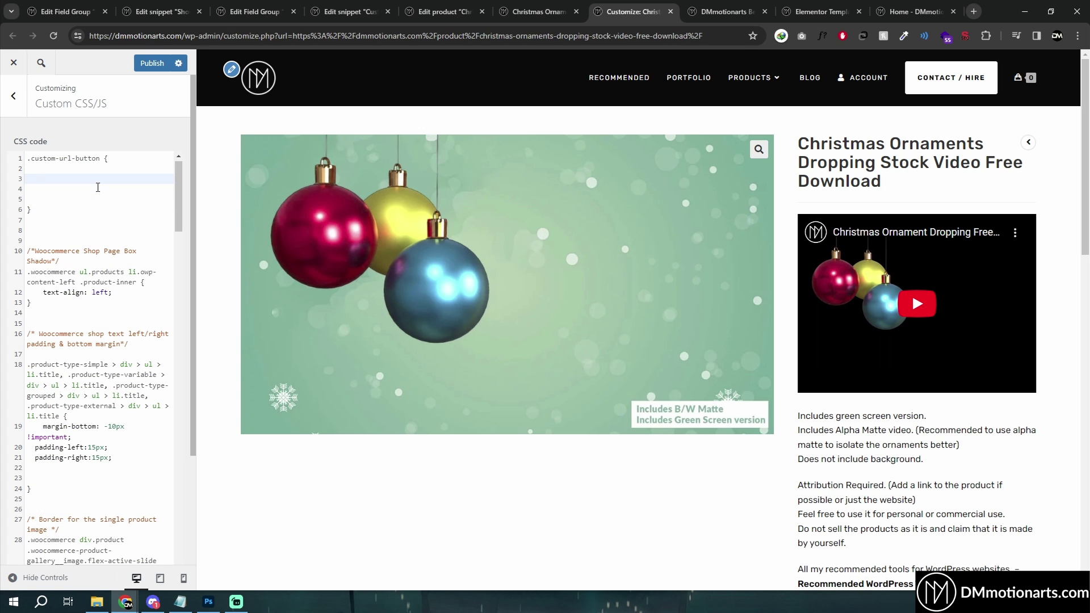
{"action": "scroll", "coordinate": [779, 443], "scroll_direction": "down", "scroll_amount": 4}
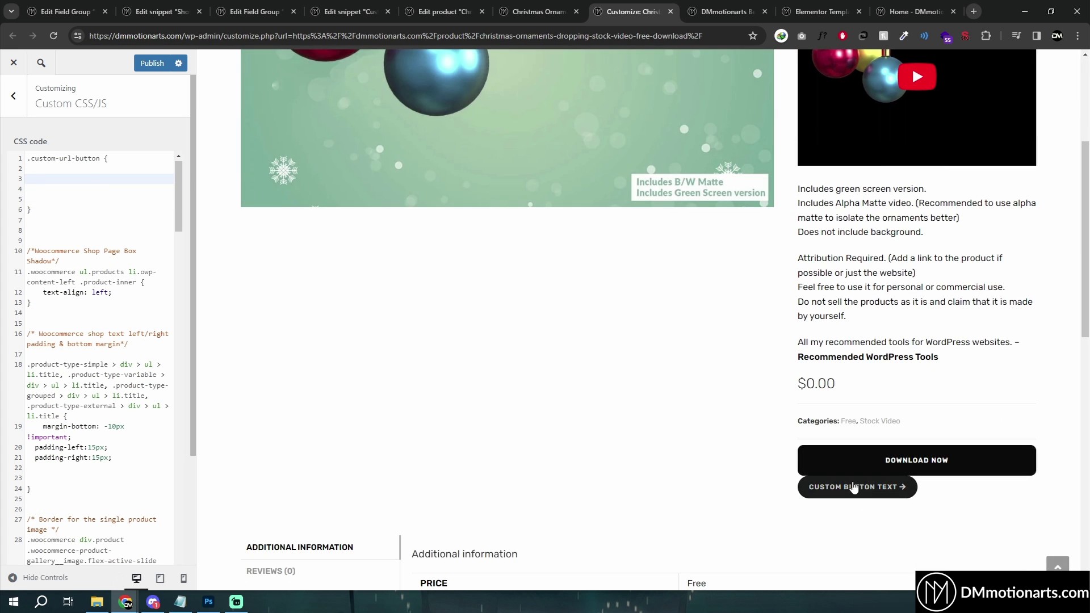
{"action": "left_click", "coordinate": [46, 190]}
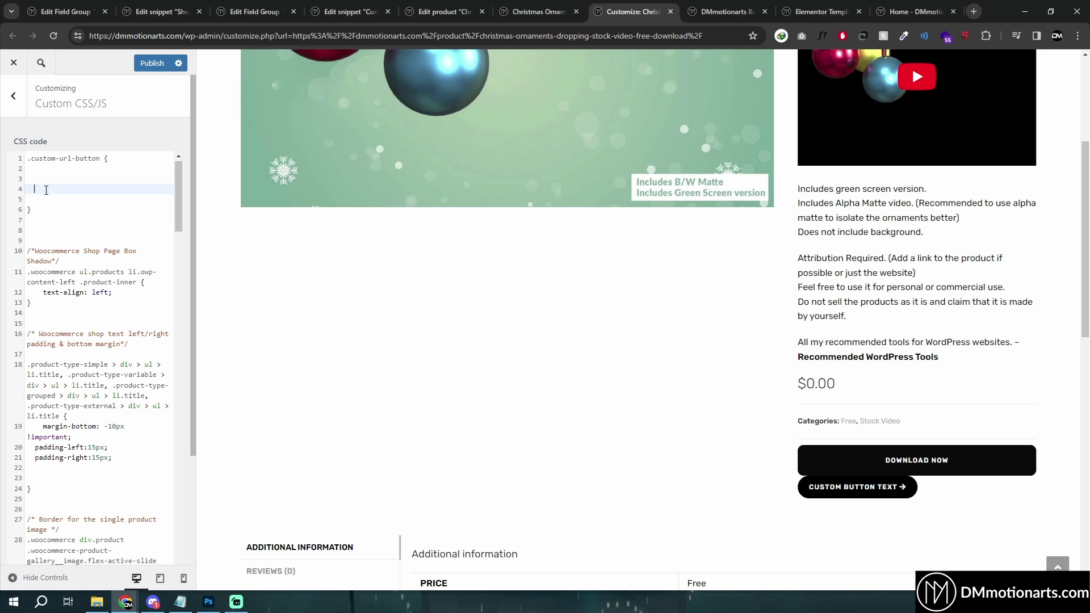
{"action": "left_click", "coordinate": [42, 171]}
{"action": "left_click_drag", "start_coordinate": [28, 159], "coordinate": [100, 159]}
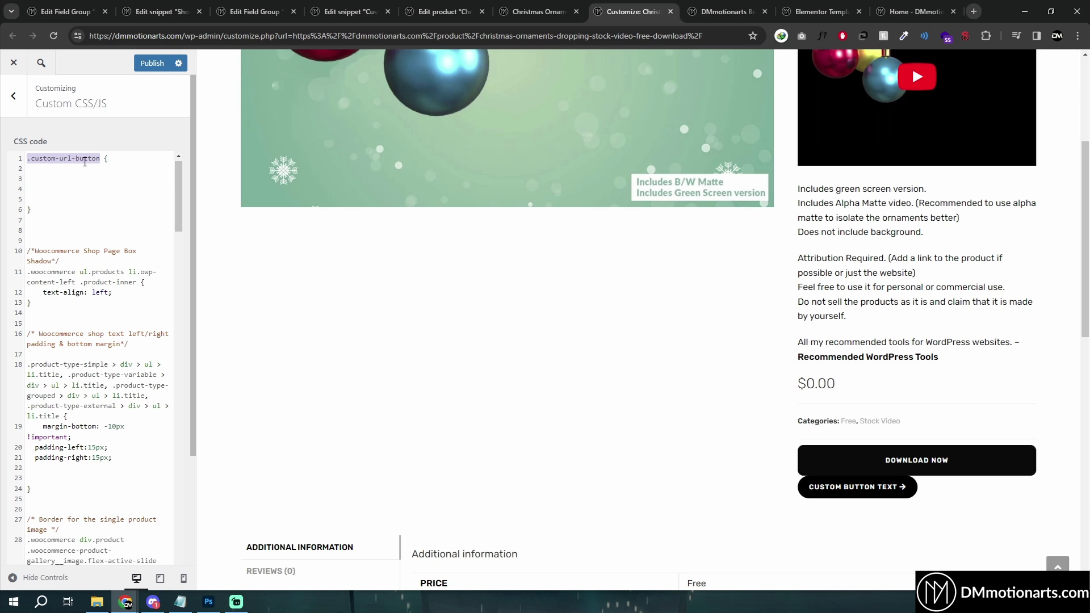
{"action": "left_click", "coordinate": [104, 170]}
{"action": "key", "text": "Down"}
{"action": "key", "text": "Down"}
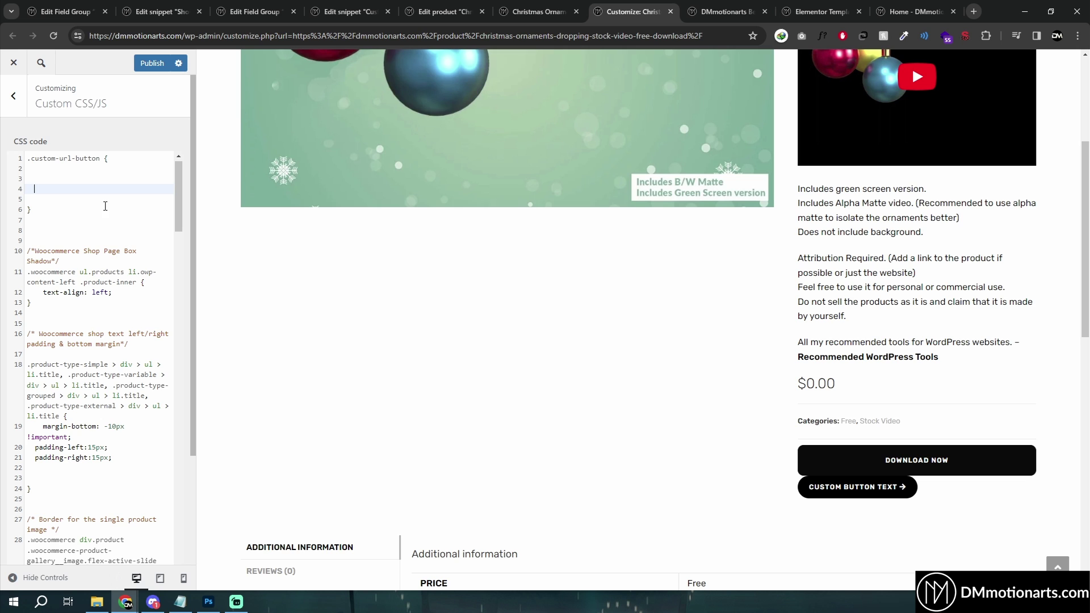
Select the whole .custom-url-button rule, then dismiss the context menu without changing it.
{"action": "left_click", "coordinate": [64, 211]}
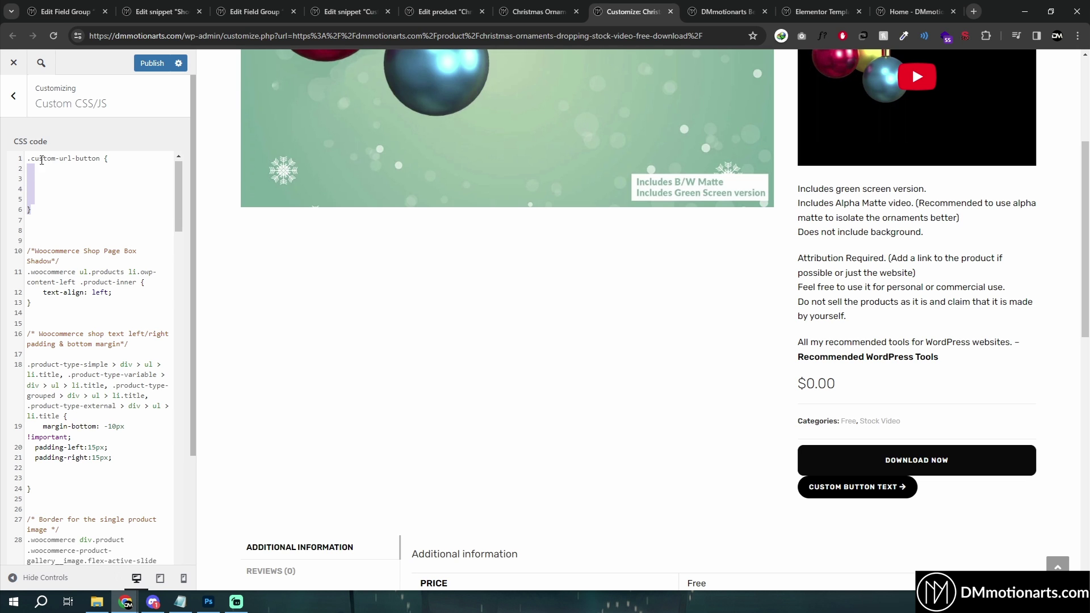
{"action": "left_click", "coordinate": [29, 158]}
{"action": "left_click", "coordinate": [32, 209], "text": "shift"}
{"action": "key", "text": "ctrl+c"}
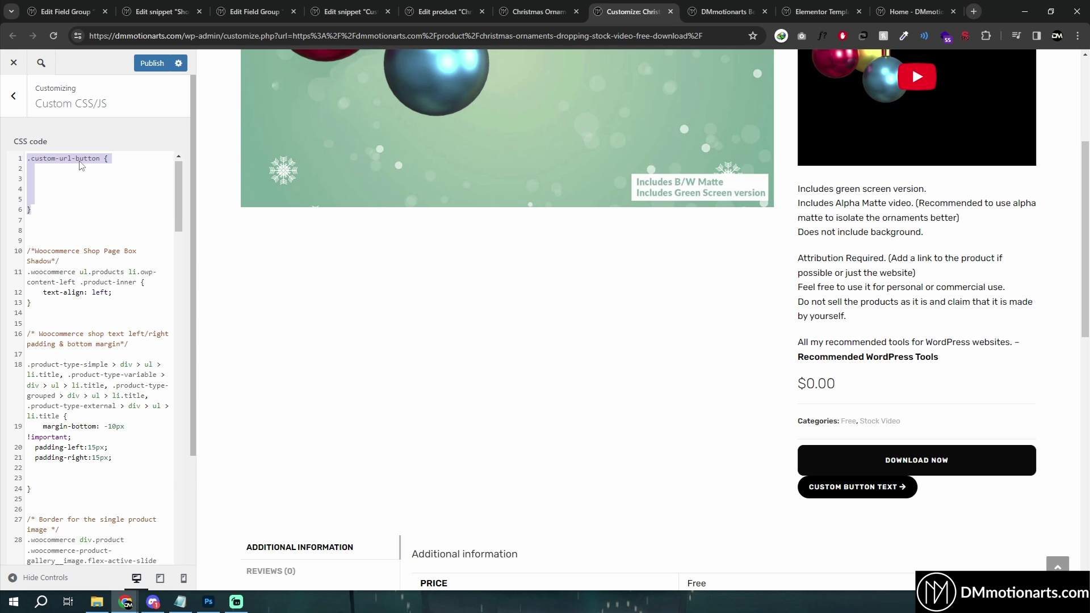
{"action": "right_click", "coordinate": [78, 162]}
{"action": "left_click", "coordinate": [108, 211]}
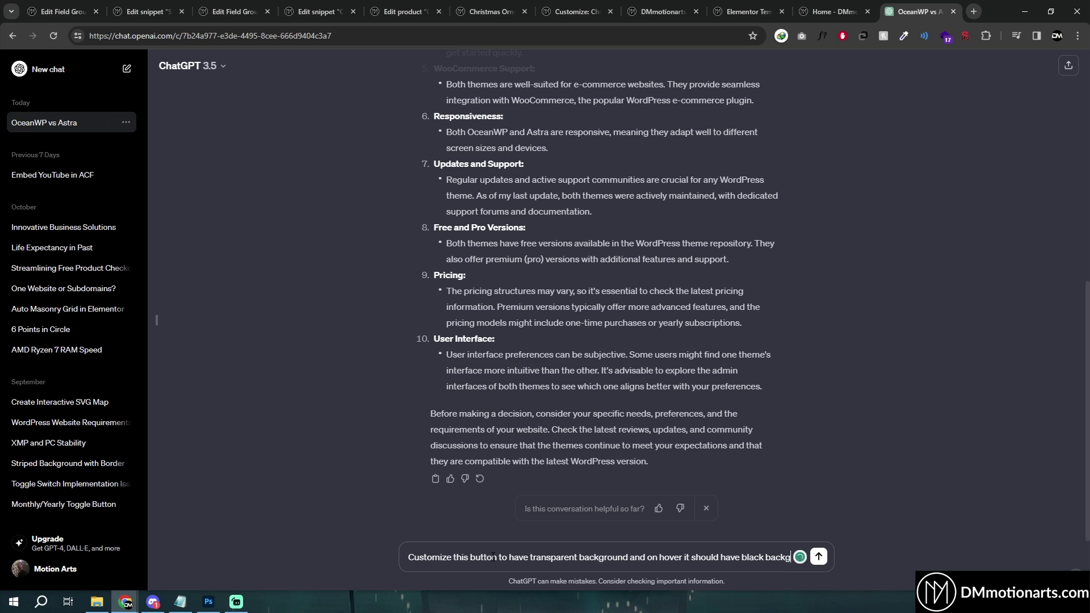
Ask ChatGPT for 15px Outfit font and a 2px black border with a hover style.
{"action": "type", "text": "round."}
{"action": "key", "text": "shift+Return"}
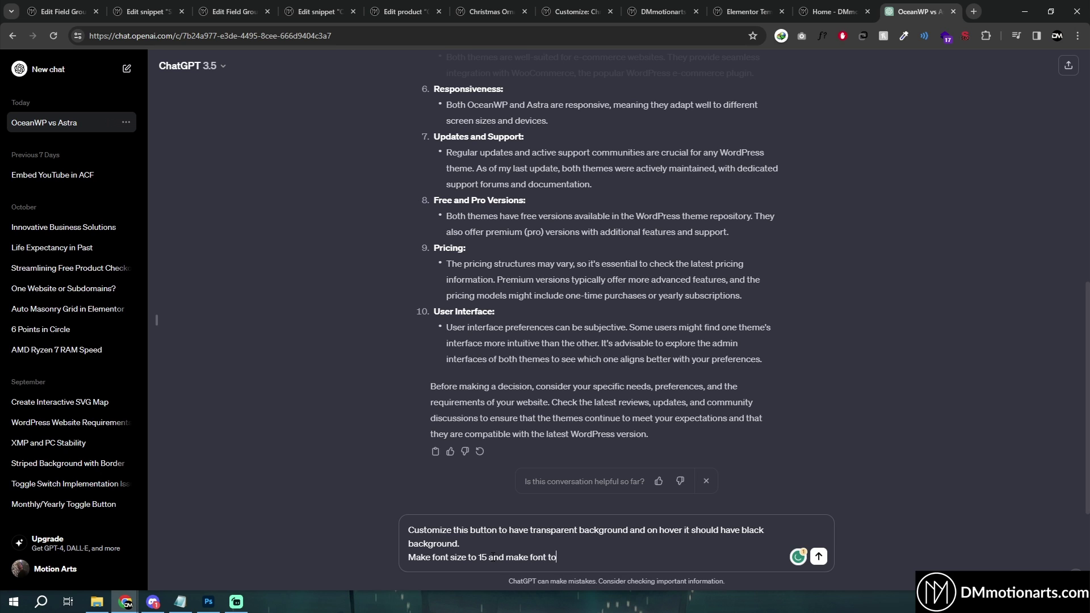
{"action": "type", "text": "Make font size to 15 and make font to outfit"}
{"action": "key", "text": "shift+Return"}
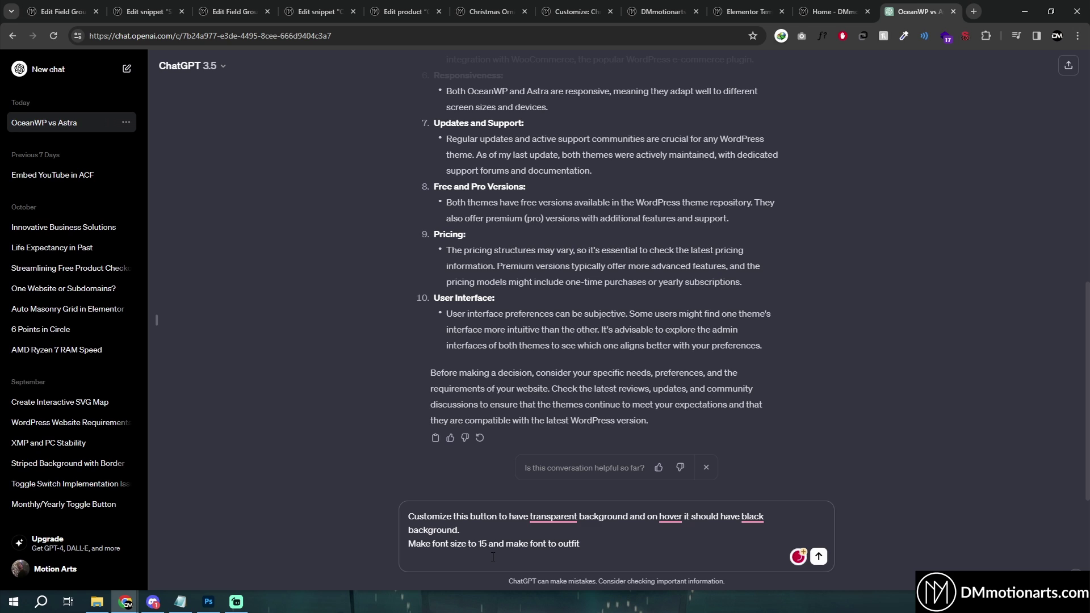
{"action": "type", "text": "Add a border of 2 px with black color and on hover"}
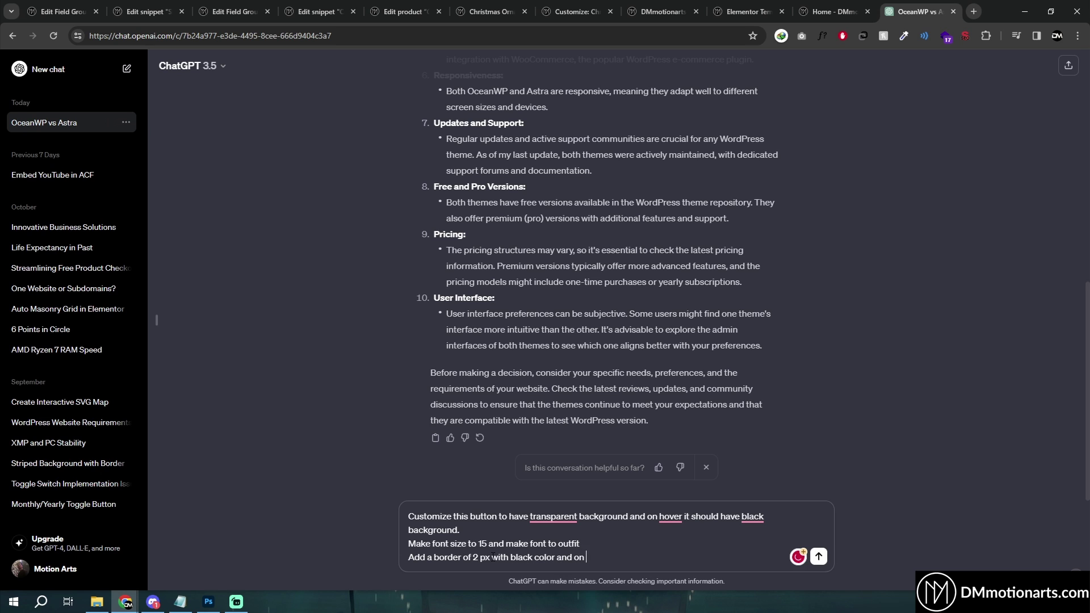
{"action": "key", "text": "BackSpace"}
{"action": "key", "text": "BackSpace"}
{"action": "key", "text": "BackSpace"}
{"action": "key", "text": "BackSpace"}
{"action": "key", "text": "BackSpace"}
{"action": "key", "text": "BackSpace"}
{"action": "key", "text": "BackSpace"}
{"action": "key", "text": "BackSpace"}
{"action": "key", "text": "BackSpace"}
{"action": "key", "text": "BackSpace"}
{"action": "key", "text": "BackSpace"}
Paste the empty .custom-url-button rule, send the prompt, and copy ChatGPT's CSS answer.
{"action": "key", "text": "shift+Return"}
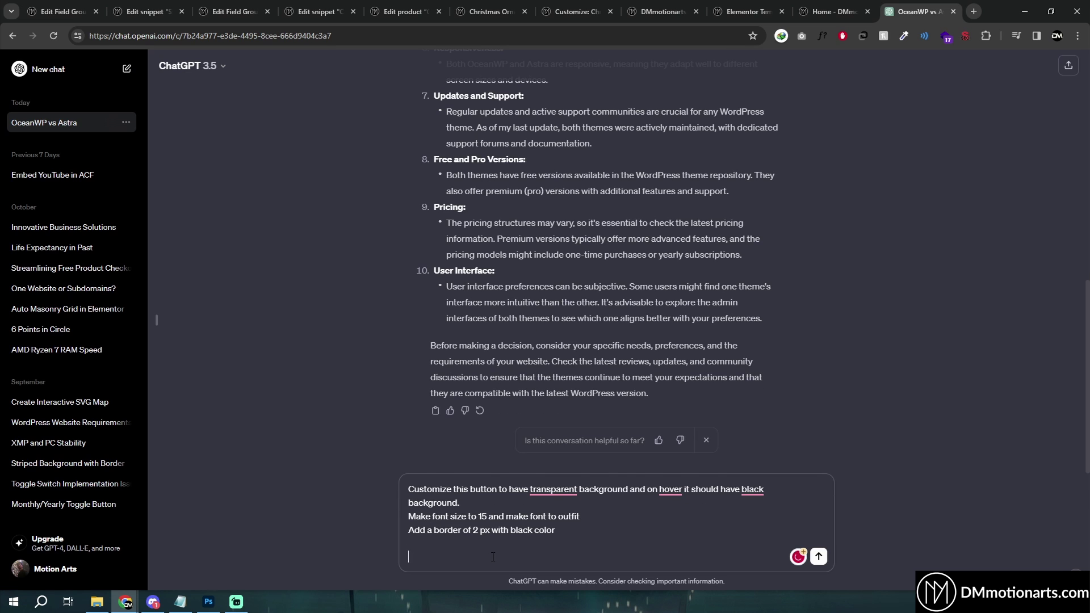
{"action": "key", "text": "ctrl+v"}
{"action": "key", "text": "Return"}
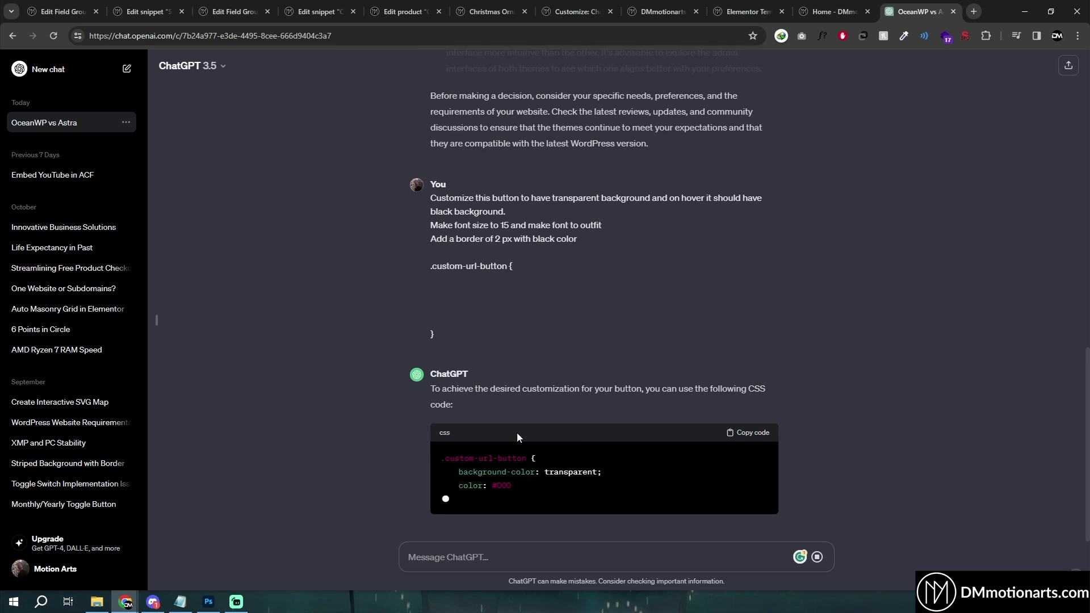
{"action": "left_click", "coordinate": [750, 189]}
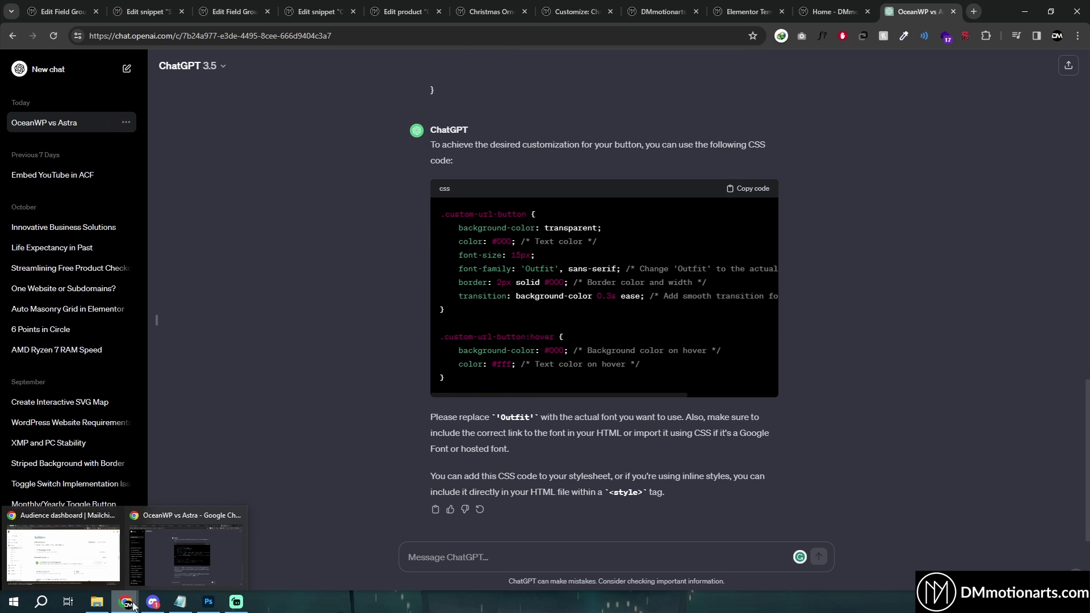
In the Customizer's Custom CSS, replace the empty .custom-url-button rule with ChatGPT's CSS.
{"action": "left_click", "coordinate": [811, 8]}
{"action": "left_click", "coordinate": [763, 8]}
{"action": "left_click", "coordinate": [577, 12]}
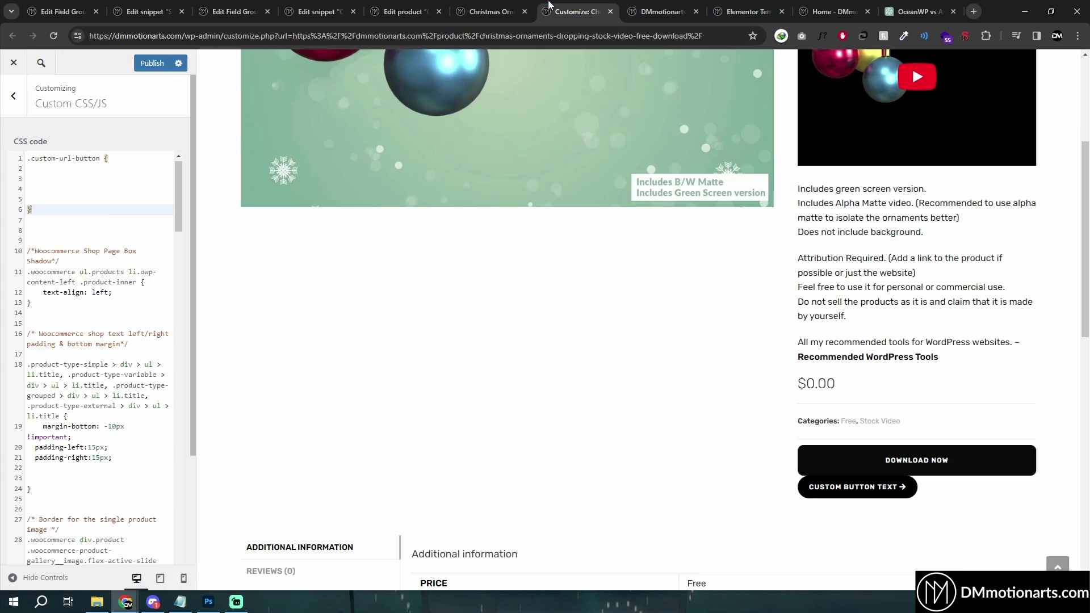
{"action": "left_click", "coordinate": [44, 219]}
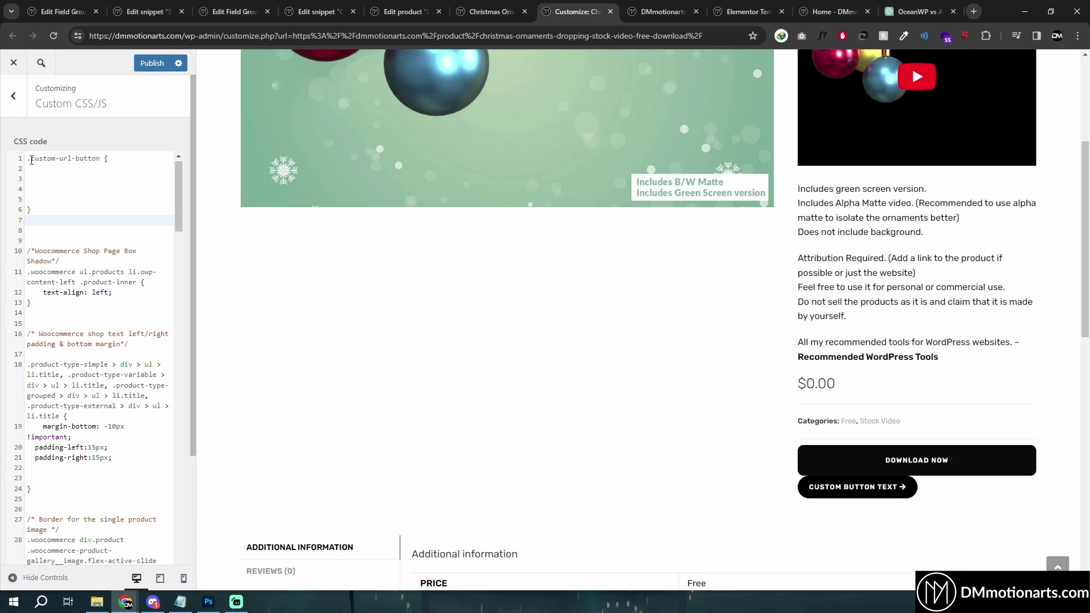
{"action": "left_click_drag", "start_coordinate": [68, 222], "coordinate": [27, 158]}
{"action": "key", "text": "ctrl+v"}
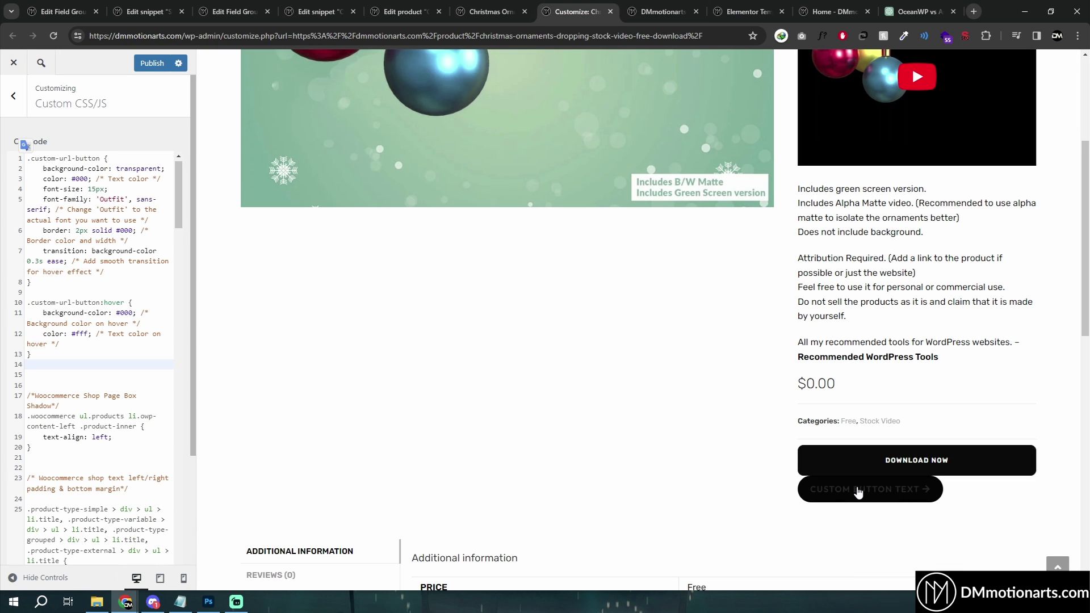
Change the button text colour to #fff, trying then undoing a 10px border-radius.
{"action": "left_click", "coordinate": [116, 275]}
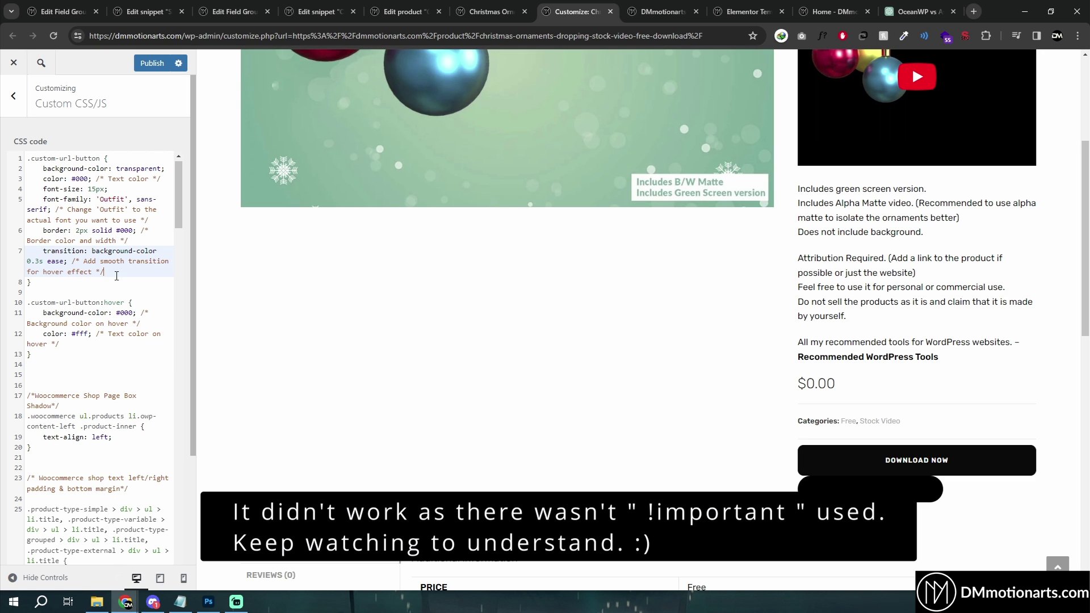
{"action": "left_click", "coordinate": [92, 179]}
{"action": "type", "text": "fff"}
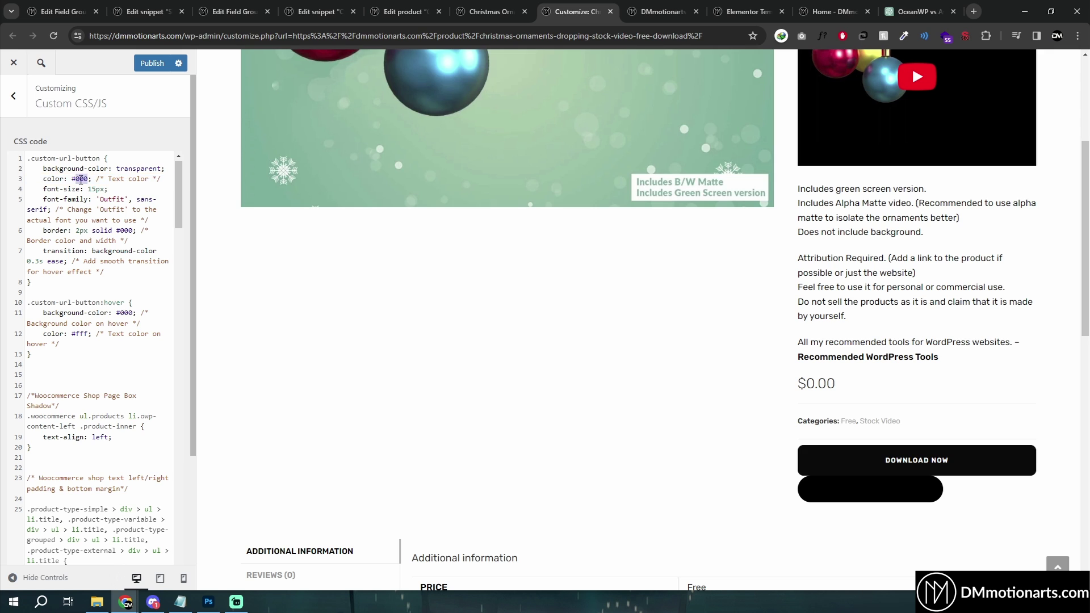
{"action": "left_click", "coordinate": [51, 199]}
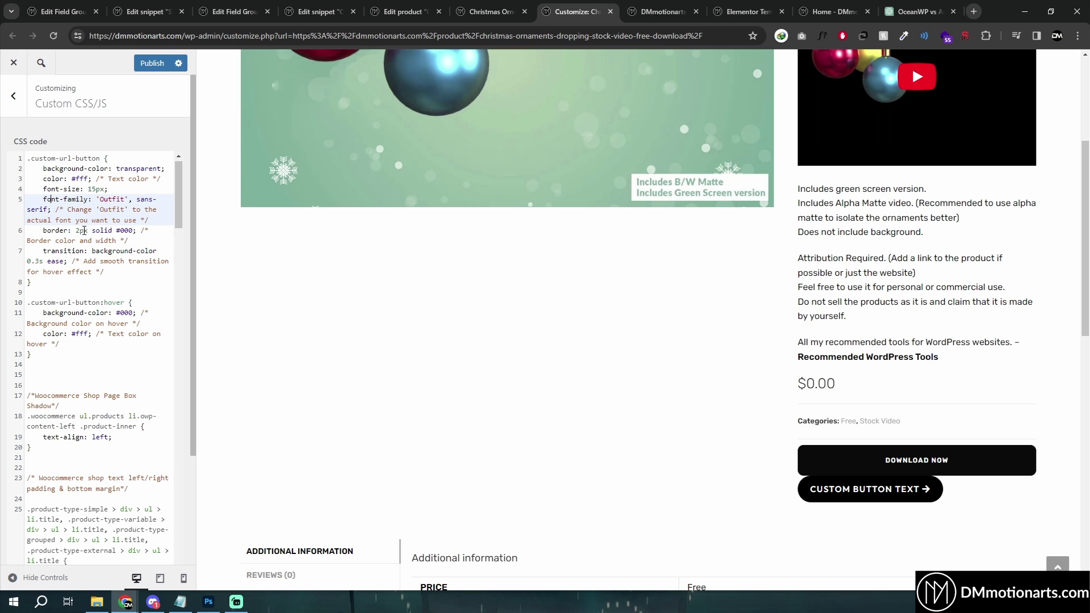
{"action": "left_click", "coordinate": [140, 238]}
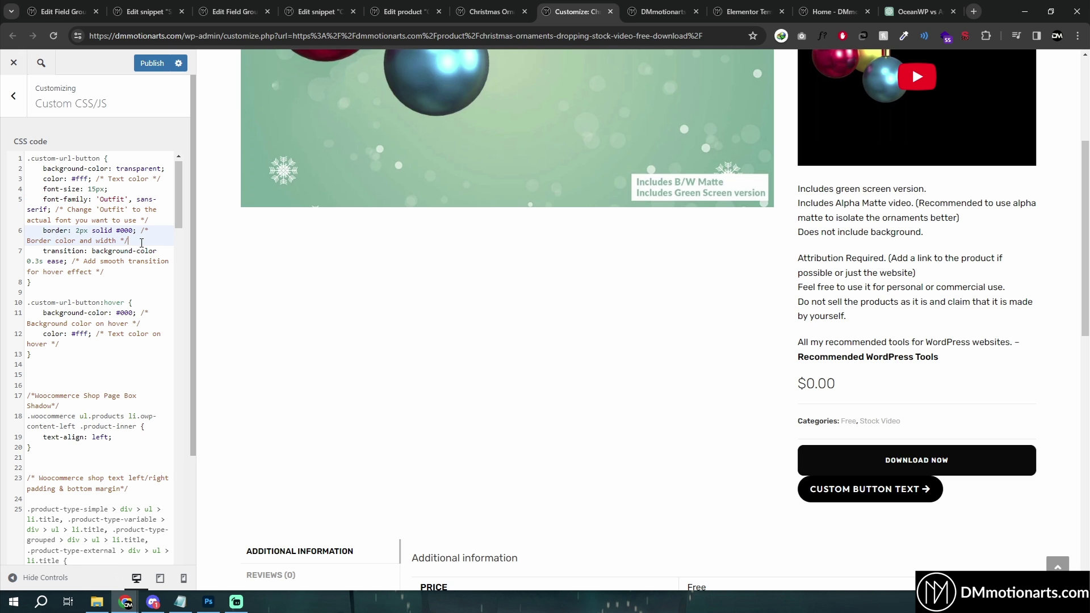
{"action": "key", "text": "Return"}
{"action": "type", "text": "border-radius"}
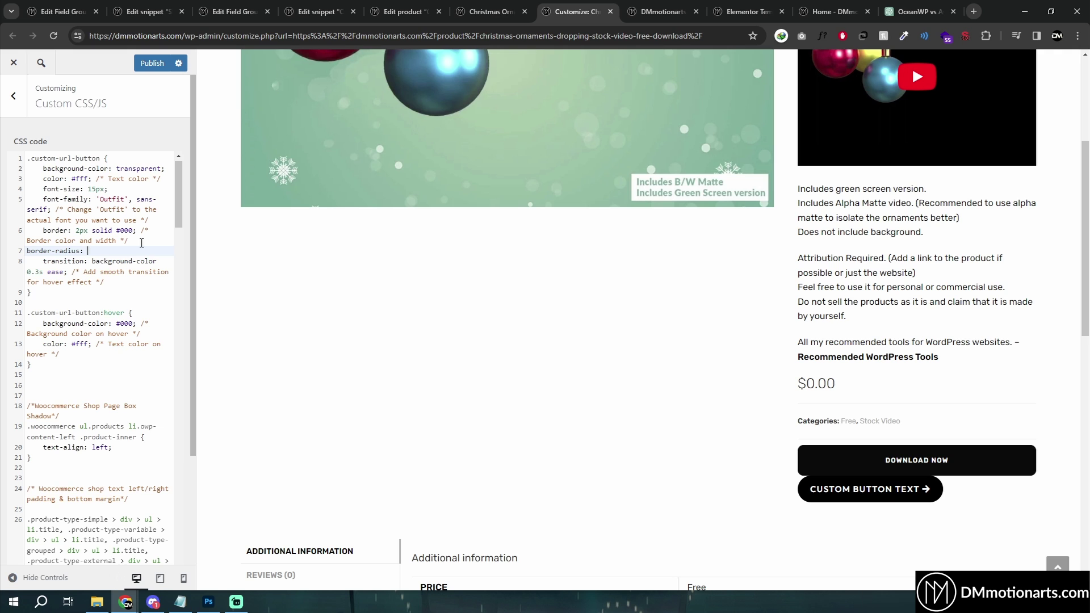
{"action": "type", "text": ": 10px"}
{"action": "key", "text": "ctrl+z"}
{"action": "key", "text": "ctrl+z"}
{"action": "key", "text": "ctrl+z"}
{"action": "key", "text": "ctrl+z"}
{"action": "key", "text": "ctrl+z"}
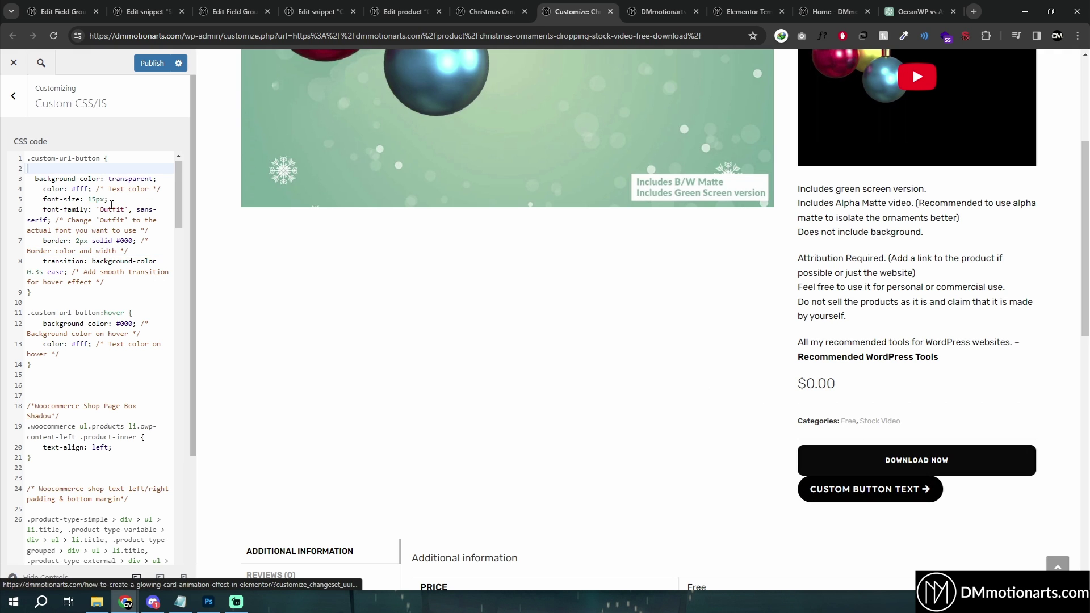
{"action": "key", "text": "ctrl+z"}
{"action": "key", "text": "ctrl+z"}
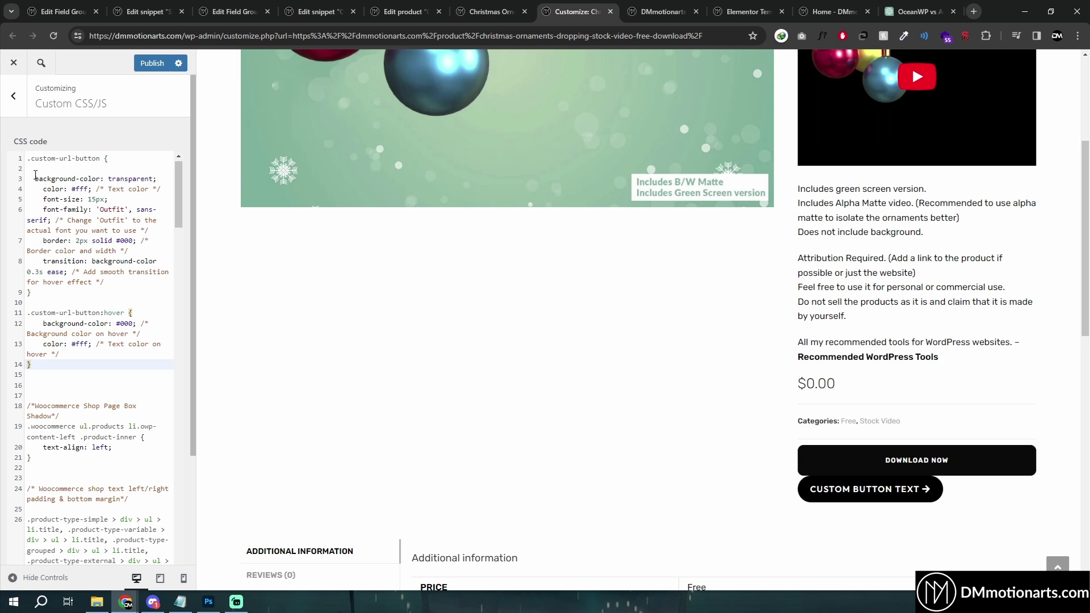
Copy the .live-demo-button CSS from Notepad and select the custom-url-button CSS in the Customizer.
{"action": "left_click", "coordinate": [180, 601]}
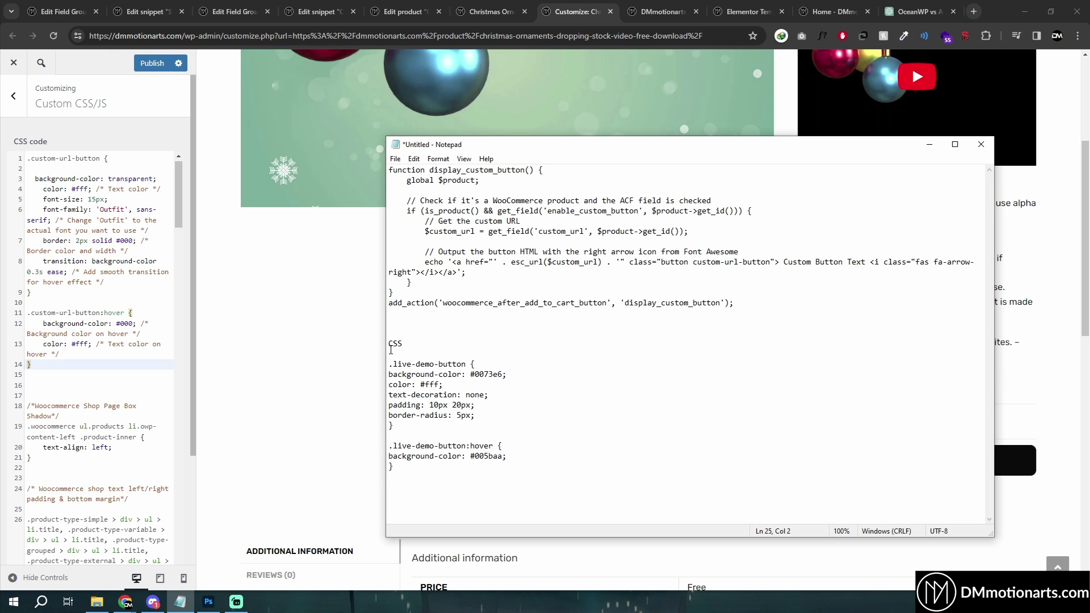
{"action": "left_click_drag", "start_coordinate": [389, 364], "coordinate": [464, 473]}
{"action": "right_click", "coordinate": [464, 473]}
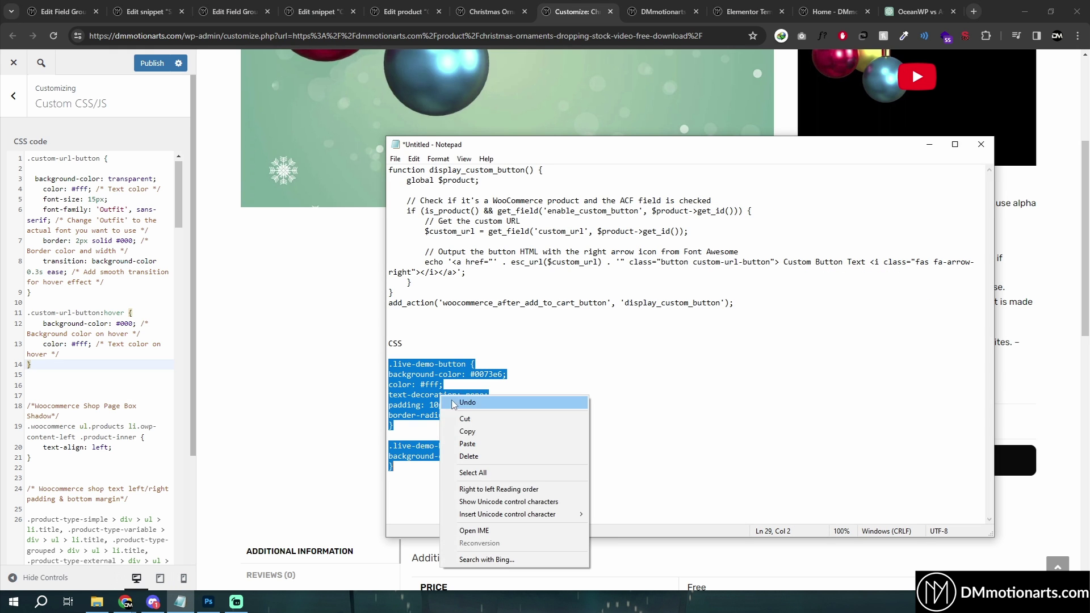
{"action": "left_click", "coordinate": [469, 423]}
{"action": "left_click", "coordinate": [73, 360]}
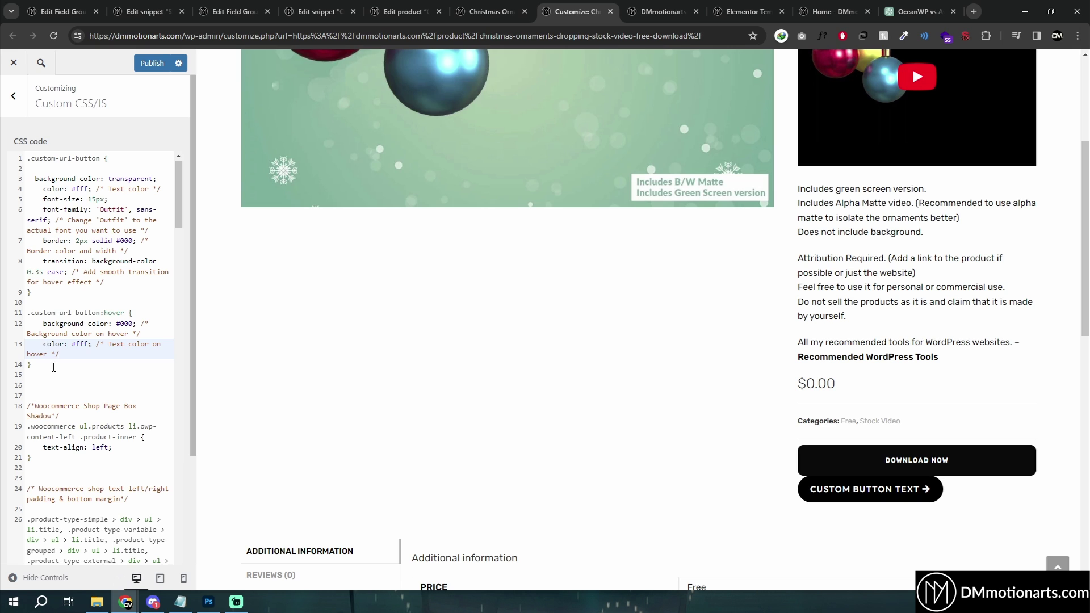
{"action": "left_click", "coordinate": [54, 367]}
{"action": "left_click", "coordinate": [29, 165], "text": "shift"}
Paste the Notepad CSS over lines 1–14 and rename both .live-demo-button selectors to .custom-url-button.
{"action": "left_click", "coordinate": [27, 159], "text": "shift"}
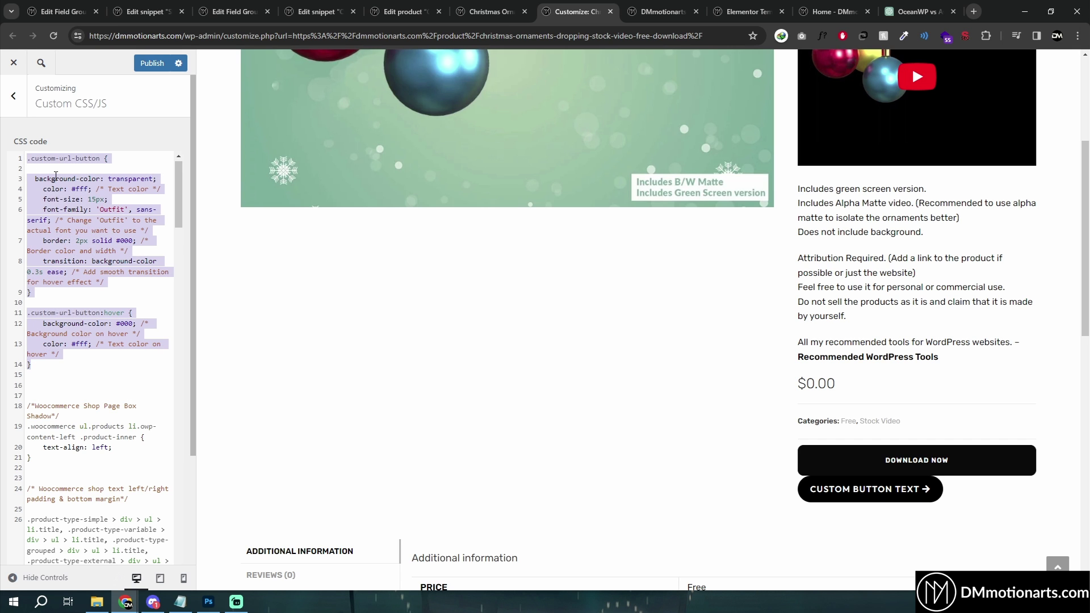
{"action": "key", "text": "ctrl+v"}
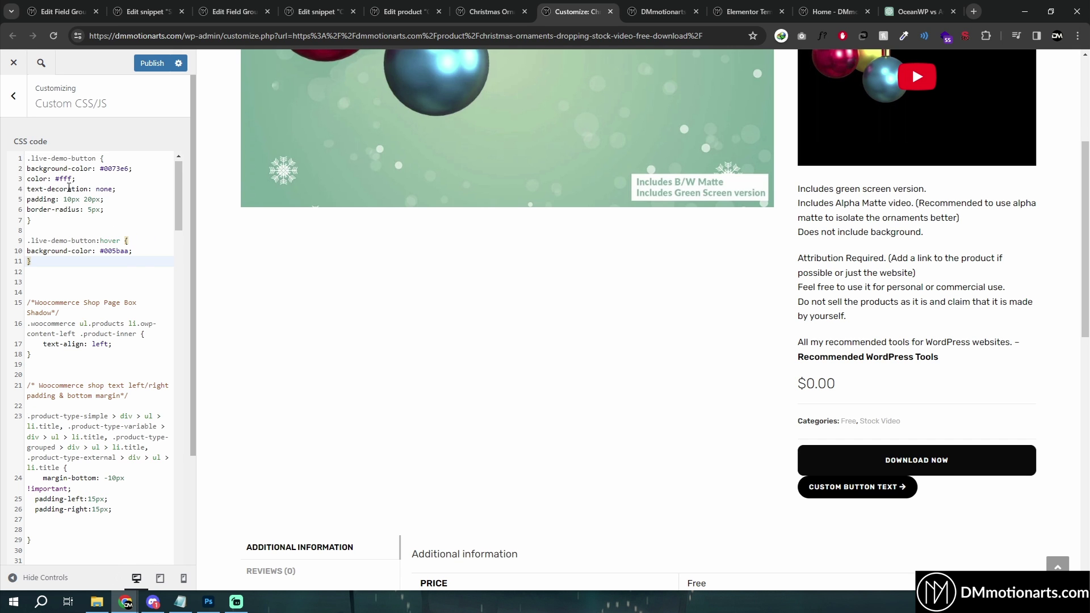
{"action": "left_click", "coordinate": [30, 159]}
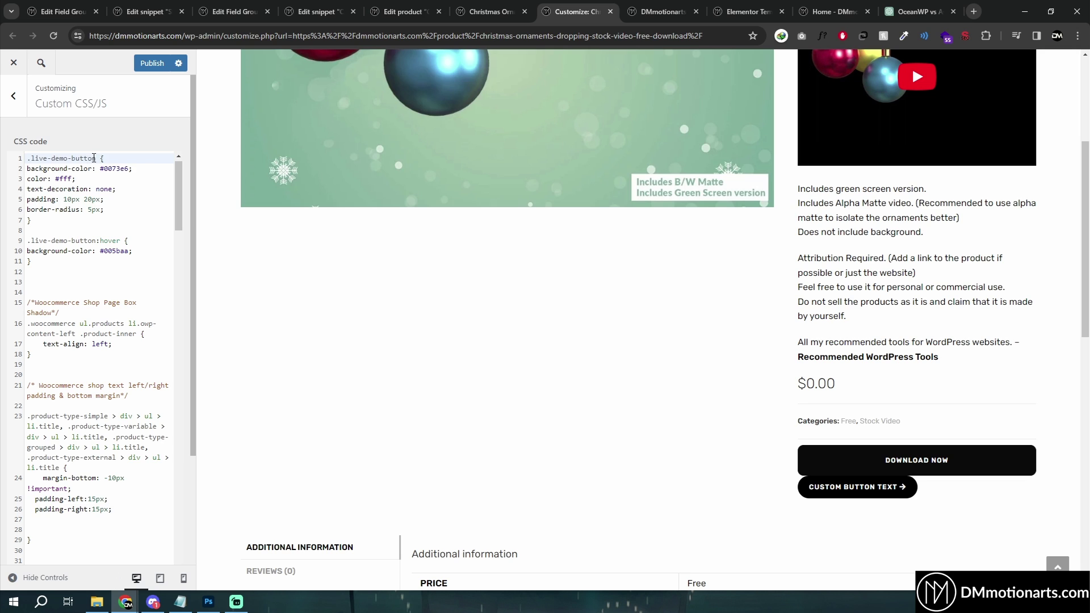
{"action": "left_click", "coordinate": [94, 158], "text": "shift"}
{"action": "type", "text": "custom-url-button"}
{"action": "left_click", "coordinate": [97, 241]}
{"action": "left_click", "coordinate": [33, 241], "text": "shift"}
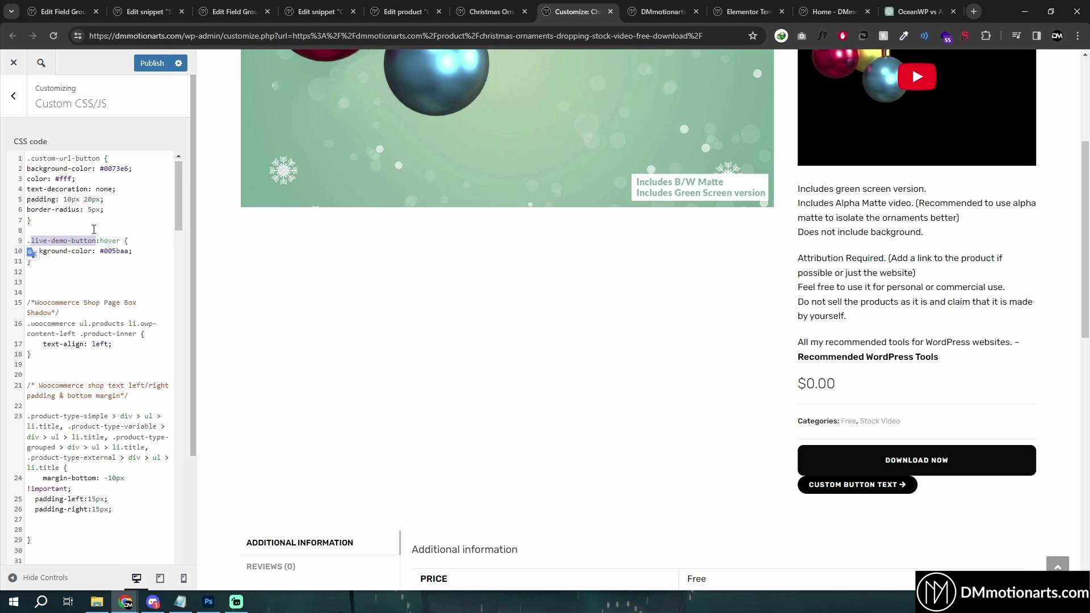
{"action": "type", "text": "custom"}
{"action": "type", "text": "-url-but"}
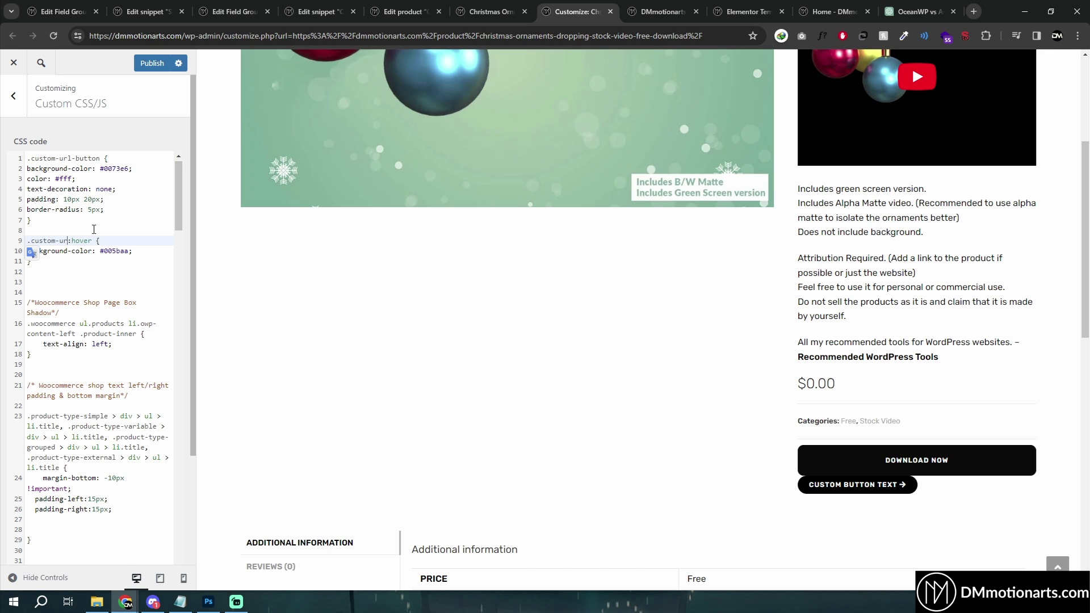
{"action": "type", "text": "ton"}
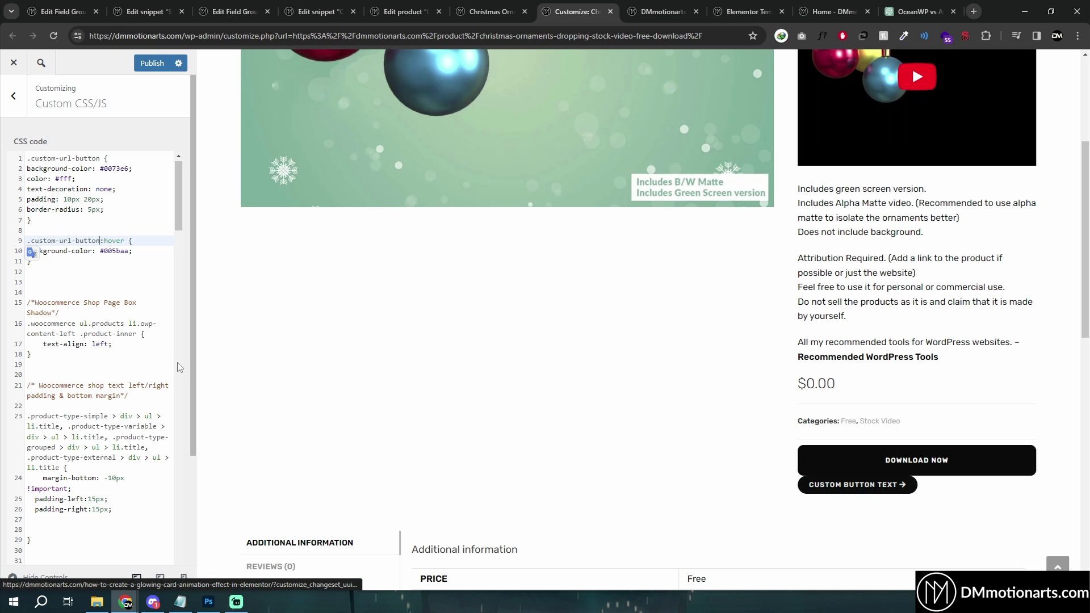
{"action": "left_click", "coordinate": [117, 253]}
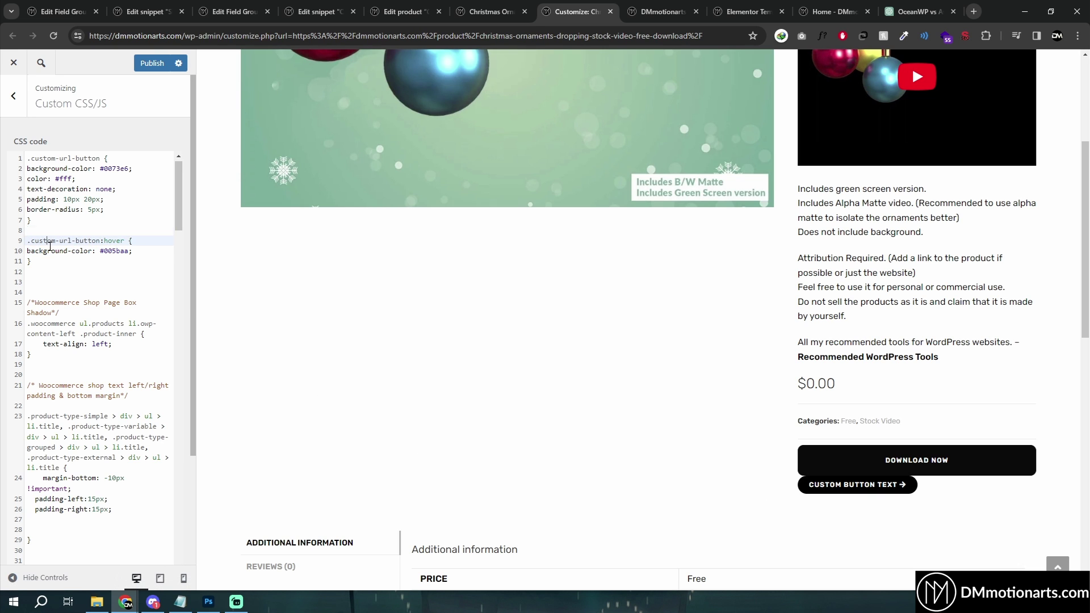
{"action": "left_click_drag", "start_coordinate": [101, 168], "coordinate": [130, 168]}
Make the .custom-url-button background colour transparent with !important.
{"action": "type", "text": "#0073e6"}
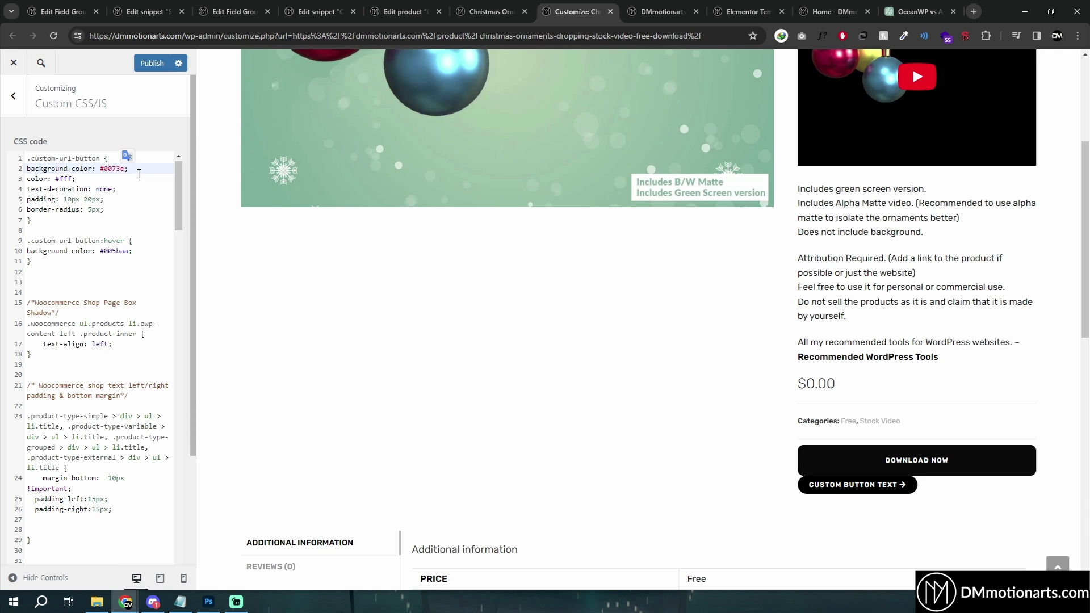
{"action": "key", "text": "ctrl+space"}
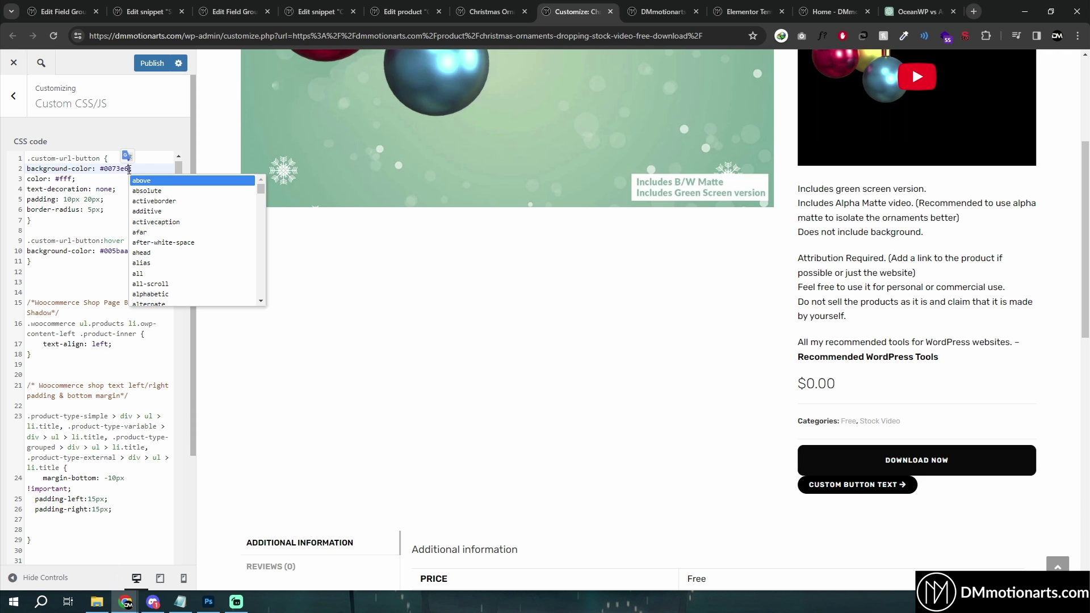
{"action": "left_click", "coordinate": [98, 177]}
{"action": "left_click", "coordinate": [130, 168]}
{"action": "type", "text": ";"}
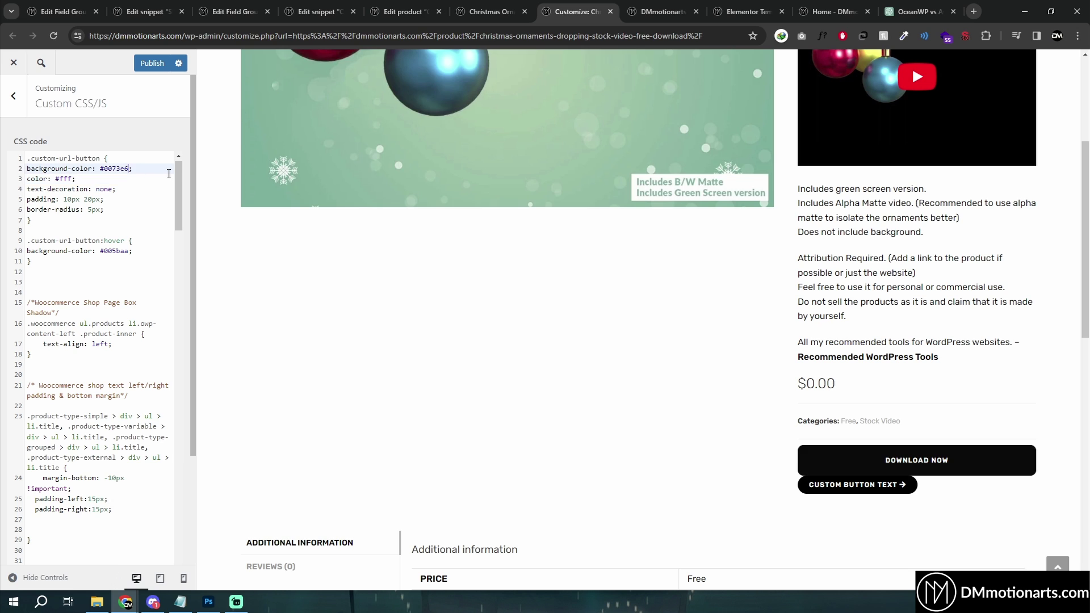
{"action": "type", "text": " !important"}
{"action": "key", "text": "Return"}
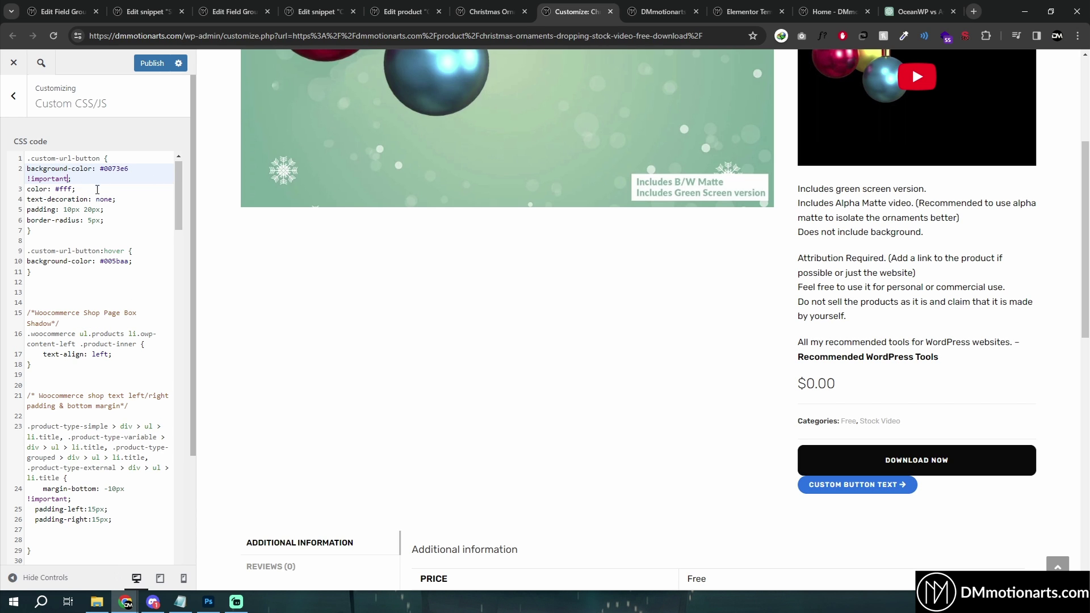
{"action": "double_click", "coordinate": [127, 169]}
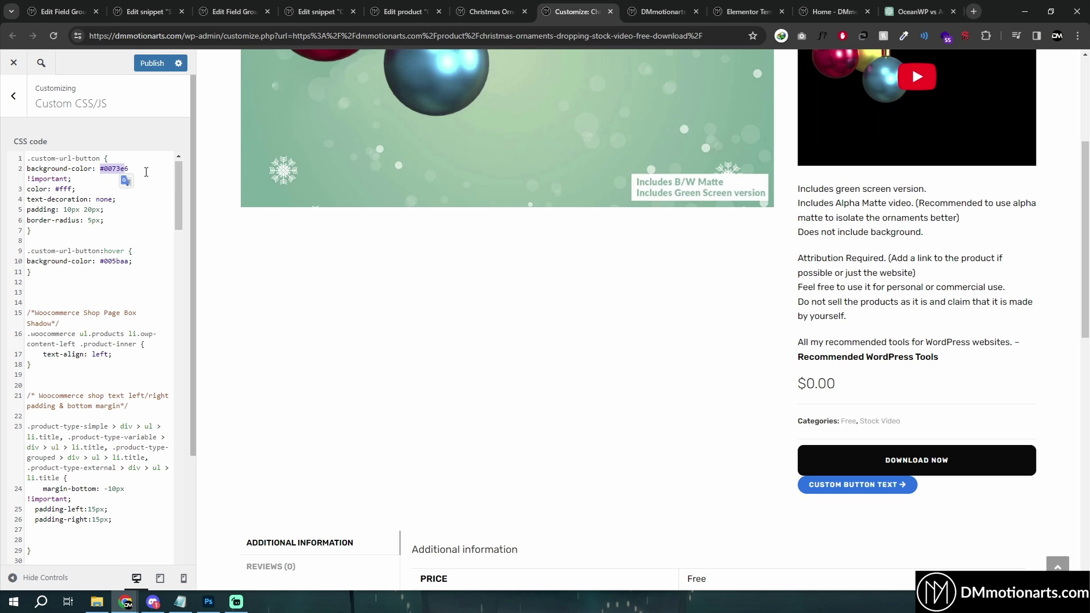
{"action": "type", "text": "black"}
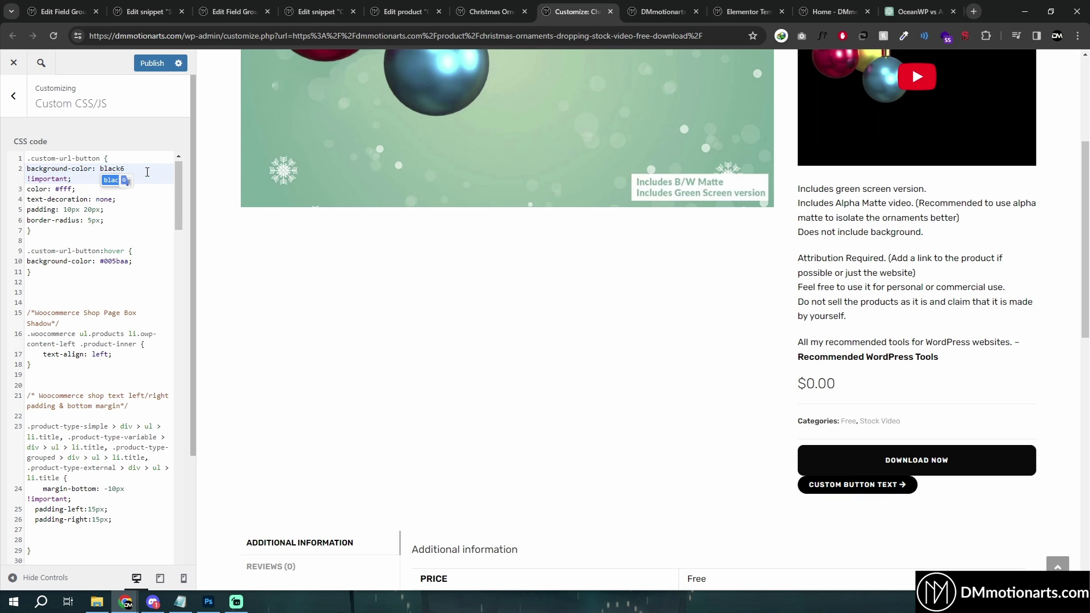
{"action": "key", "text": "Delete"}
{"action": "key", "text": "BackSpace"}
{"action": "key", "text": "BackSpace"}
{"action": "key", "text": "BackSpace"}
{"action": "key", "text": "BackSpace"}
{"action": "key", "text": "BackSpace"}
{"action": "type", "text": "red"}
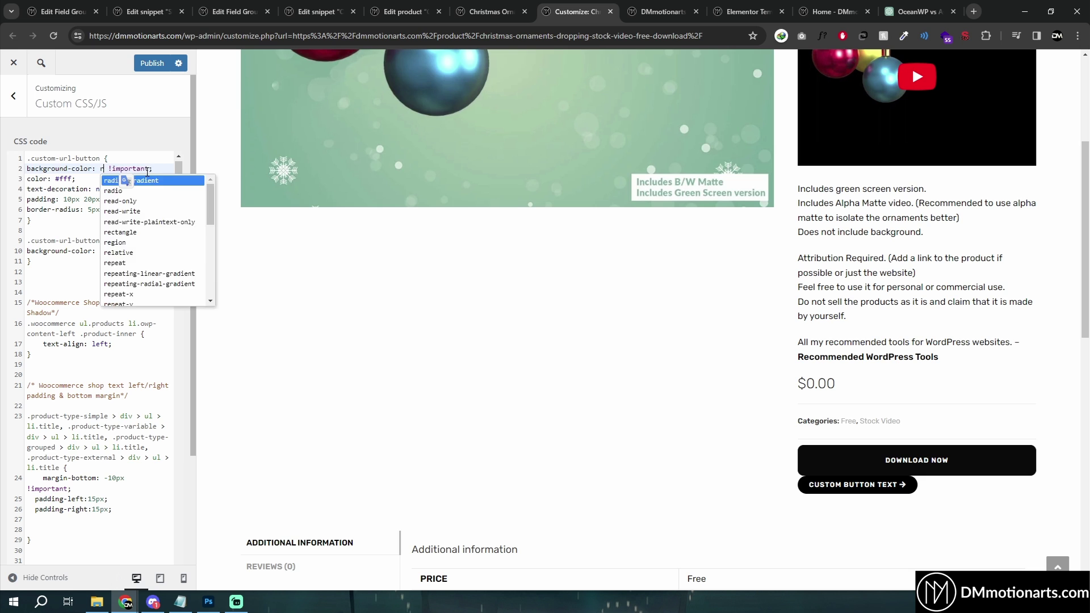
{"action": "key", "text": "BackSpace"}
{"action": "key", "text": "BackSpace"}
{"action": "key", "text": "BackSpace"}
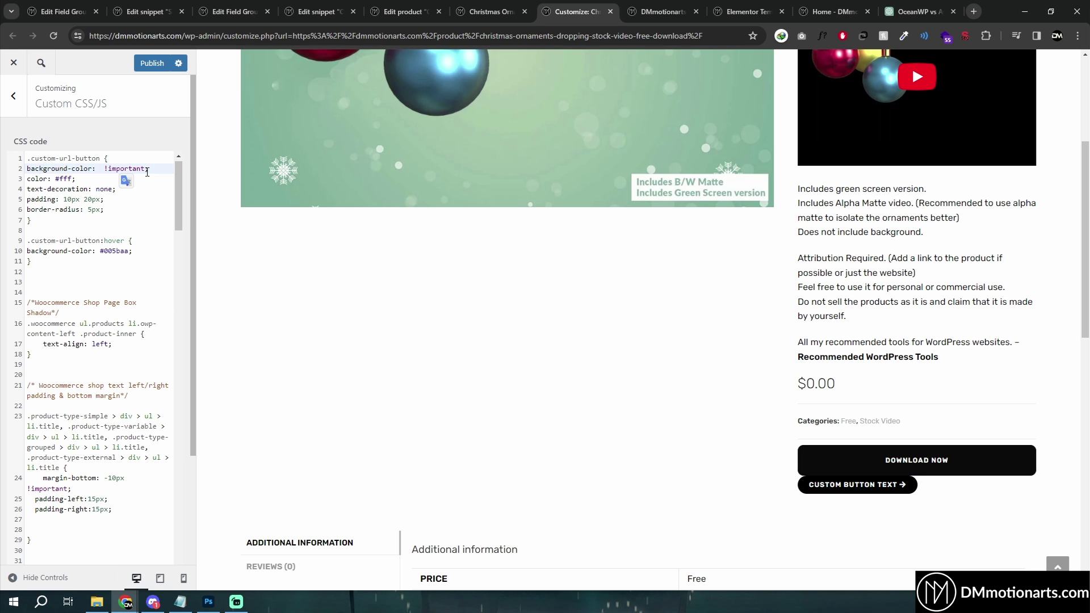
{"action": "type", "text": "transparent"}
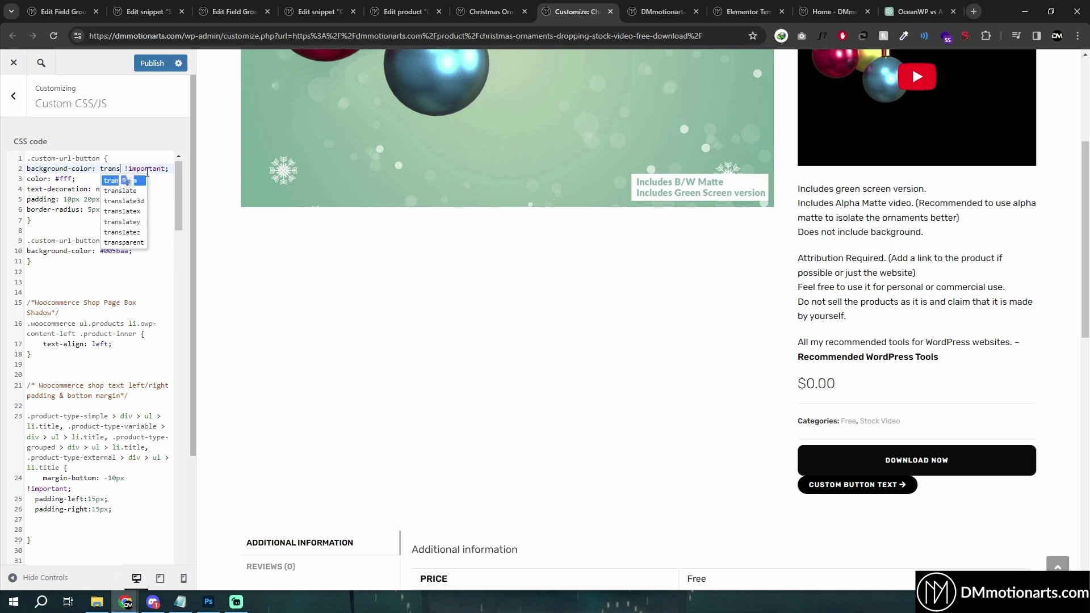
Set the text colour to #000 and add 'border: 2px solid black;' after border-radius.
{"action": "double_click", "coordinate": [59, 188]}
{"action": "type", "text": "f"}
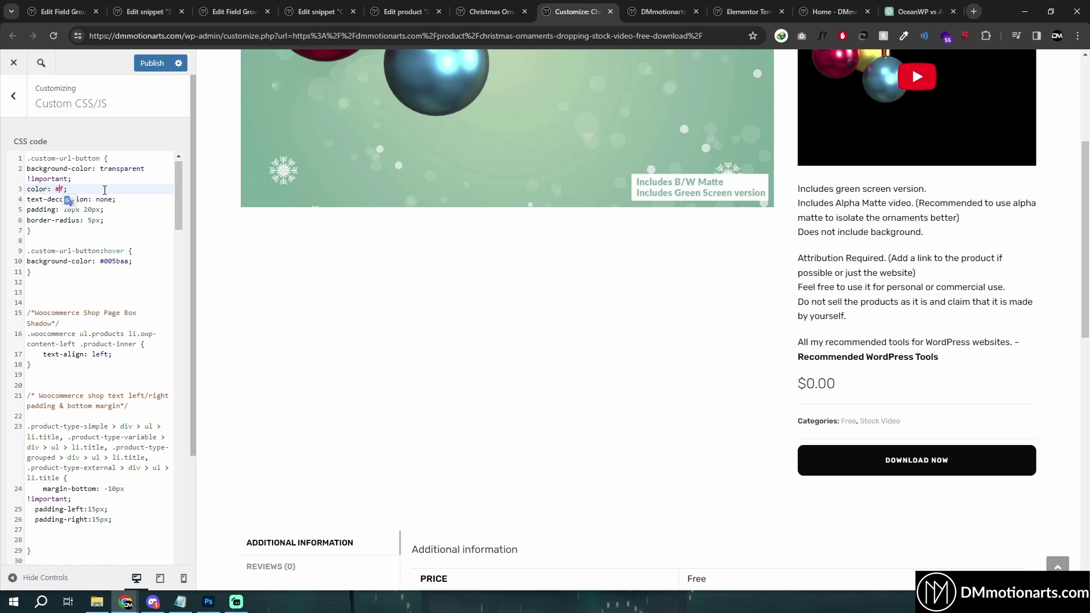
{"action": "type", "text": "000"}
{"action": "key", "text": "Down"}
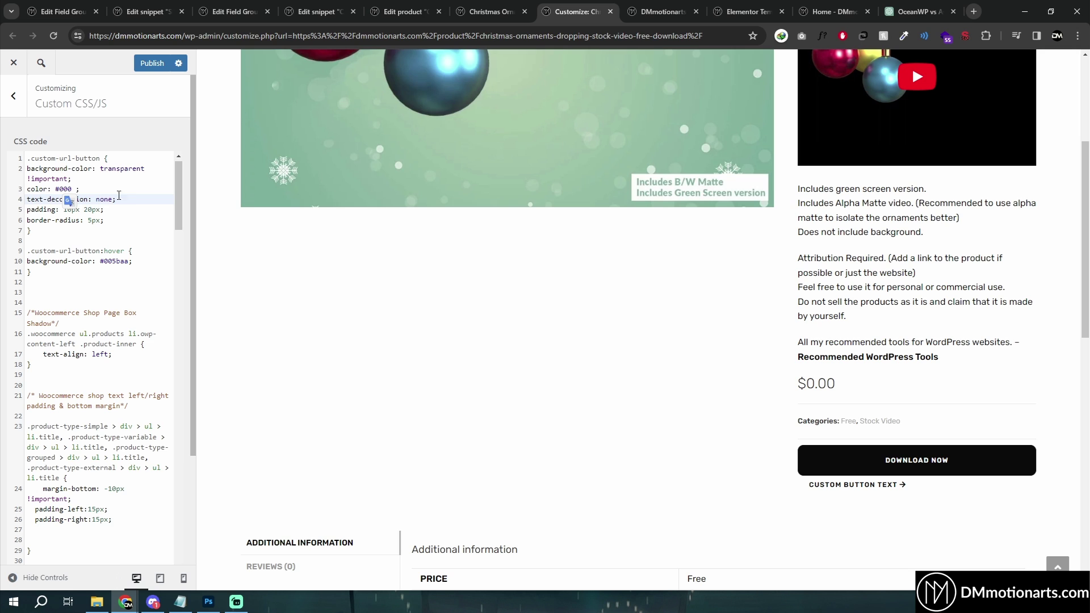
{"action": "left_click", "coordinate": [116, 213]}
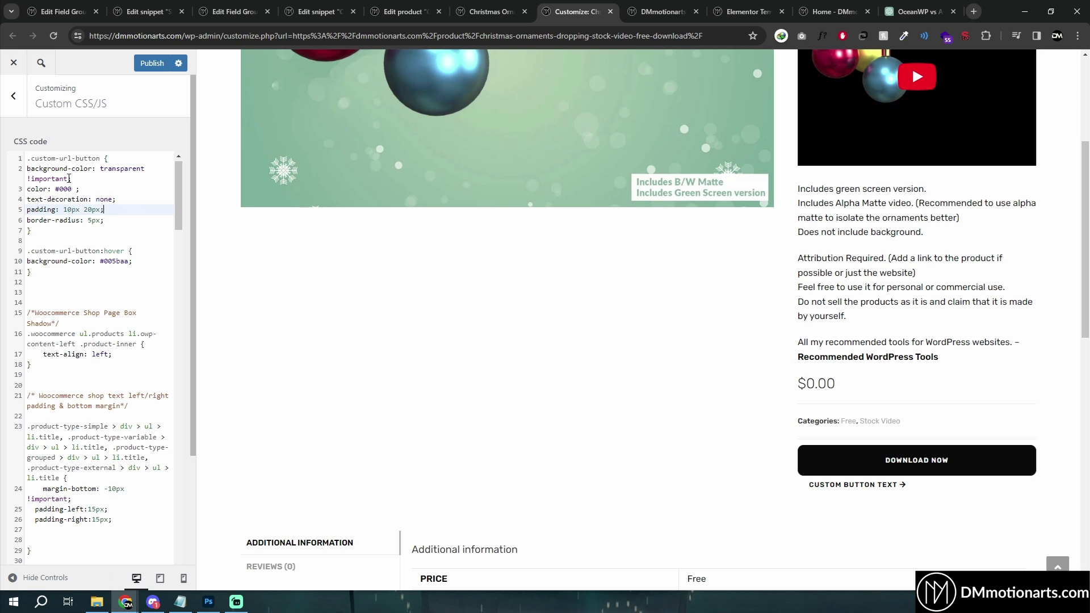
{"action": "left_click", "coordinate": [68, 178]}
{"action": "left_click", "coordinate": [101, 209]}
{"action": "left_click", "coordinate": [123, 222]}
{"action": "key", "text": "Return"}
{"action": "type", "text": "b"}
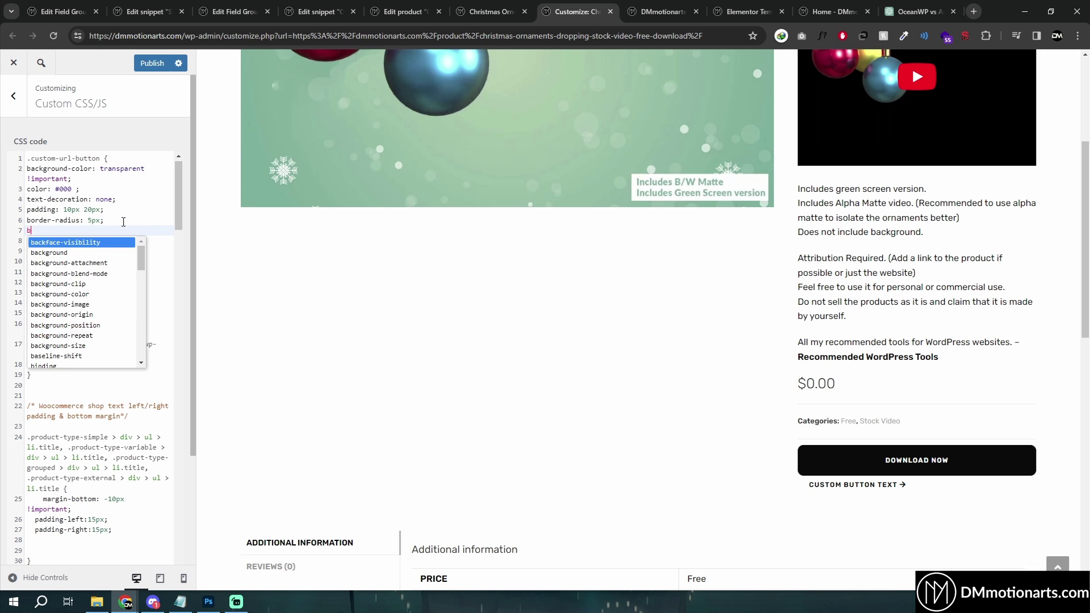
{"action": "type", "text": "order: "}
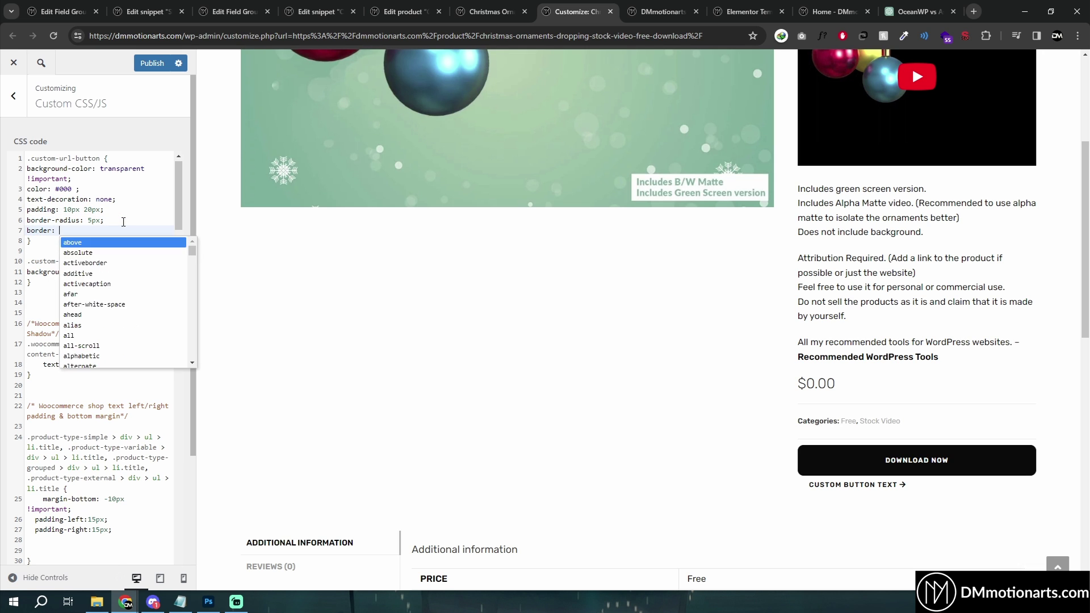
{"action": "type", "text": "2px solid"}
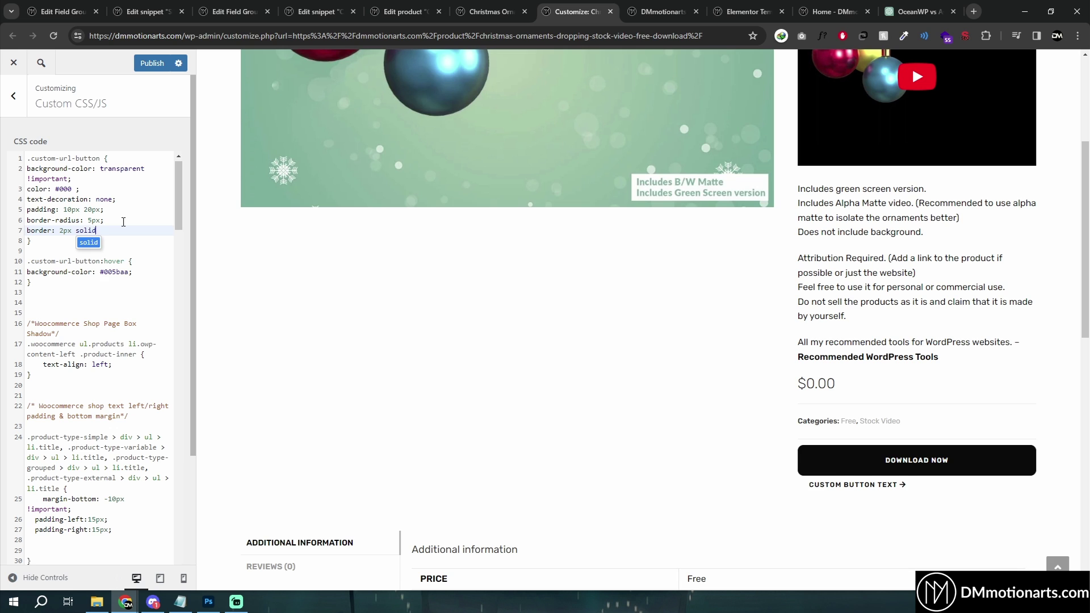
{"action": "type", "text": " black;"}
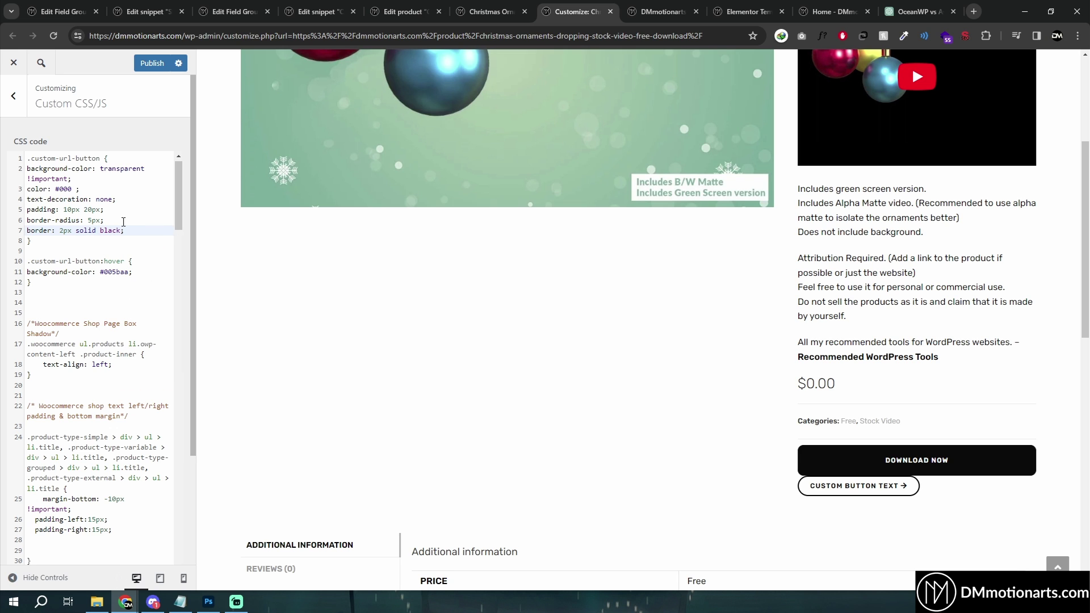
Add !important to the 5px border-radius and change the padding to 20px 20px.
{"action": "left_click", "coordinate": [96, 221]}
{"action": "key", "text": "BackSpace"}
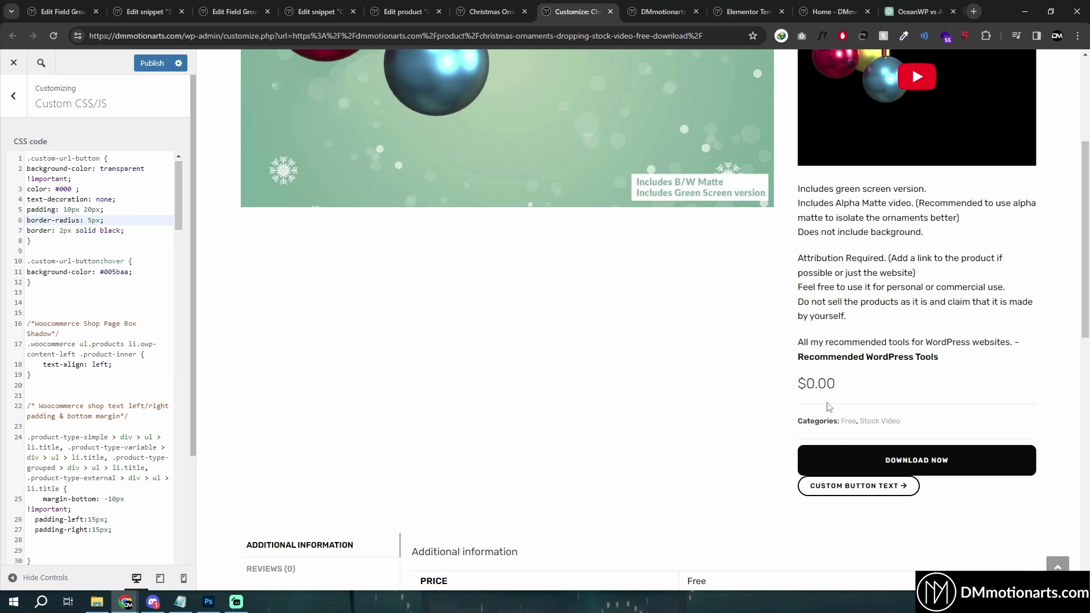
{"action": "type", "text": "!important"}
{"action": "key", "text": "Return"}
{"action": "left_click", "coordinate": [67, 209]}
{"action": "key", "text": "BackSpace"}
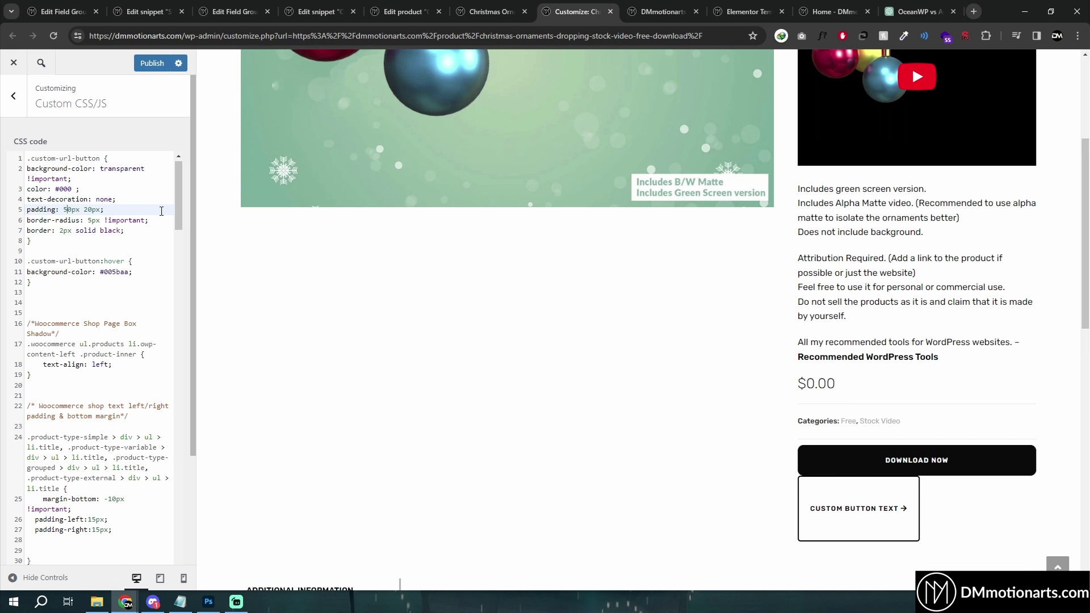
{"action": "type", "text": "2"}
Add 'margin-top: 10px;' above background-color in .custom-url-button.
{"action": "left_click", "coordinate": [26, 169]}
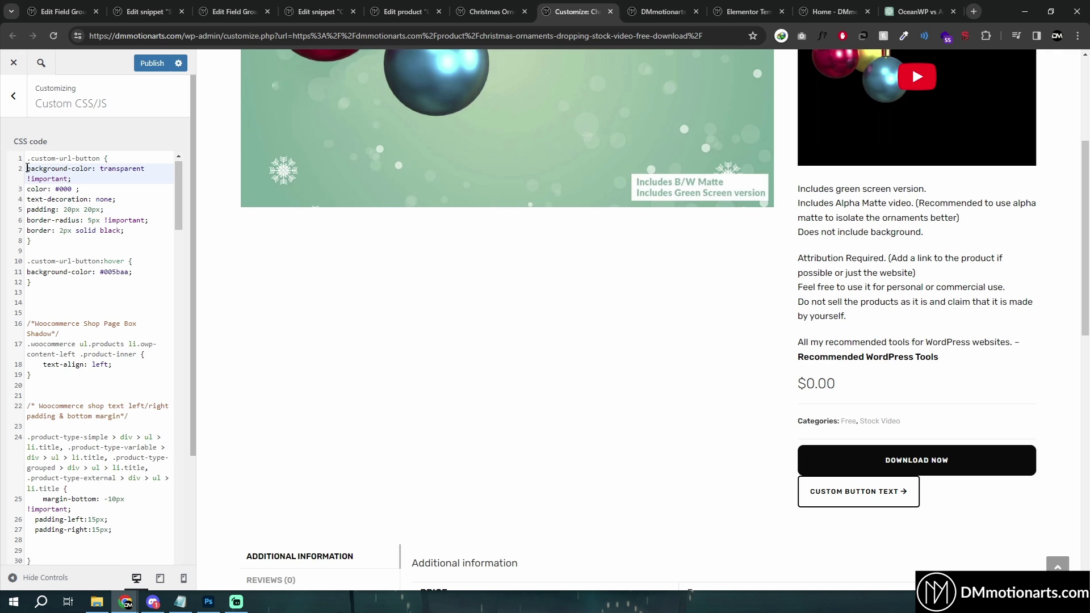
{"action": "key", "text": "Return"}
{"action": "key", "text": "Up"}
{"action": "type", "text": "margin"}
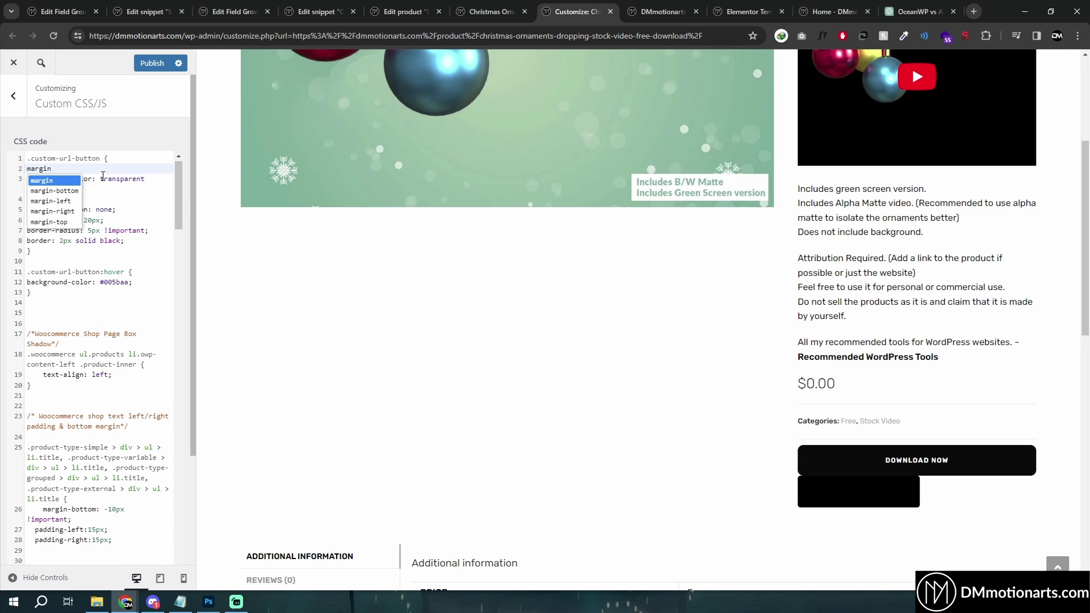
{"action": "key", "text": "Up"}
{"action": "key", "text": "Return"}
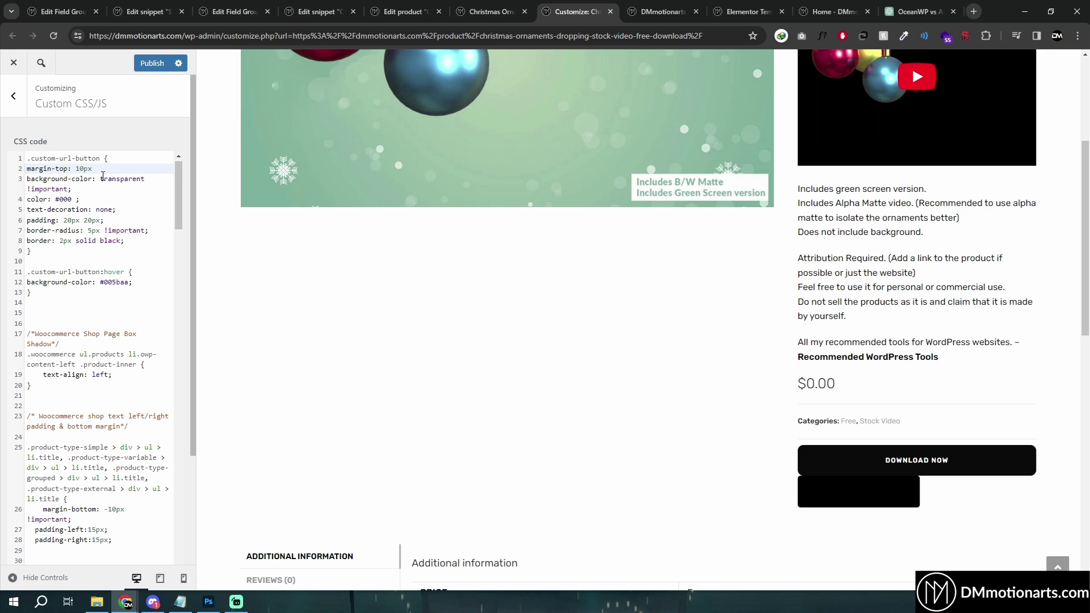
{"action": "type", "text": ": 10px;"}
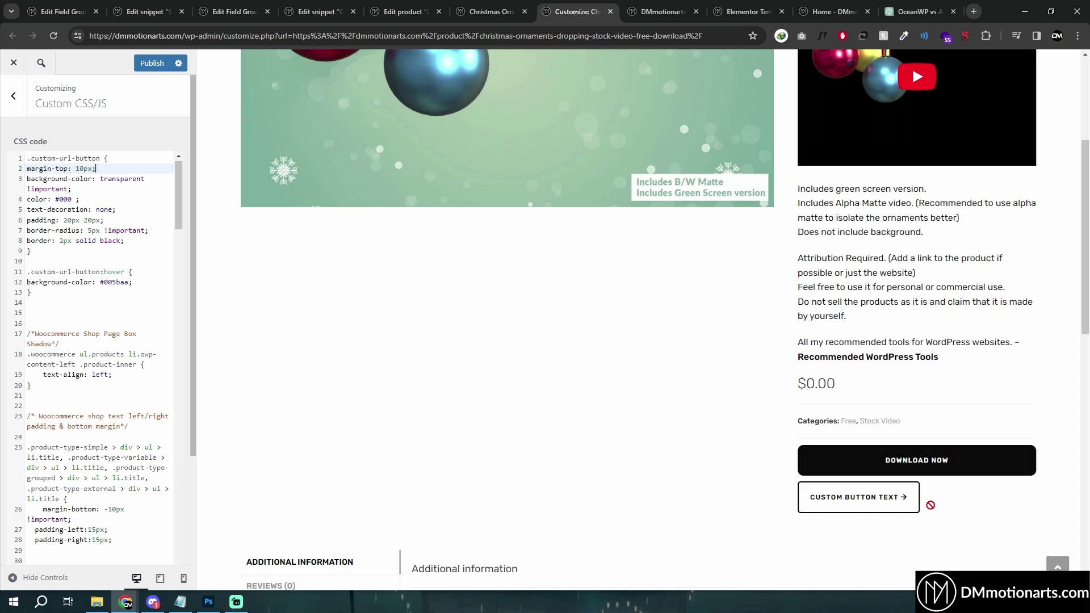
Add !important to the #005baa hover background colour.
{"action": "left_click", "coordinate": [118, 252]}
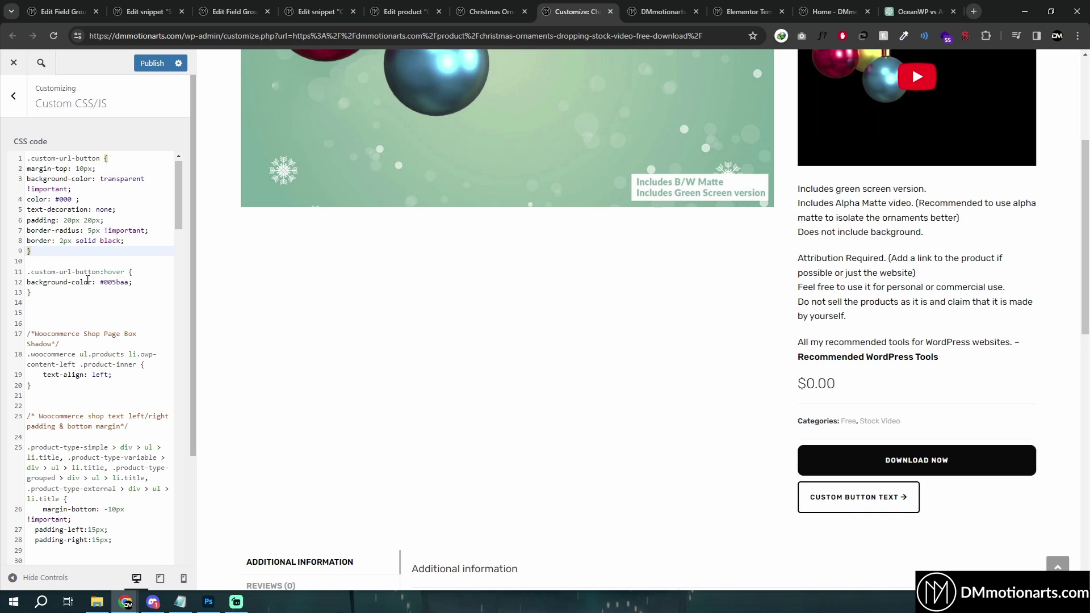
{"action": "left_click", "coordinate": [133, 284]}
{"action": "left_click", "coordinate": [129, 282]}
{"action": "type", "text": "!"}
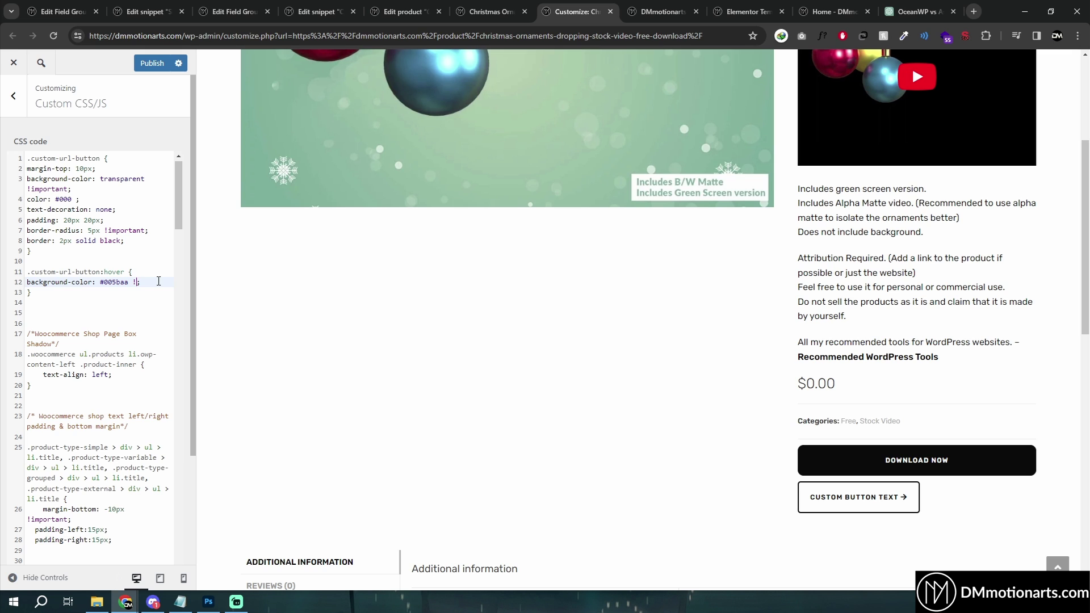
{"action": "type", "text": "important"}
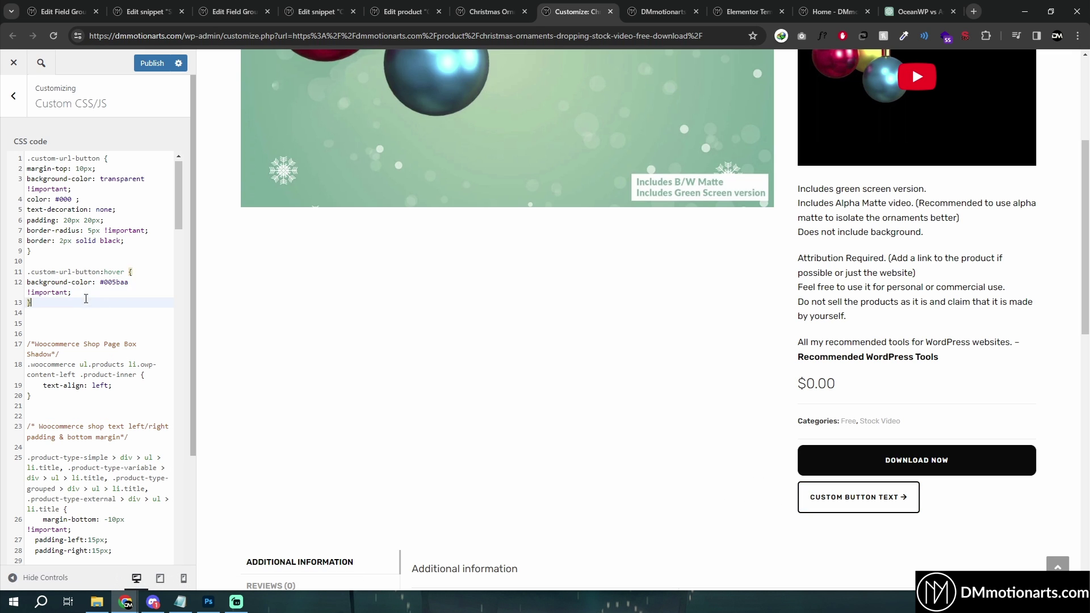
{"action": "left_click", "coordinate": [26, 161], "text": "shift"}
{"action": "left_click", "coordinate": [49, 304]}
{"action": "left_click", "coordinate": [30, 162], "text": "shift"}
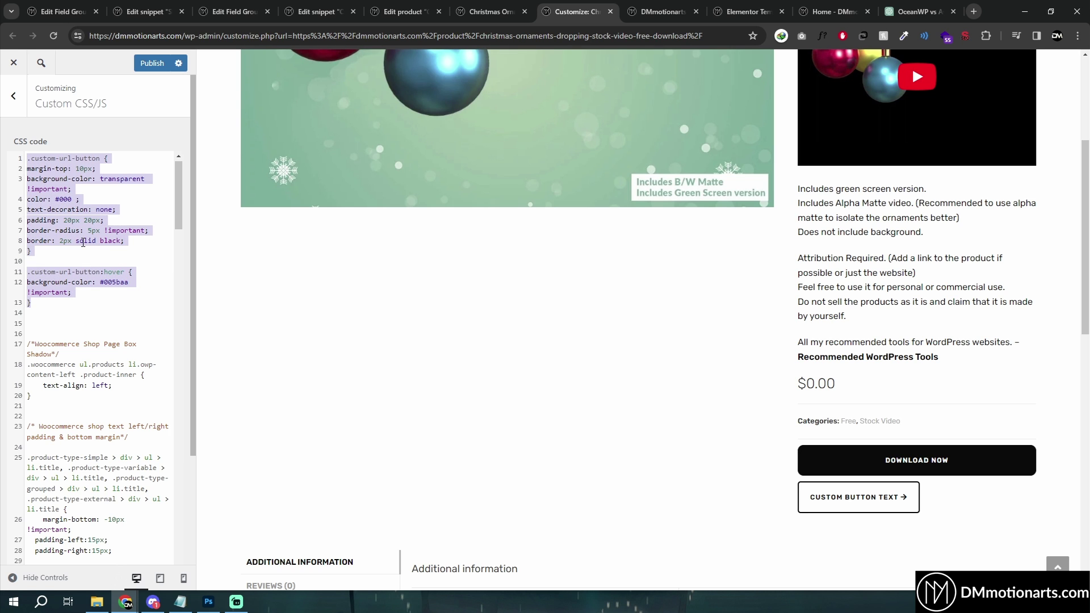
{"action": "left_click", "coordinate": [63, 307]}
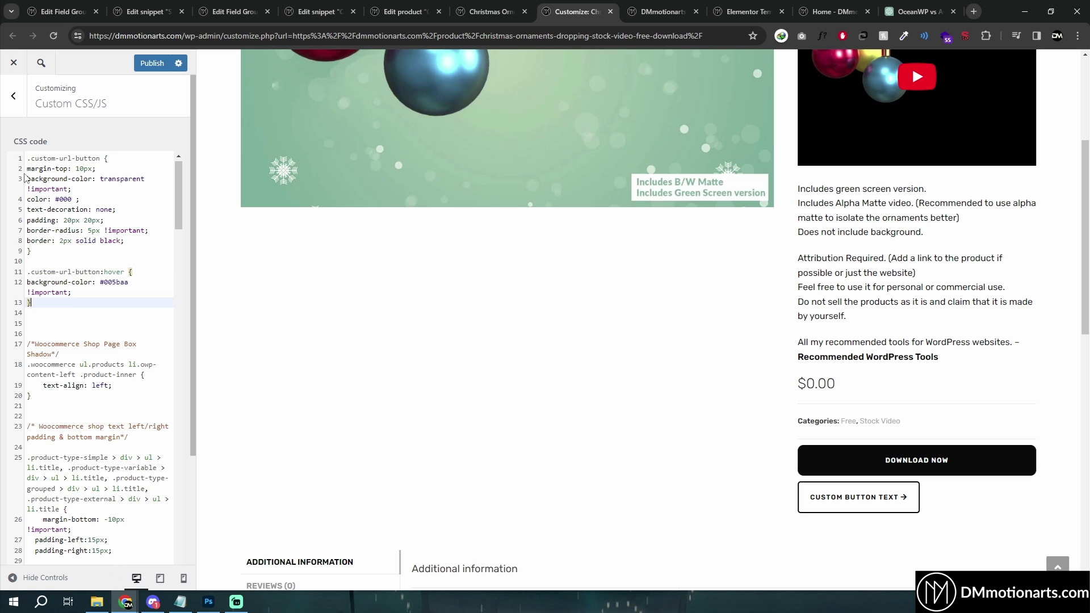
{"action": "left_click", "coordinate": [27, 161], "text": "shift"}
{"action": "left_click", "coordinate": [51, 293]}
{"action": "left_click", "coordinate": [28, 293]}
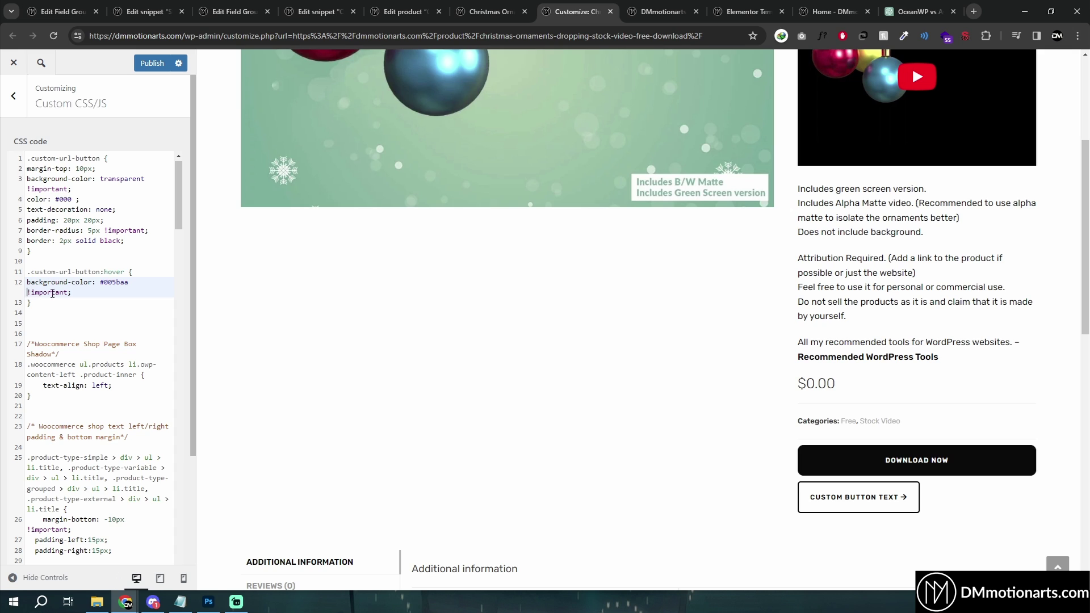
{"action": "left_click", "coordinate": [67, 293], "text": "shift"}
{"action": "left_click", "coordinate": [100, 300]}
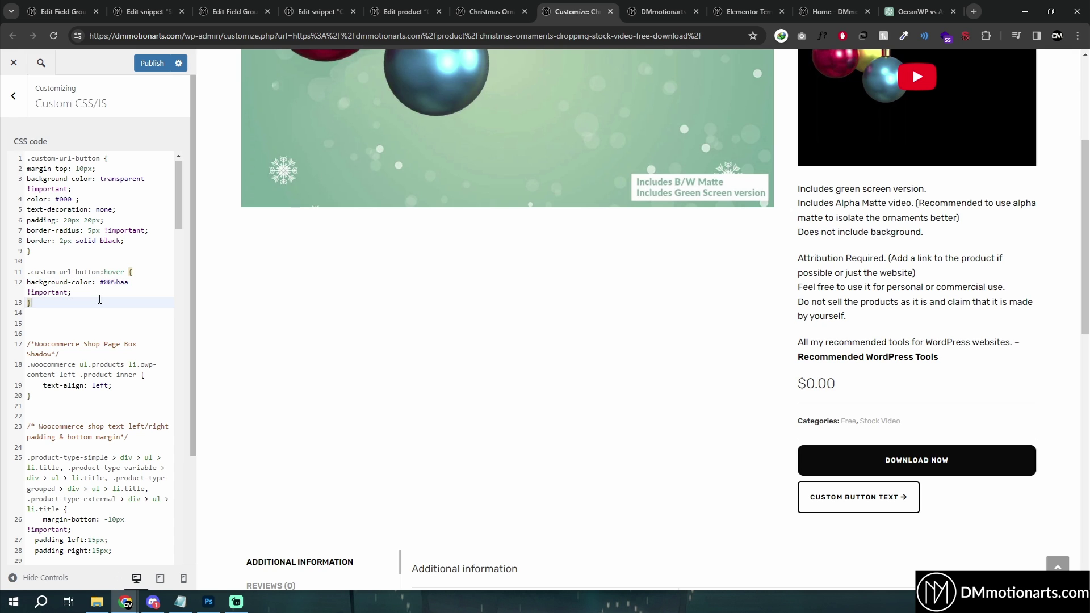